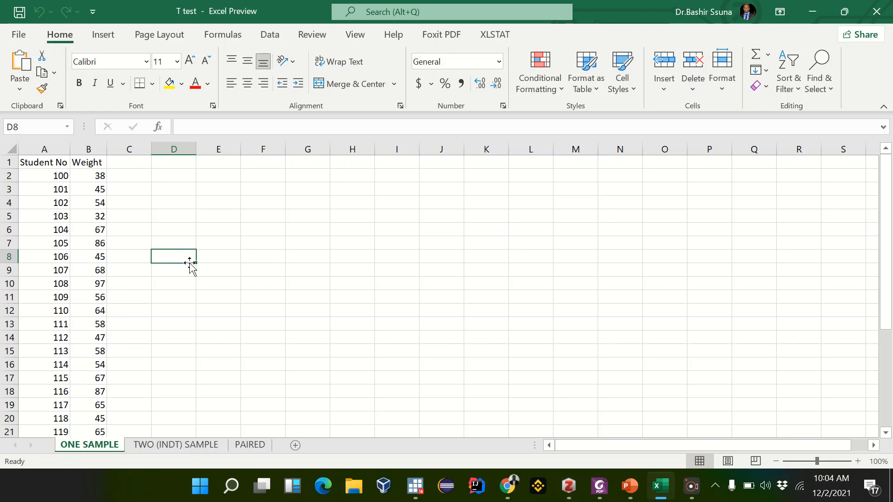
Step: Review the student data on the ONE SAMPLE, TWO (INDT) SAMPLE and PAIRED sheets down to the last rows
{"action": "scroll", "coordinate": [190, 263], "scroll_direction": "up", "scroll_amount": 7}
{"action": "scroll", "coordinate": [189, 263], "scroll_direction": "up", "scroll_amount": 2}
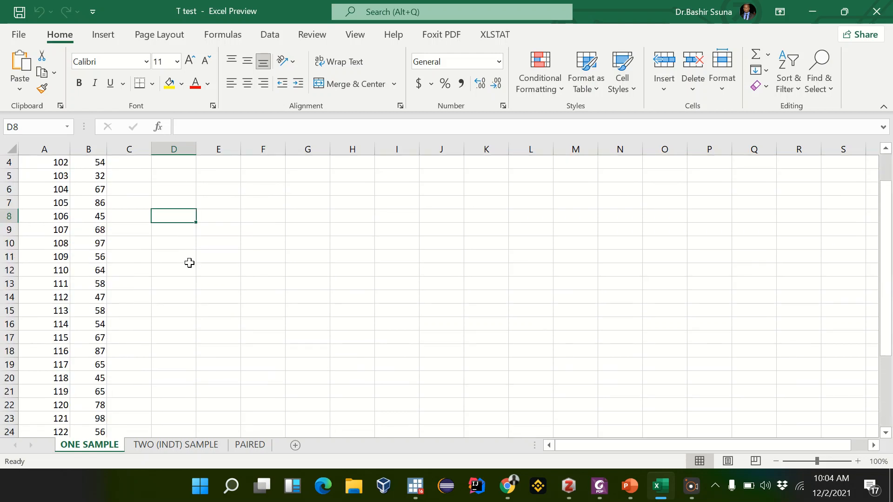
{"action": "scroll", "coordinate": [189, 263], "scroll_direction": "down", "scroll_amount": 7}
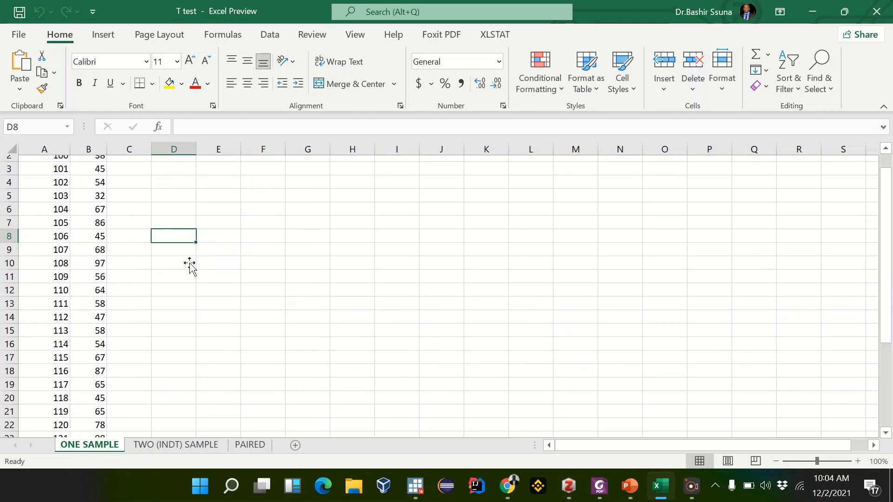
{"action": "scroll", "coordinate": [189, 263], "scroll_direction": "up", "scroll_amount": 7}
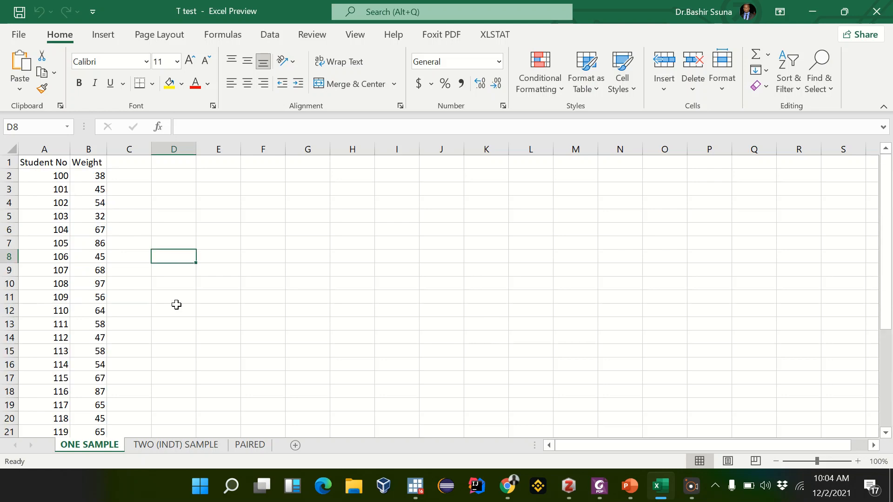
{"action": "left_click", "coordinate": [167, 445]}
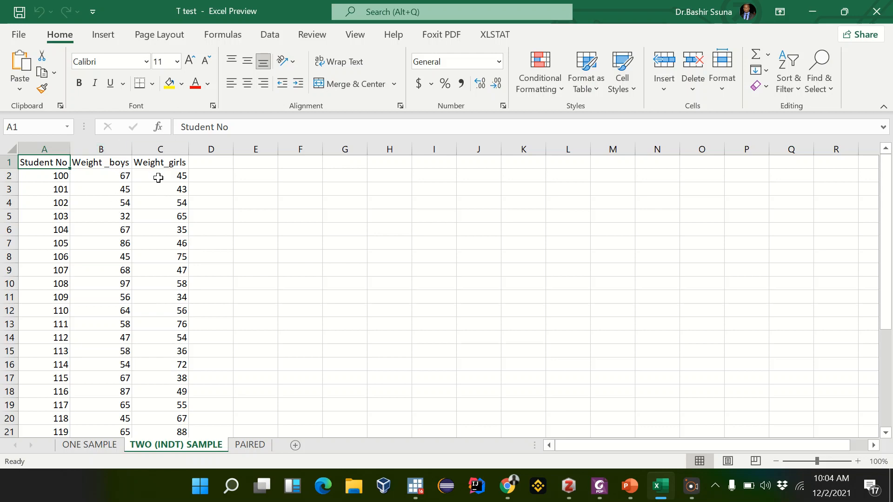
{"action": "left_click", "coordinate": [244, 443]}
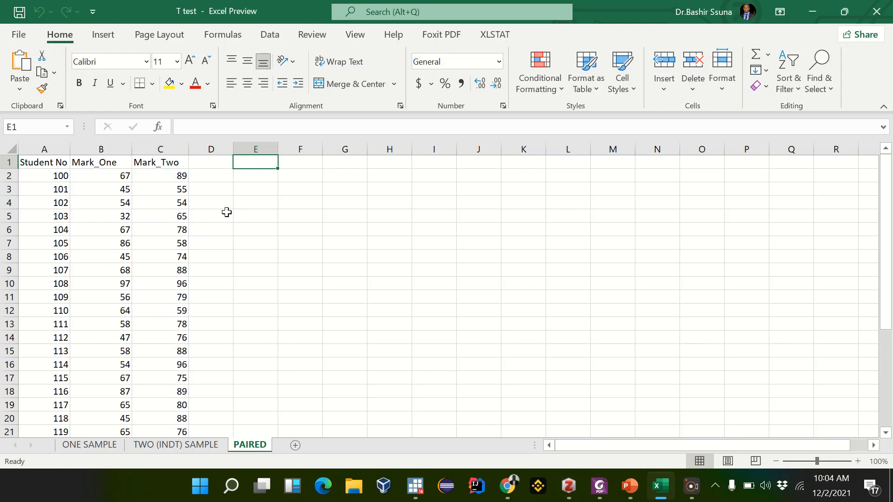
{"action": "scroll", "coordinate": [226, 213], "scroll_direction": "down", "scroll_amount": 6}
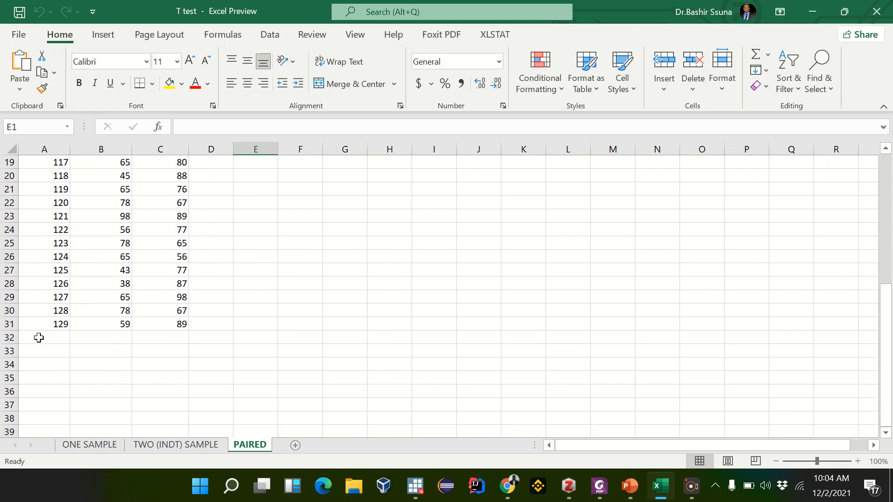
{"action": "scroll", "coordinate": [205, 270], "scroll_direction": "up", "scroll_amount": 6}
{"action": "scroll", "coordinate": [205, 270], "scroll_direction": "down", "scroll_amount": 7}
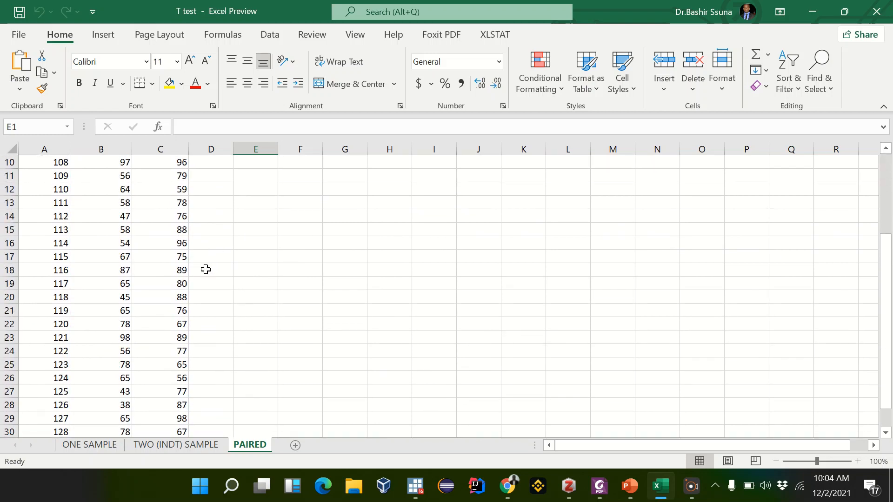
Step: Enter the label "average" in cell A33, below the student numbers on the PAIRED sheet
{"action": "left_click", "coordinate": [42, 295]}
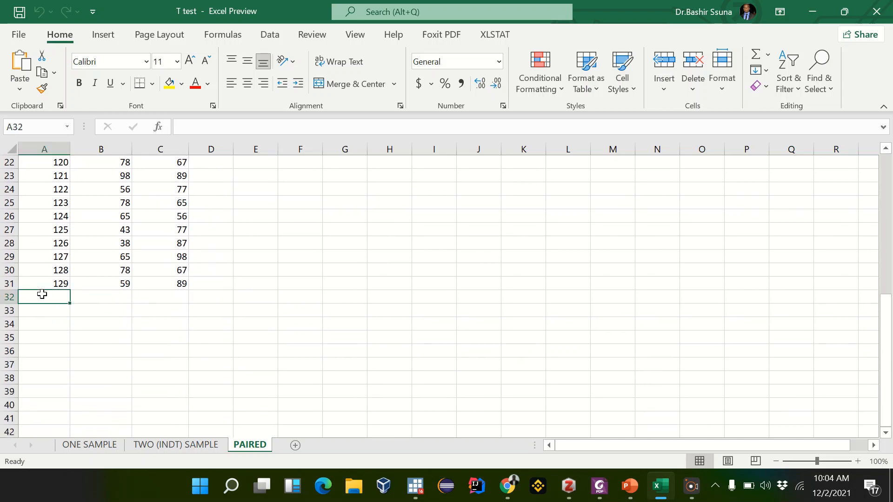
{"action": "key", "text": "Down"}
{"action": "type", "text": "av"}
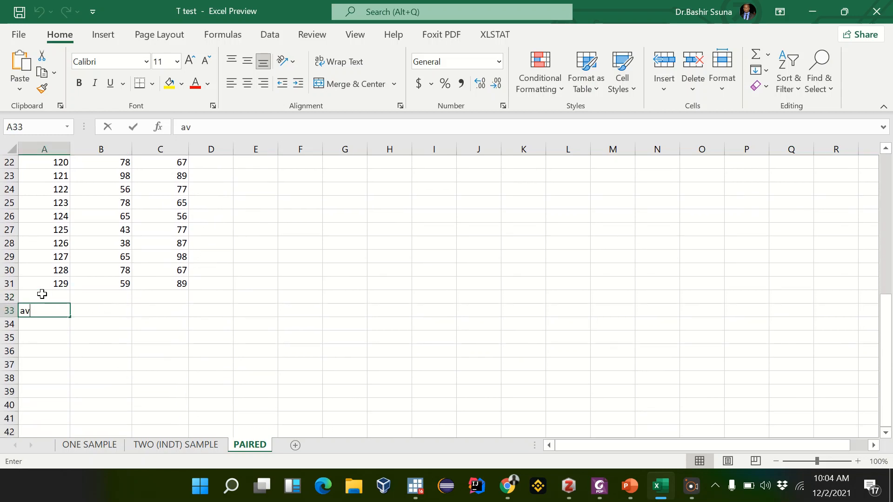
{"action": "type", "text": "erage"}
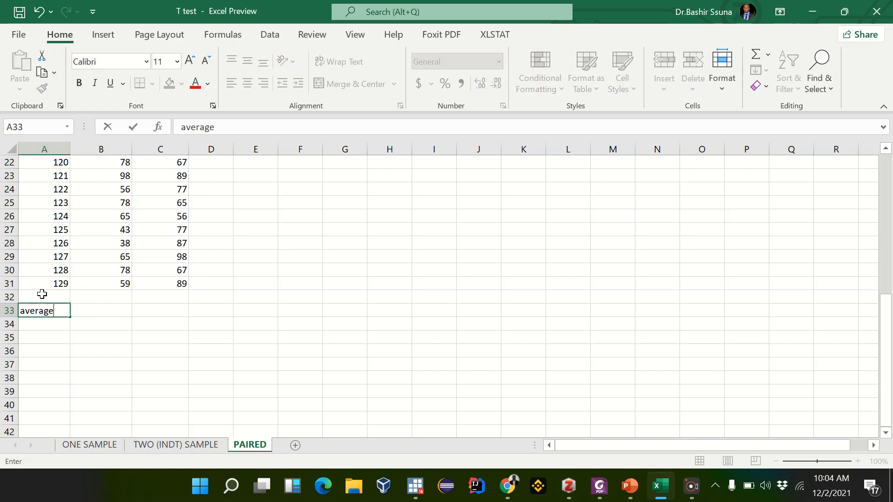
{"action": "key", "text": "Tab"}
Step: Try to enter an averaging function in cell B33 for the Mark_One column
{"action": "type", "text": "="}
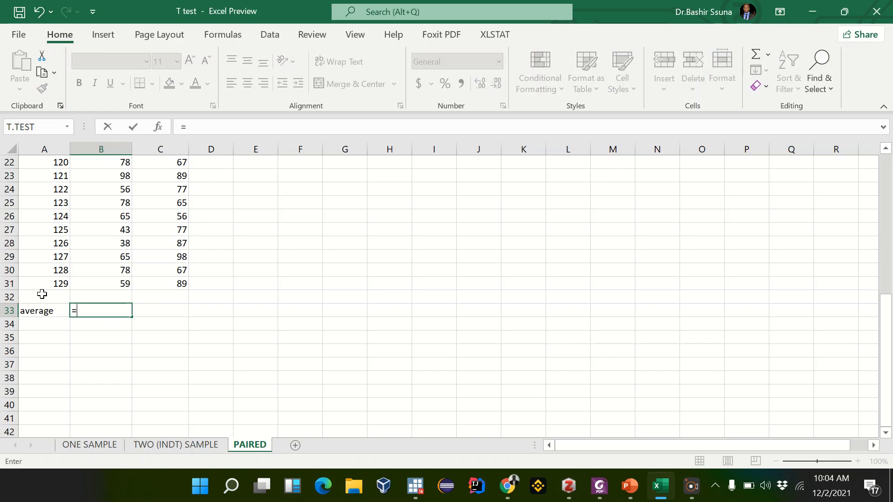
{"action": "type", "text": "av"}
{"action": "key", "text": "BackSpace"}
{"action": "key", "text": "BackSpace"}
{"action": "type", "text": "me"}
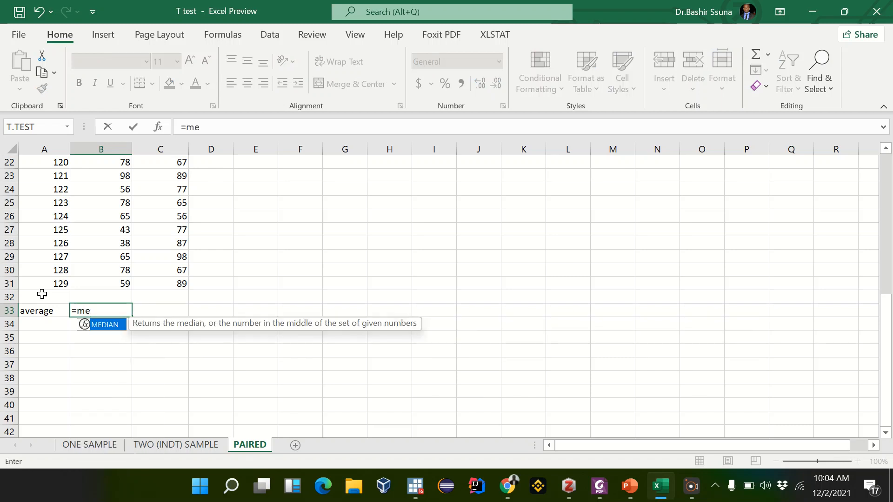
{"action": "type", "text": "a"}
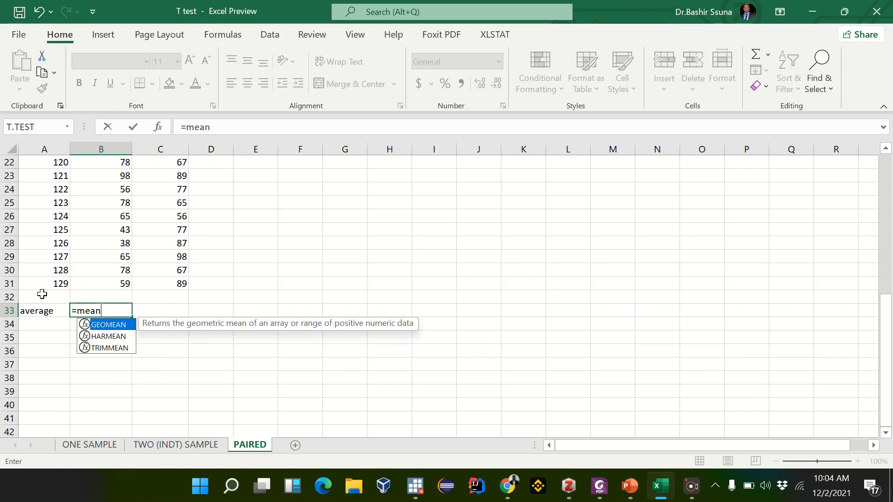
{"action": "type", "text": "n"}
{"action": "key", "text": "BackSpace"}
{"action": "key", "text": "BackSpace"}
{"action": "key", "text": "BackSpace"}
{"action": "key", "text": "BackSpace"}
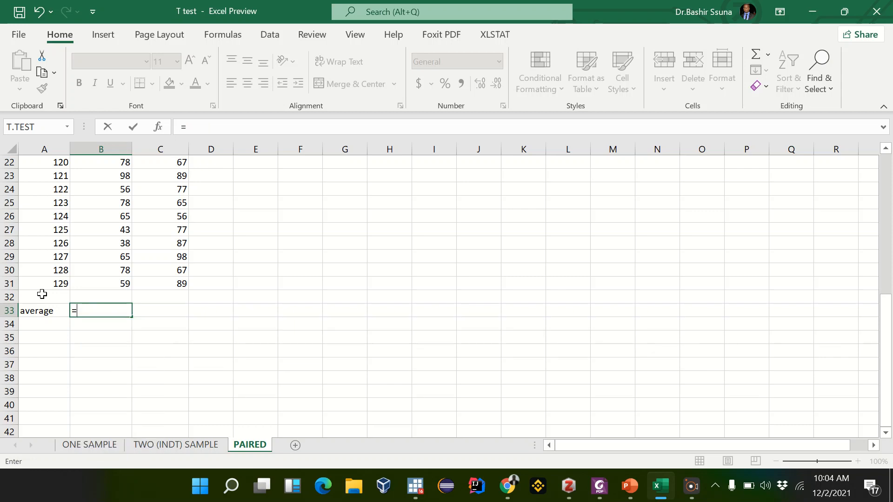
{"action": "type", "text": "av"}
{"action": "key", "text": "Down"}
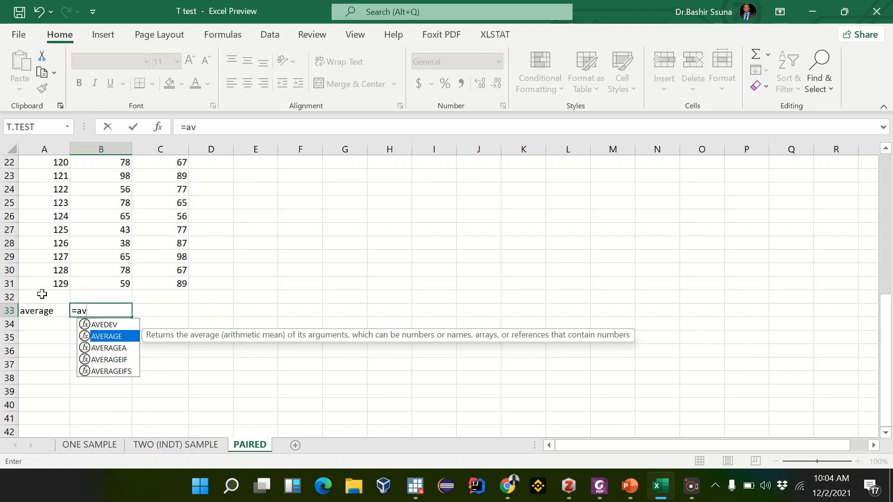
{"action": "key", "text": "Return"}
Step: Replace the entry in B33 with an AVERAGE formula over the Mark_One values in B2:B31
{"action": "left_click", "coordinate": [97, 309]}
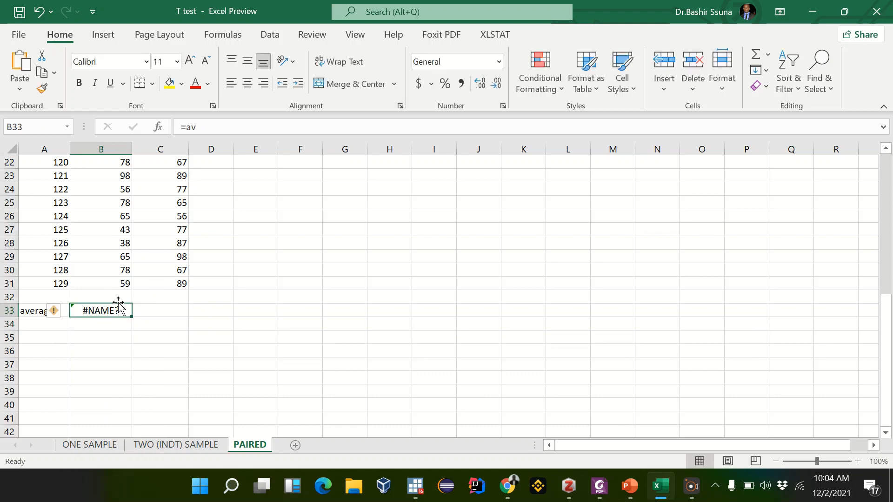
{"action": "type", "text": "=av"}
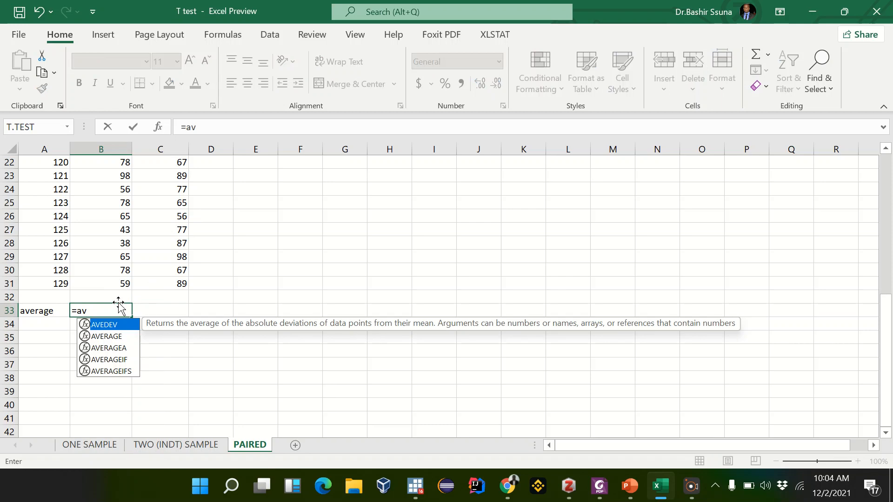
{"action": "type", "text": "e"}
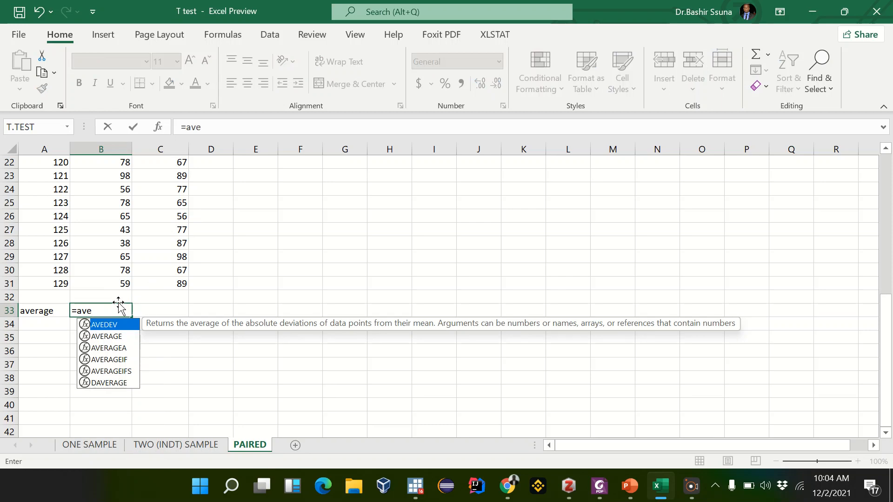
{"action": "type", "text": "rage"}
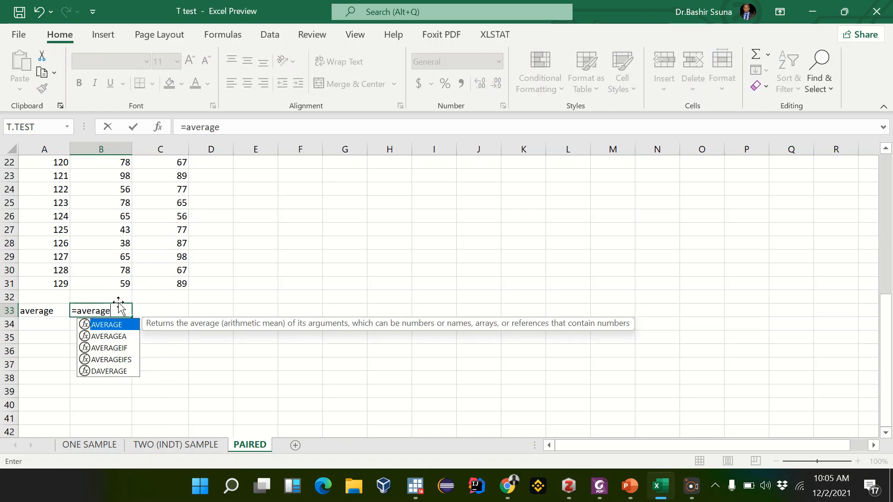
{"action": "type", "text": "("}
{"action": "scroll", "coordinate": [118, 302], "scroll_direction": "up", "scroll_amount": 7}
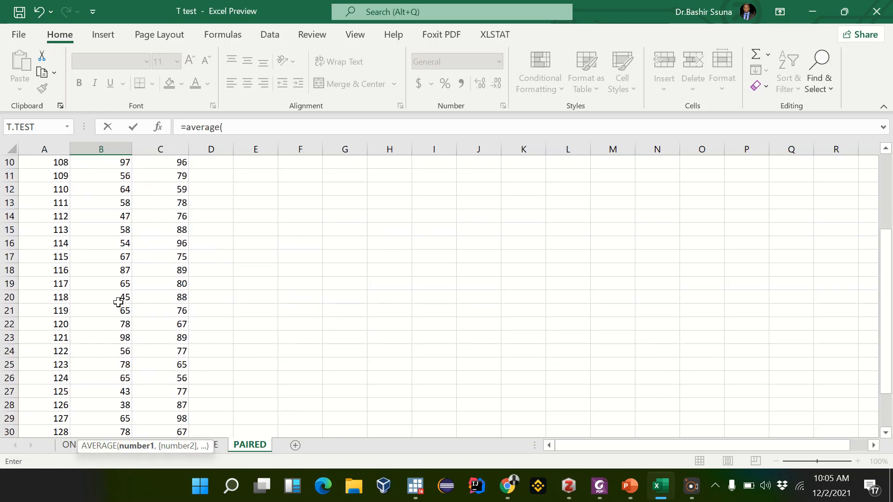
{"action": "scroll", "coordinate": [118, 303], "scroll_direction": "down", "scroll_amount": 7}
{"action": "scroll", "coordinate": [118, 303], "scroll_direction": "up", "scroll_amount": 7}
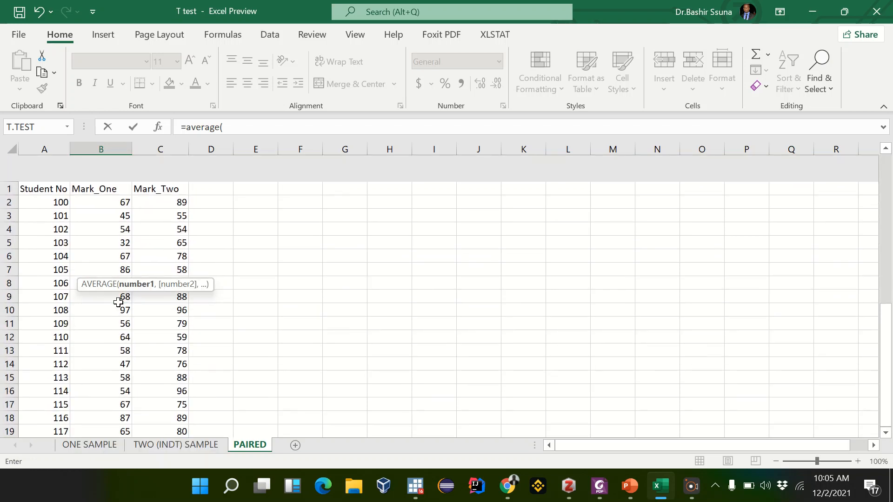
{"action": "left_click", "coordinate": [232, 129]}
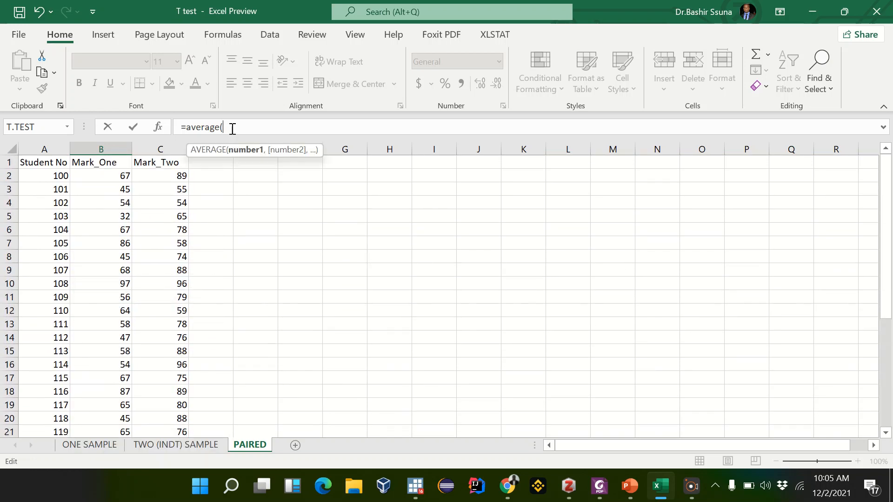
{"action": "left_click", "coordinate": [124, 174]}
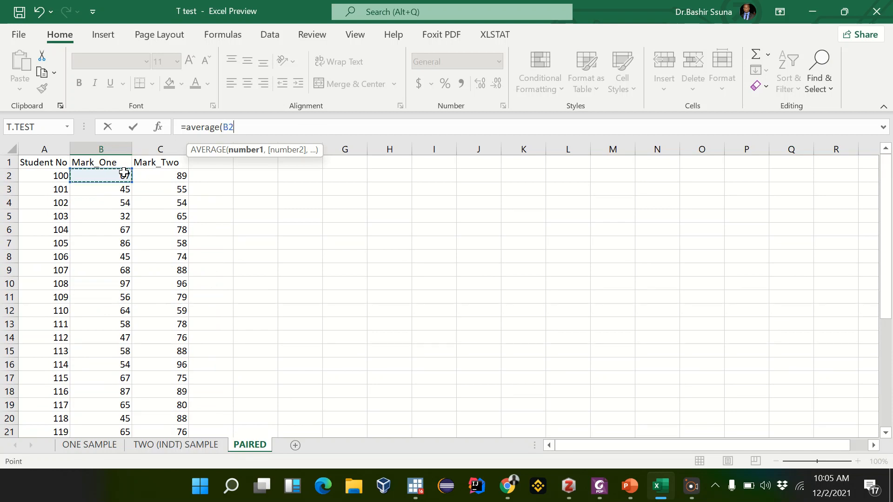
{"action": "scroll", "coordinate": [123, 173], "scroll_direction": "down", "scroll_amount": 4}
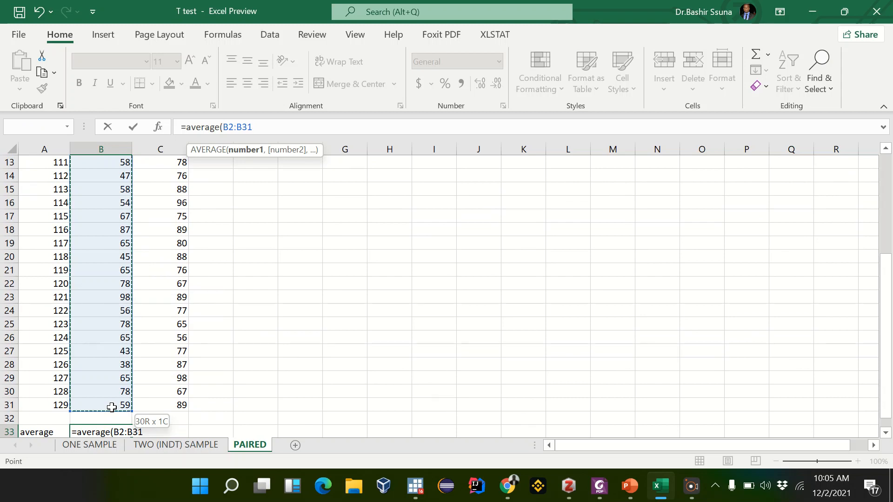
{"action": "type", "text": ")"}
{"action": "key", "text": "Return"}
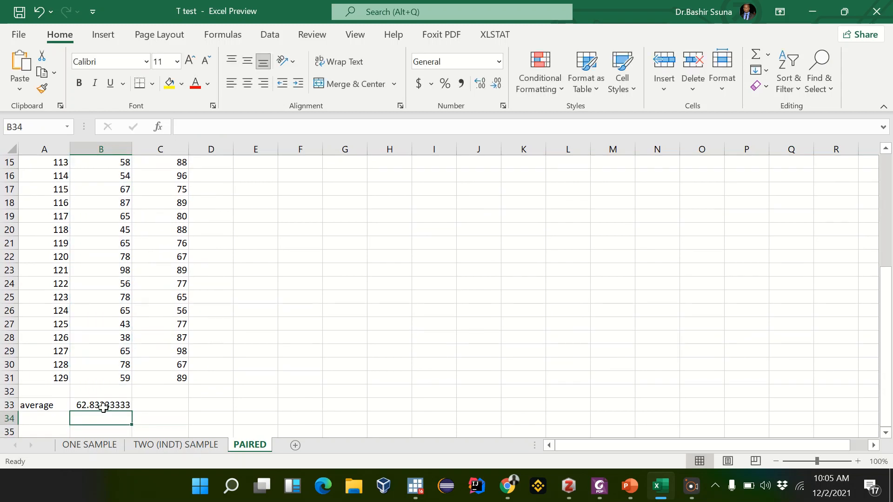
Step: Fill the average formula from B33 across to C33 for the Mark_Two column
{"action": "left_click", "coordinate": [102, 406]}
{"action": "left_click", "coordinate": [163, 393]}
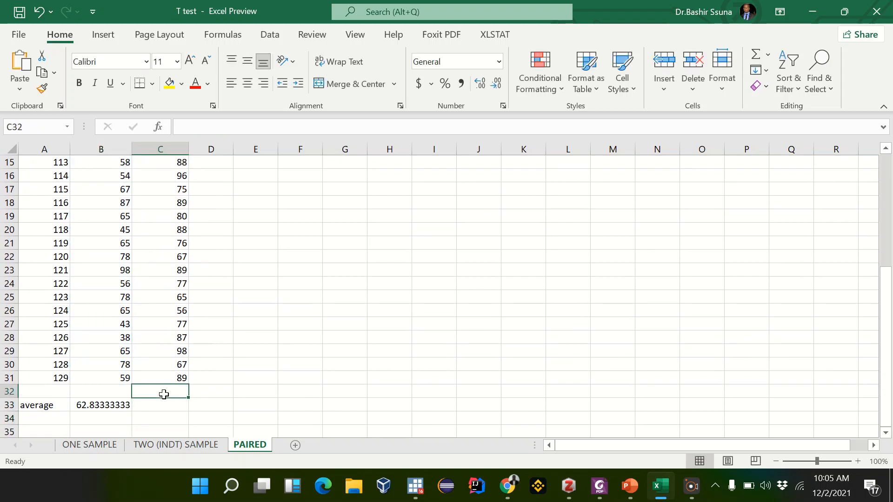
{"action": "left_click", "coordinate": [116, 409]}
{"action": "left_click_drag", "start_coordinate": [132, 412], "coordinate": [177, 410]}
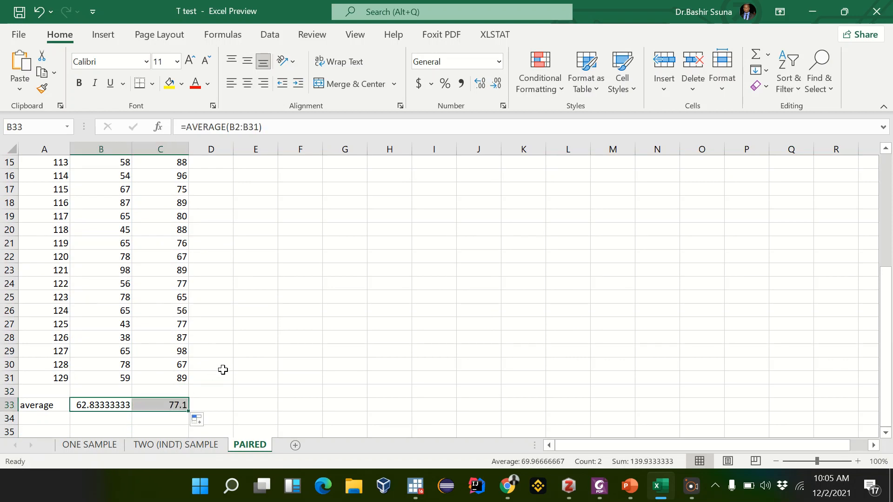
Step: Compare the averages of Mark_One and Mark_Two in row 33 and check their formulas against the data columns
{"action": "left_click", "coordinate": [213, 404]}
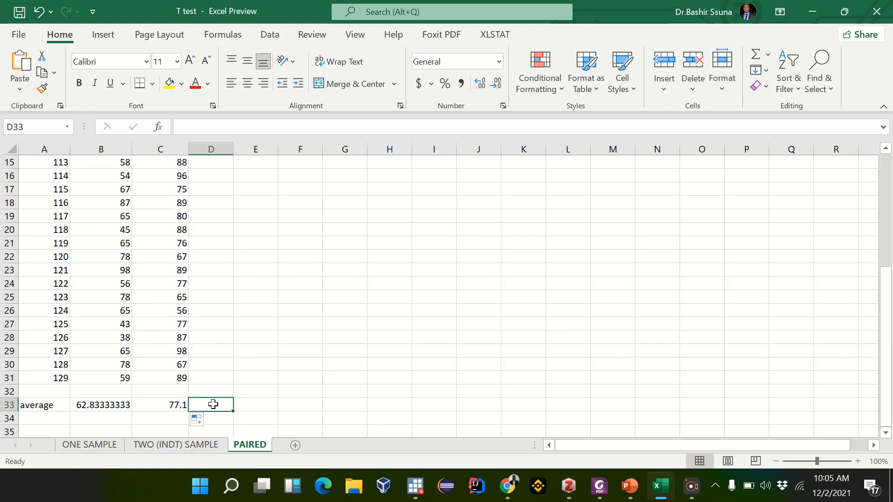
{"action": "left_click", "coordinate": [183, 404]}
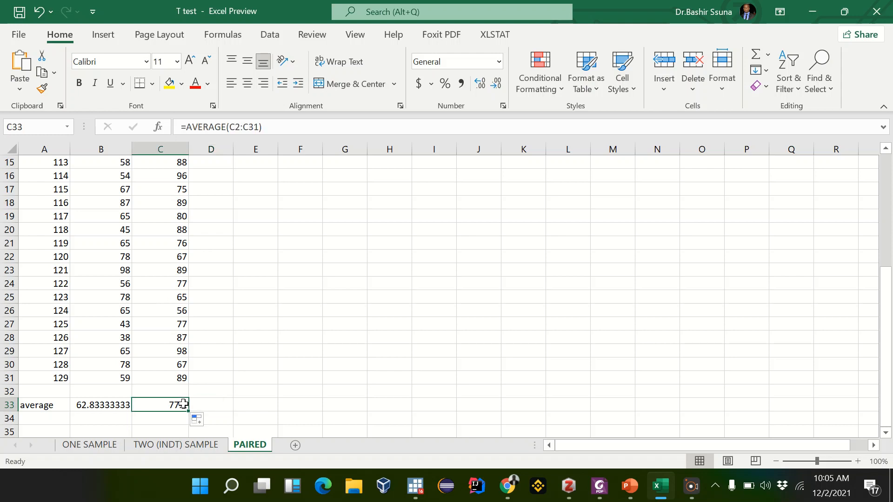
{"action": "scroll", "coordinate": [184, 404], "scroll_direction": "up", "scroll_amount": 5}
{"action": "scroll", "coordinate": [184, 404], "scroll_direction": "down", "scroll_amount": 5}
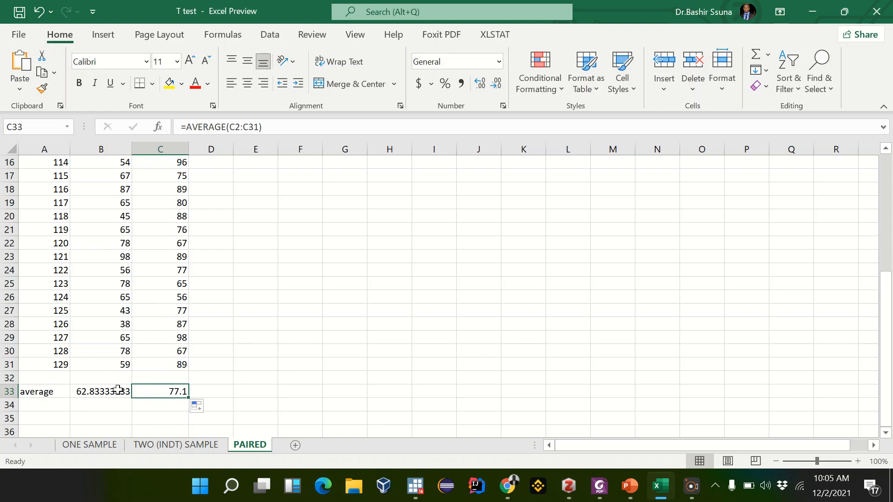
{"action": "left_click", "coordinate": [119, 390]}
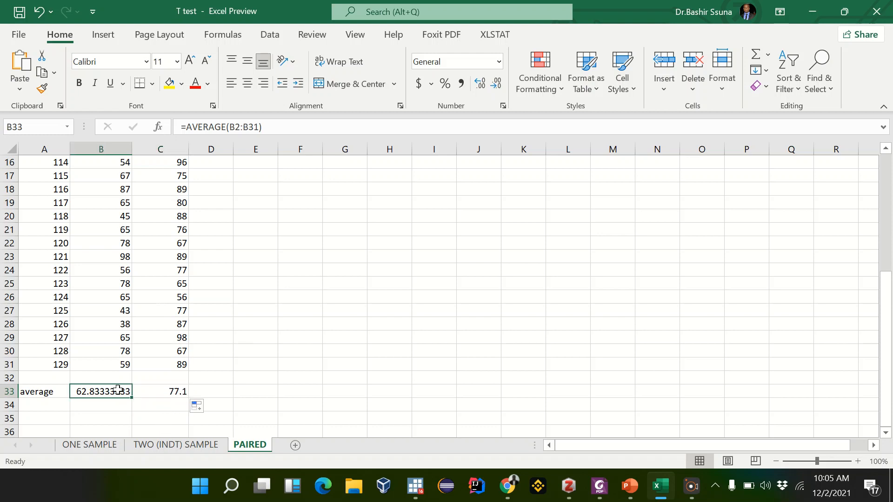
{"action": "left_click", "coordinate": [159, 404]}
{"action": "left_click", "coordinate": [158, 388]}
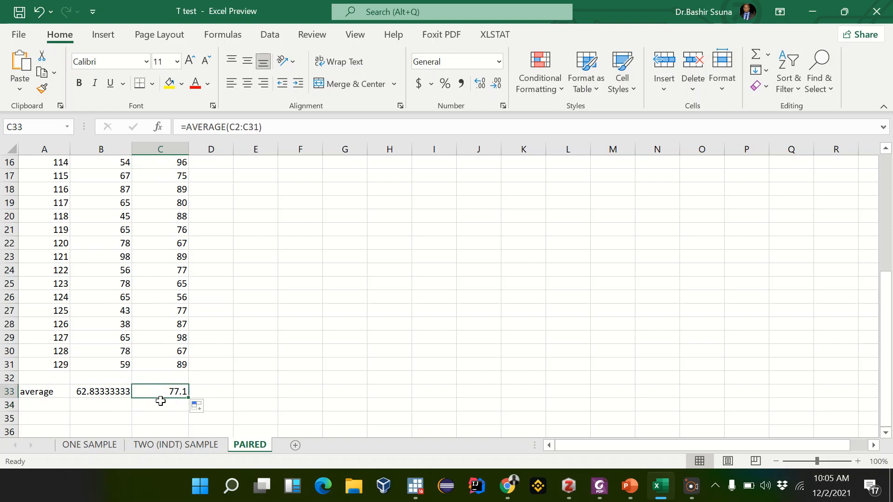
{"action": "left_click", "coordinate": [99, 390]}
{"action": "left_click", "coordinate": [167, 394]}
{"action": "left_click", "coordinate": [103, 395]}
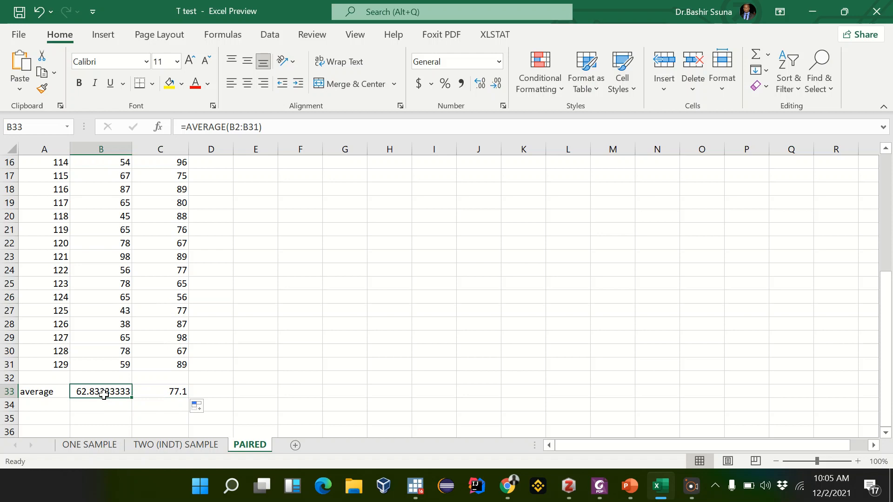
{"action": "left_click", "coordinate": [165, 393]}
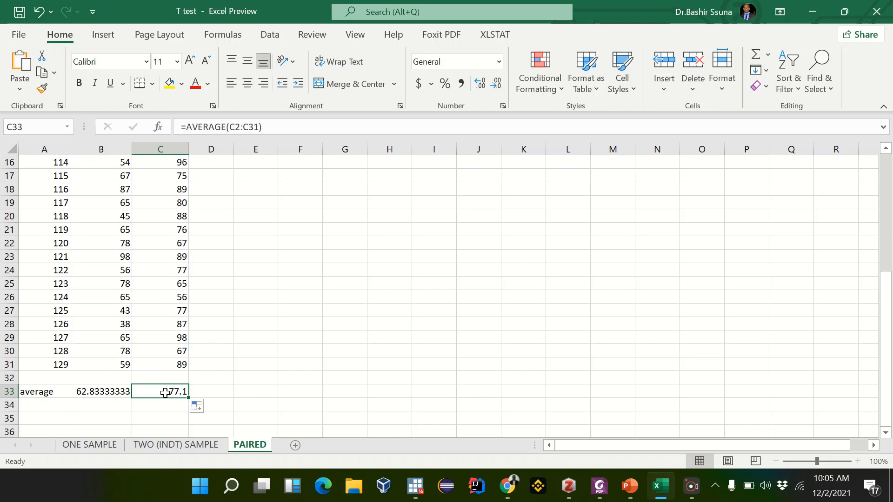
Step: Clear the average label and both formulas from A33:C33
{"action": "left_click_drag", "start_coordinate": [166, 394], "coordinate": [53, 389]}
{"action": "key", "text": "Delete"}
{"action": "left_click", "coordinate": [443, 246]}
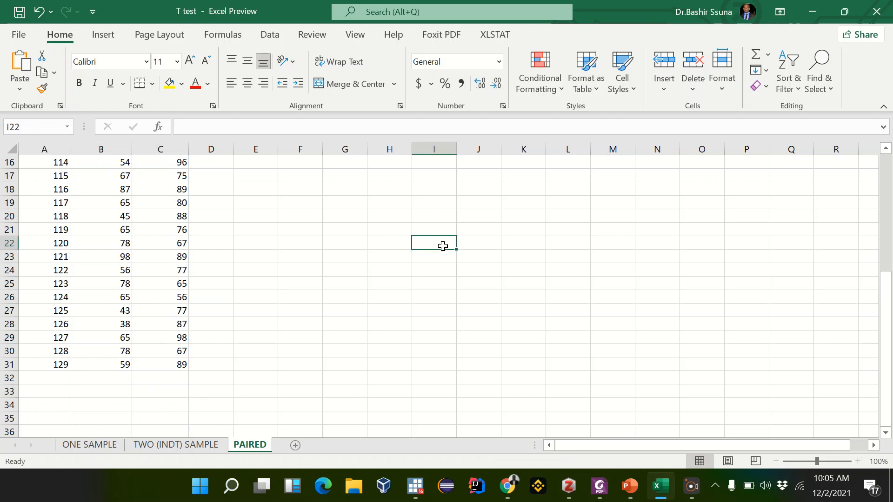
Step: Start the t-Test: Paired Two Sample for Means from the data analysis tools
{"action": "scroll", "coordinate": [442, 246], "scroll_direction": "up", "scroll_amount": 5}
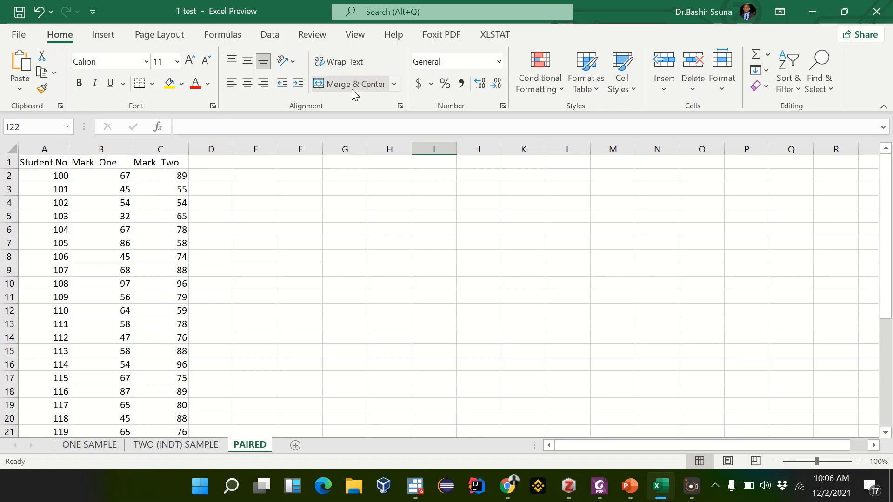
{"action": "left_click", "coordinate": [271, 36]}
{"action": "left_click", "coordinate": [825, 55]}
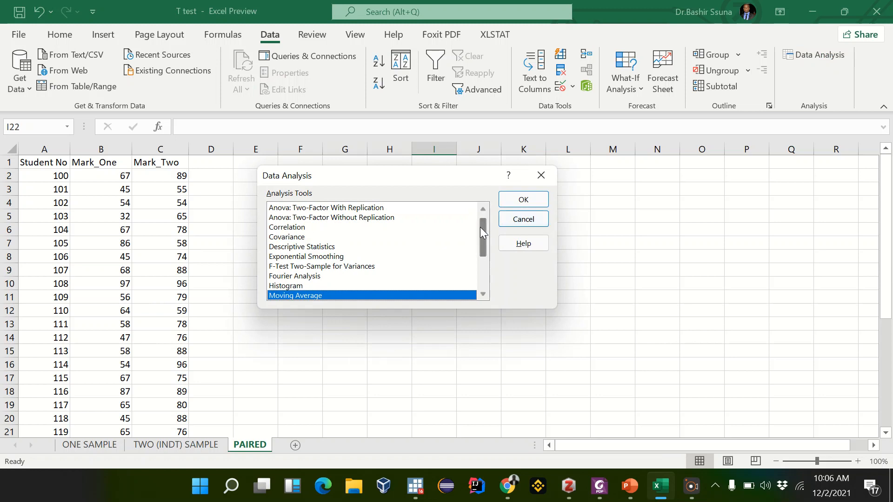
{"action": "left_click_drag", "start_coordinate": [482, 229], "coordinate": [480, 280]}
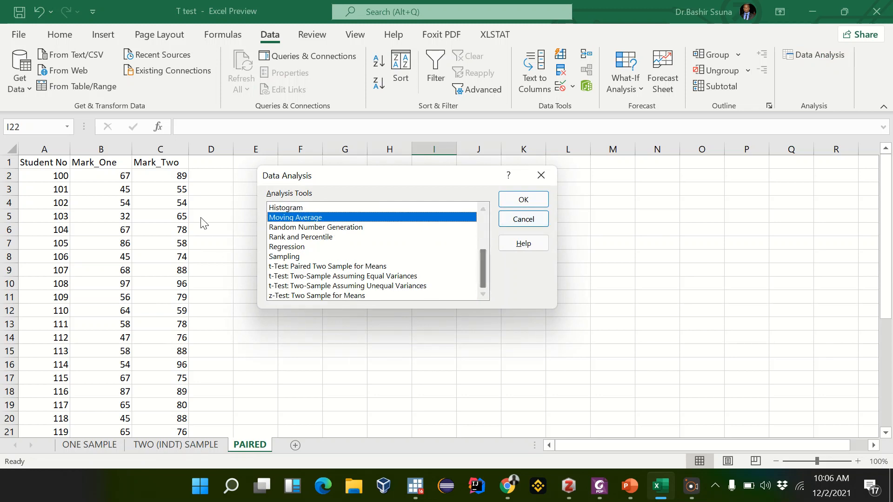
{"action": "left_click", "coordinate": [331, 267]}
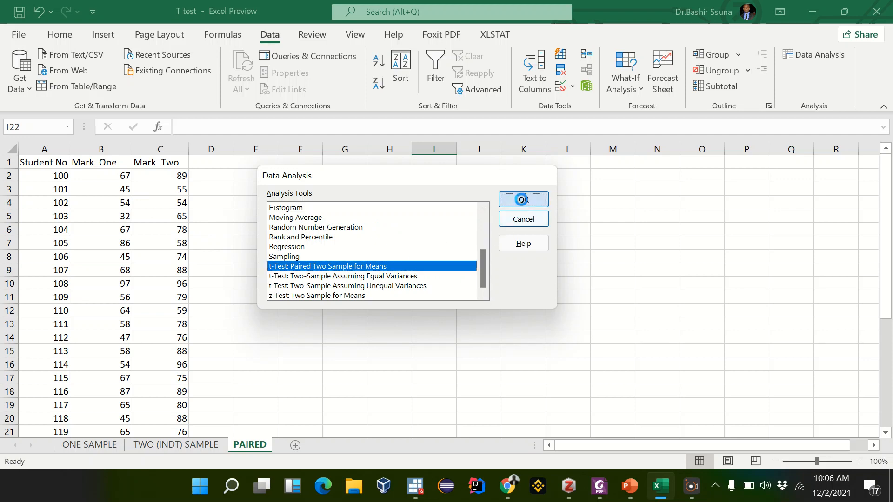
{"action": "left_click", "coordinate": [522, 200]}
{"action": "left_click", "coordinate": [523, 204]}
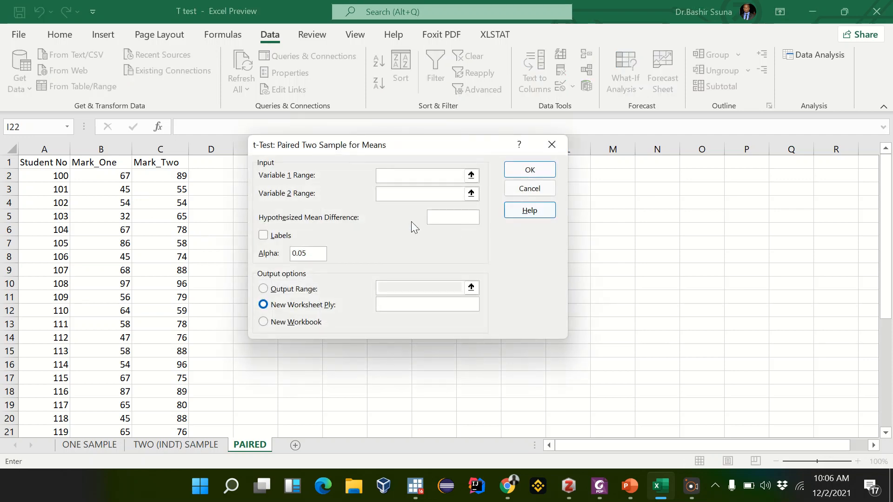
Step: Set the Variable 1 range to Mark_One in B2:B31 and the Variable 2 range to Mark_Two in C2:C31
{"action": "left_click", "coordinate": [471, 176]}
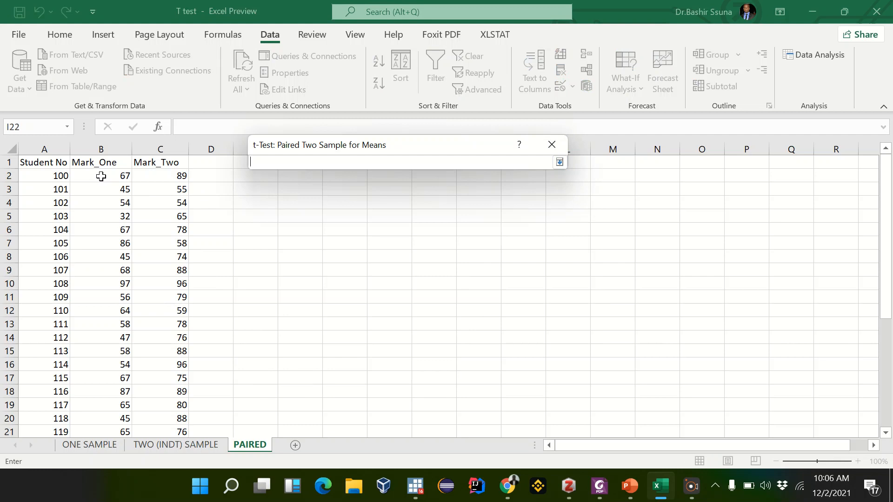
{"action": "left_click_drag", "start_coordinate": [109, 173], "coordinate": [122, 403]}
{"action": "left_click", "coordinate": [560, 161]}
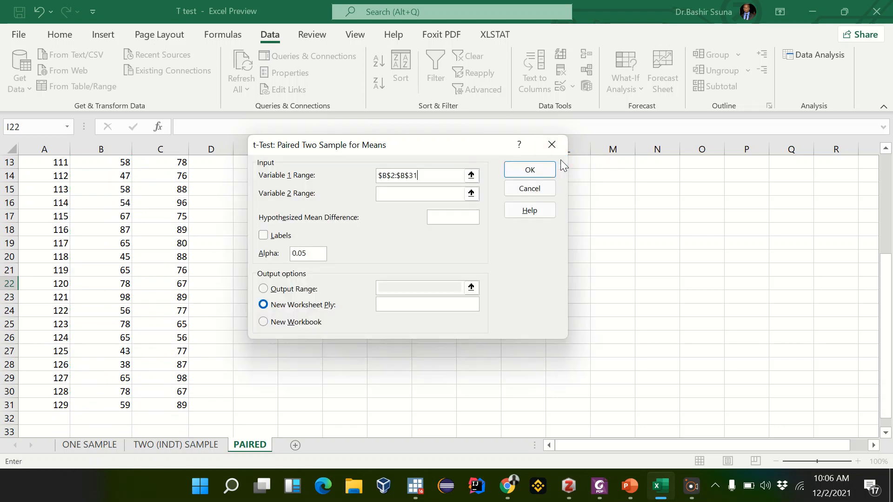
{"action": "left_click", "coordinate": [471, 193]}
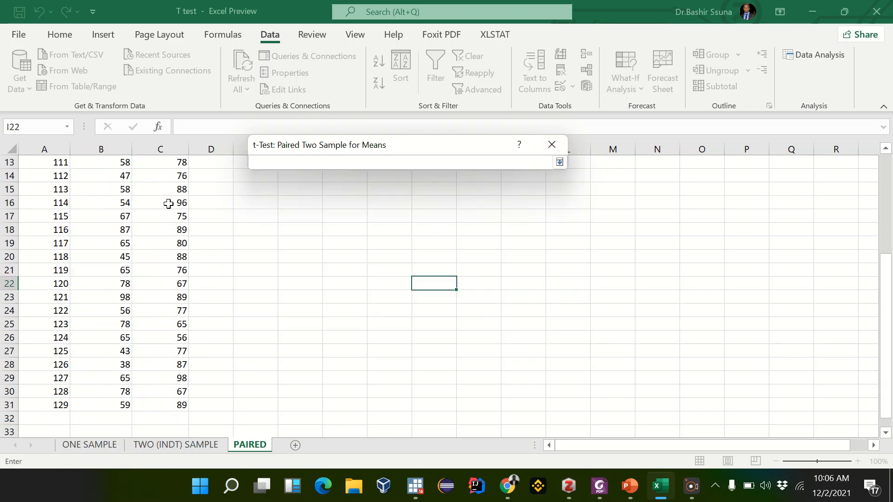
{"action": "scroll", "coordinate": [169, 202], "scroll_direction": "up", "scroll_amount": 4}
{"action": "left_click_drag", "start_coordinate": [178, 177], "coordinate": [150, 406]}
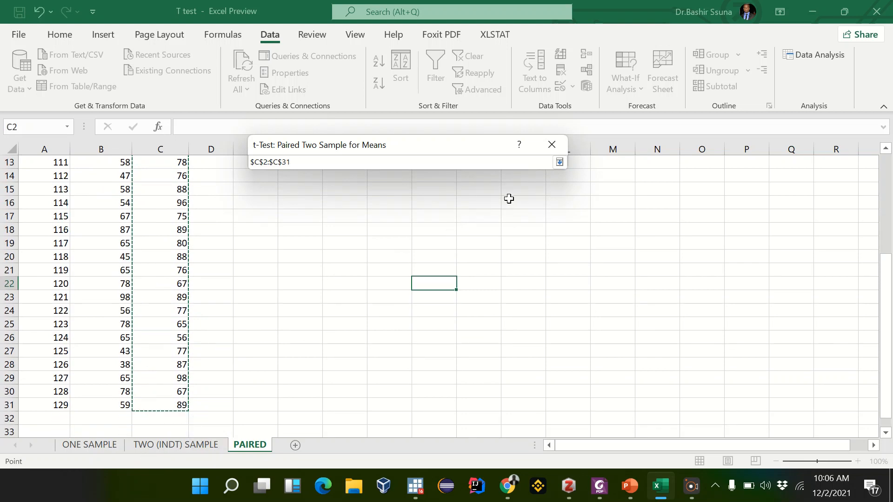
{"action": "left_click", "coordinate": [556, 164]}
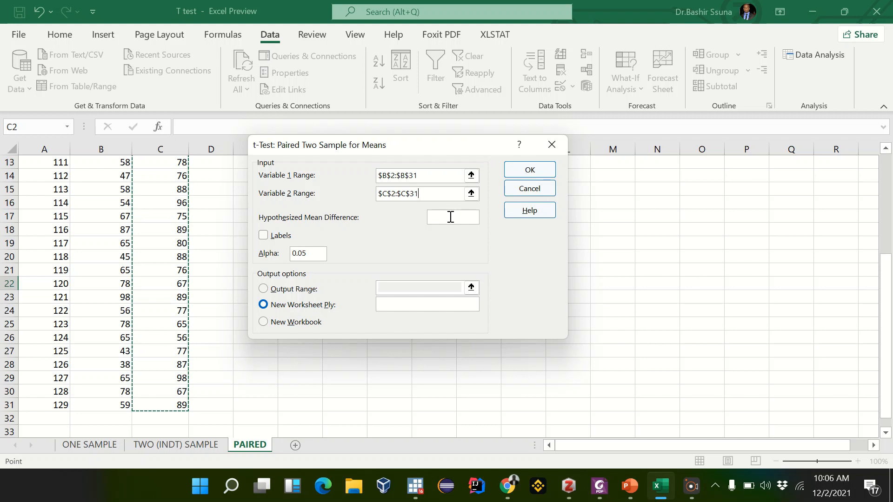
Step: Run the paired t-test with its output on this sheet starting at E14, and widen column E to fit the labels
{"action": "left_click_drag", "start_coordinate": [385, 151], "coordinate": [506, 156]}
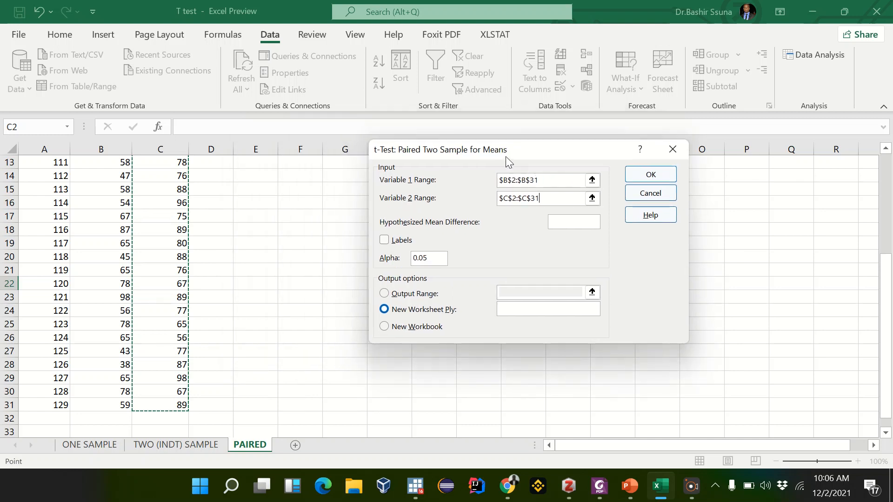
{"action": "left_click", "coordinate": [384, 294]}
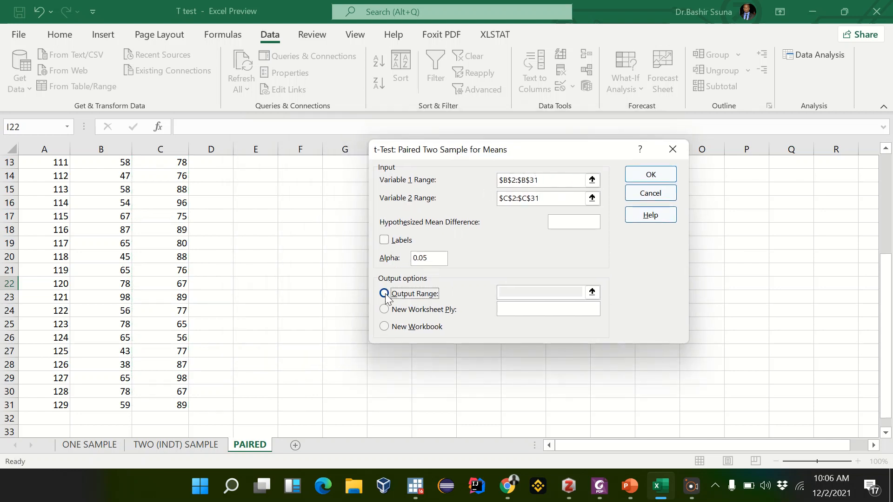
{"action": "left_click", "coordinate": [589, 289]}
{"action": "left_click_drag", "start_coordinate": [235, 172], "coordinate": [483, 328]}
{"action": "left_click", "coordinate": [677, 163]}
{"action": "left_click", "coordinate": [647, 172]}
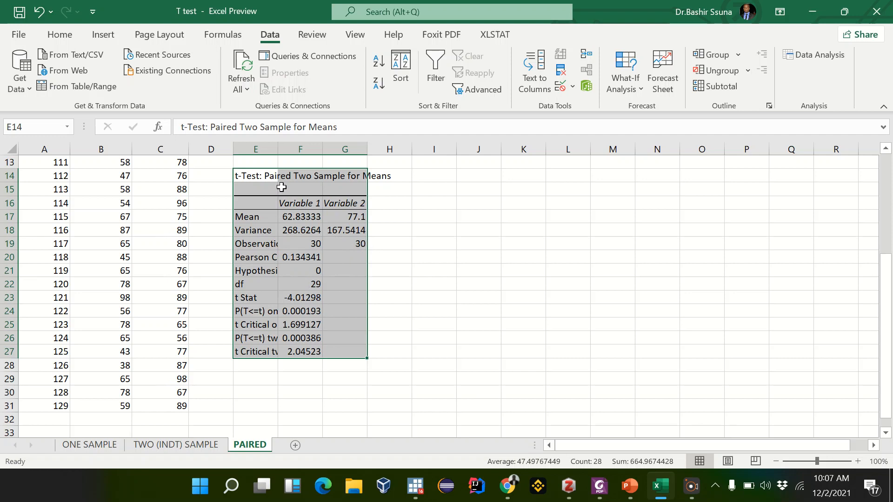
{"action": "left_click_drag", "start_coordinate": [277, 150], "coordinate": [315, 149]}
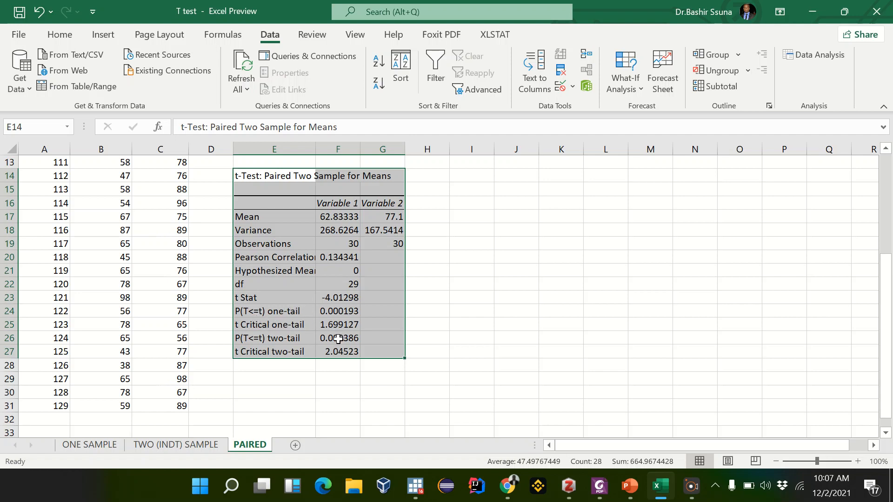
Step: Examine the one-tail and two-tail p-values and the two-tail critical t value in the paired t-test output
{"action": "left_click", "coordinate": [343, 315]}
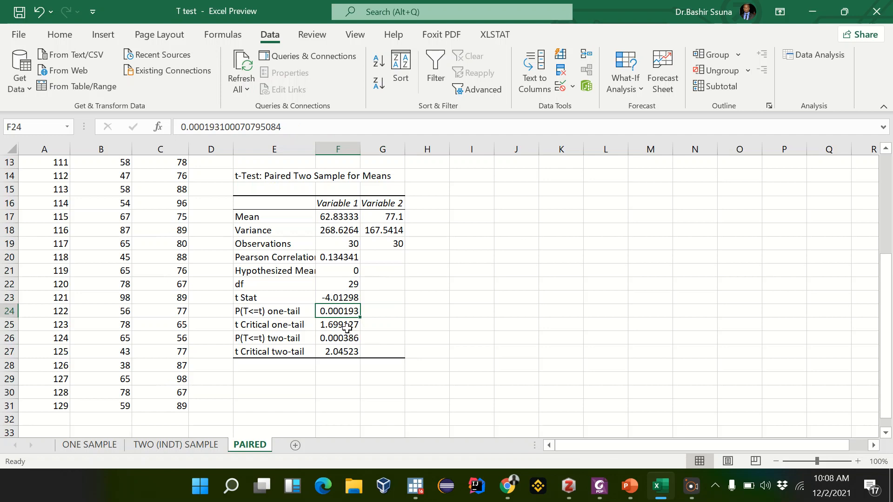
{"action": "left_click", "coordinate": [333, 333]}
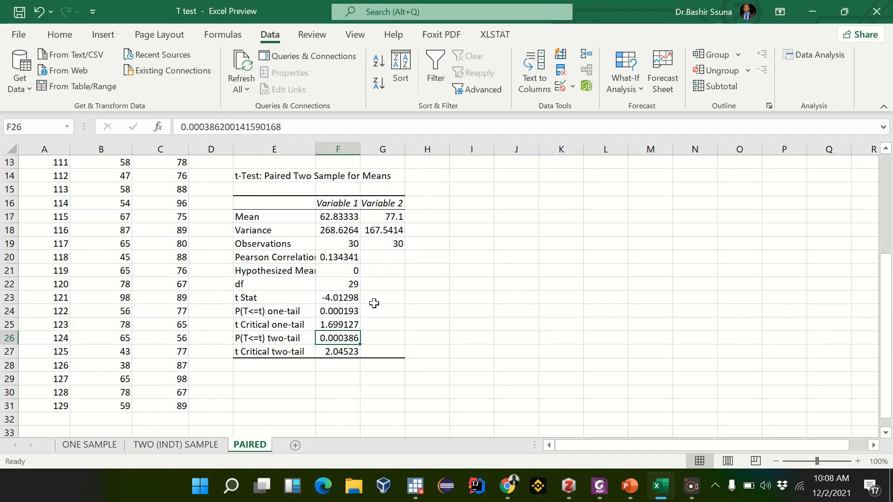
{"action": "left_click", "coordinate": [334, 312]}
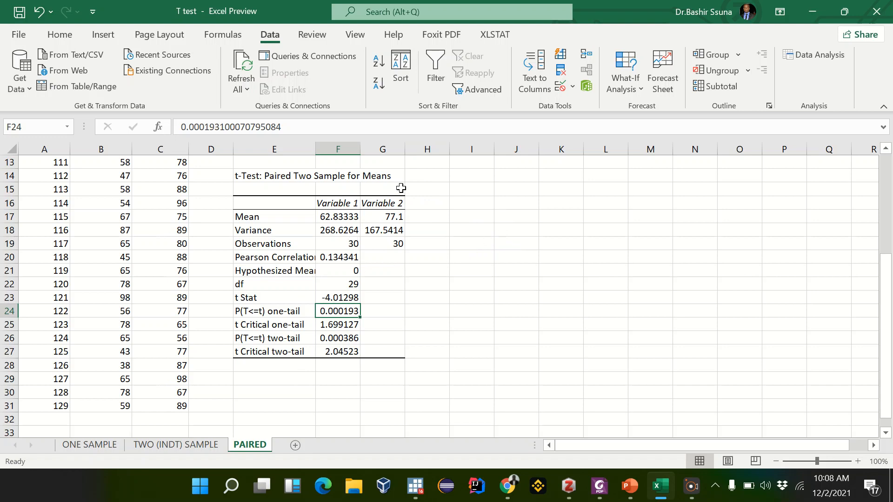
{"action": "left_click", "coordinate": [337, 349]}
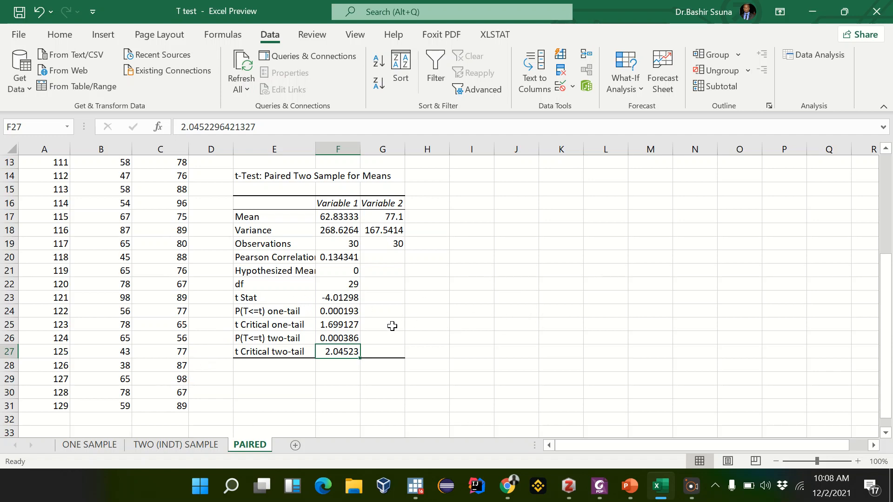
{"action": "left_click", "coordinate": [341, 339]}
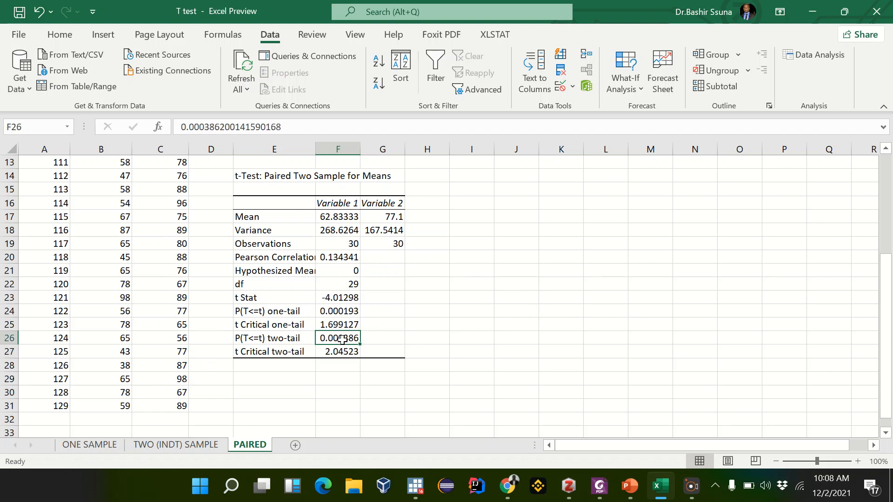
{"action": "left_click", "coordinate": [240, 339]}
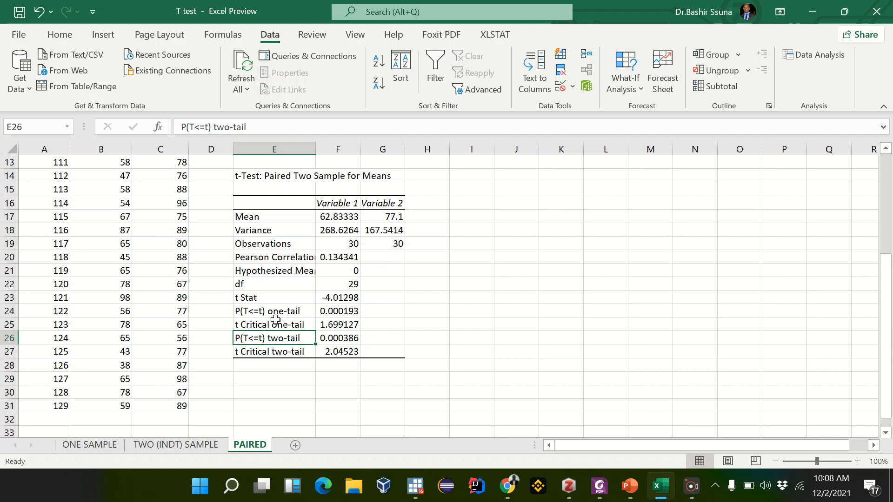
{"action": "left_click", "coordinate": [333, 314]}
{"action": "left_click", "coordinate": [342, 339]}
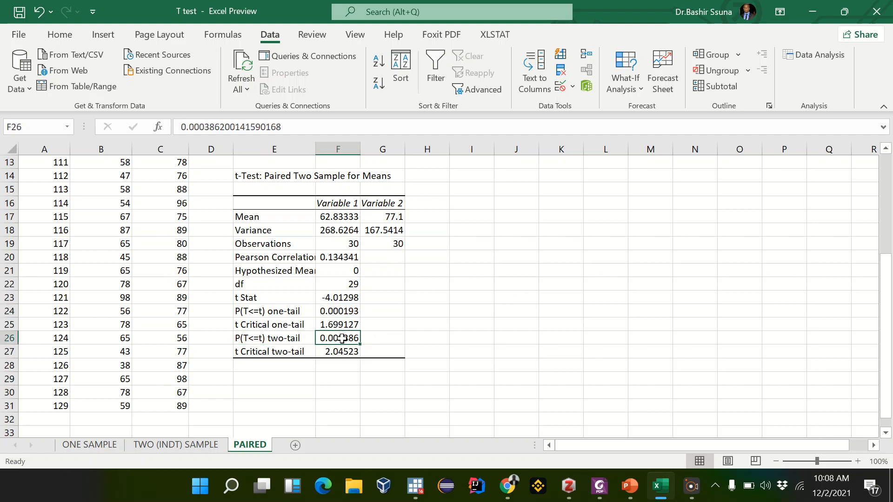
{"action": "left_click", "coordinate": [339, 313]}
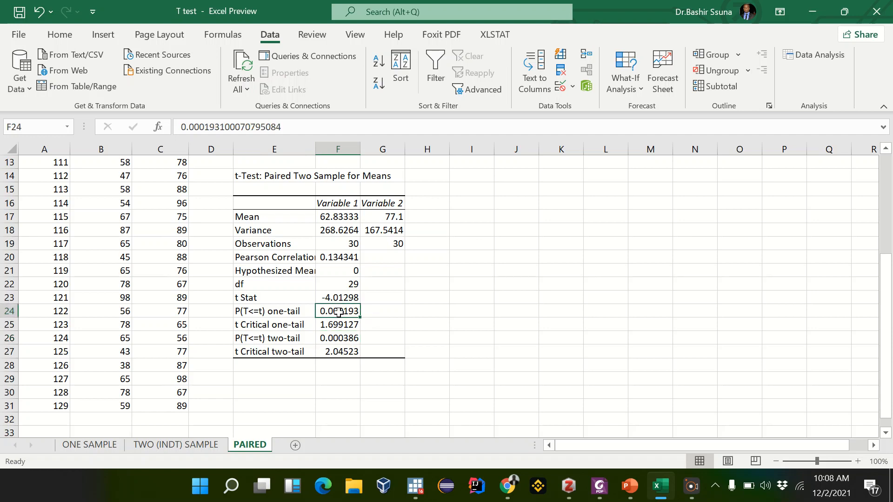
Step: Review the Mark_One and Mark_Two data alongside the t-test output and check the Variable 2 mean in G17
{"action": "scroll", "coordinate": [339, 313], "scroll_direction": "up", "scroll_amount": 1}
{"action": "scroll", "coordinate": [338, 313], "scroll_direction": "up", "scroll_amount": 3}
{"action": "scroll", "coordinate": [339, 313], "scroll_direction": "down", "scroll_amount": 3}
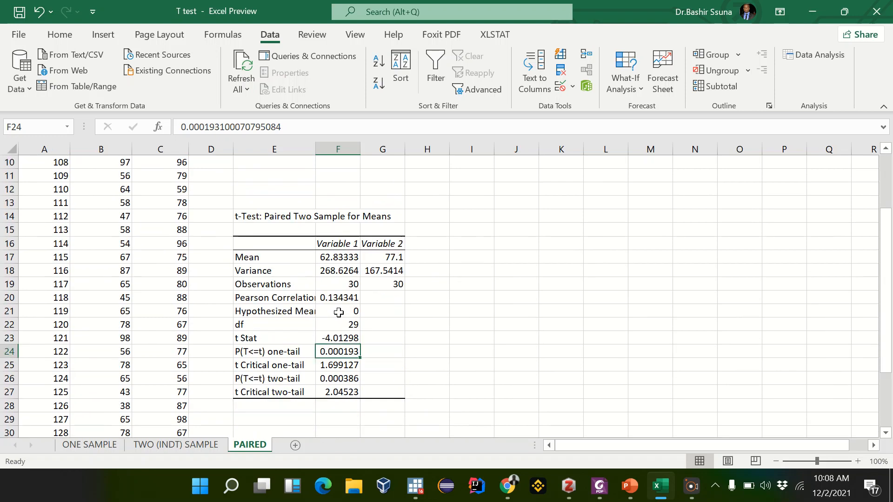
{"action": "scroll", "coordinate": [339, 312], "scroll_direction": "down", "scroll_amount": 3}
{"action": "scroll", "coordinate": [339, 313], "scroll_direction": "up", "scroll_amount": 6}
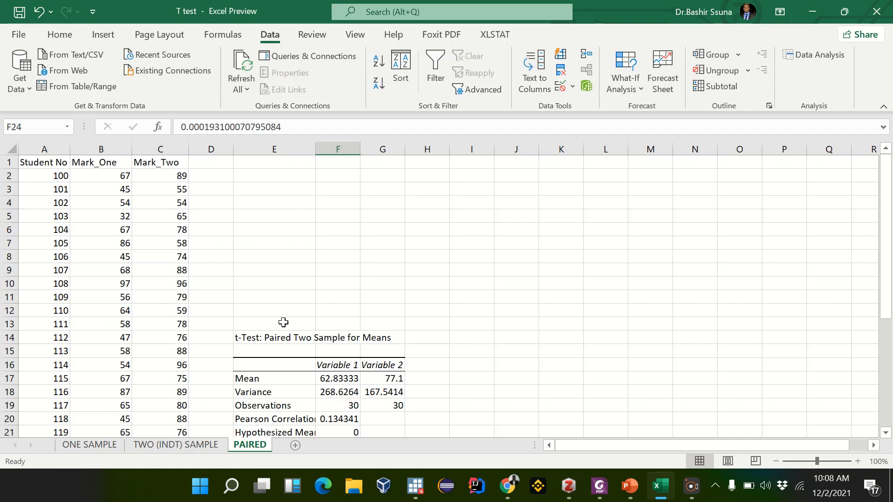
{"action": "scroll", "coordinate": [283, 323], "scroll_direction": "down", "scroll_amount": 4}
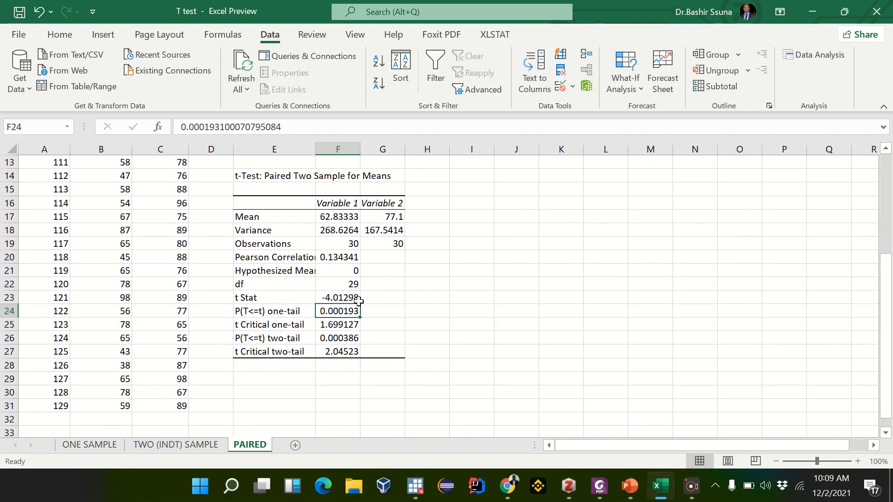
{"action": "left_click", "coordinate": [386, 215]}
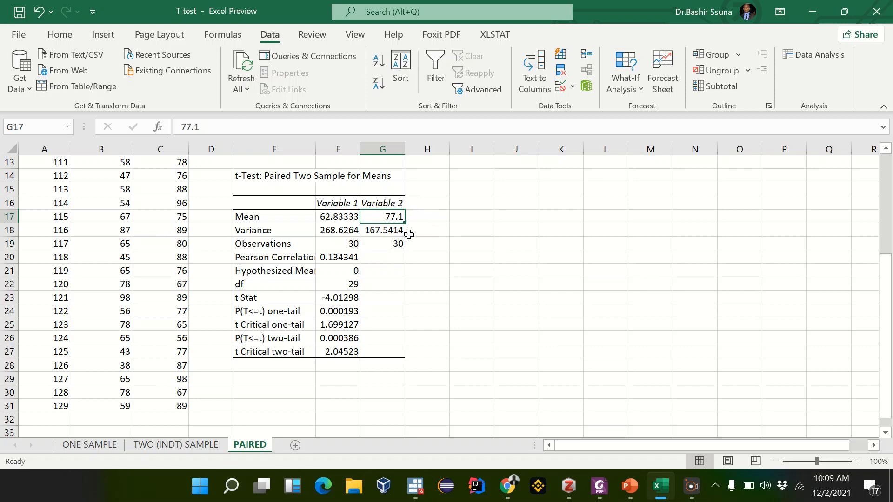
Step: Delete the paired t-test output from E14:H27
{"action": "left_click_drag", "start_coordinate": [240, 175], "coordinate": [424, 354]}
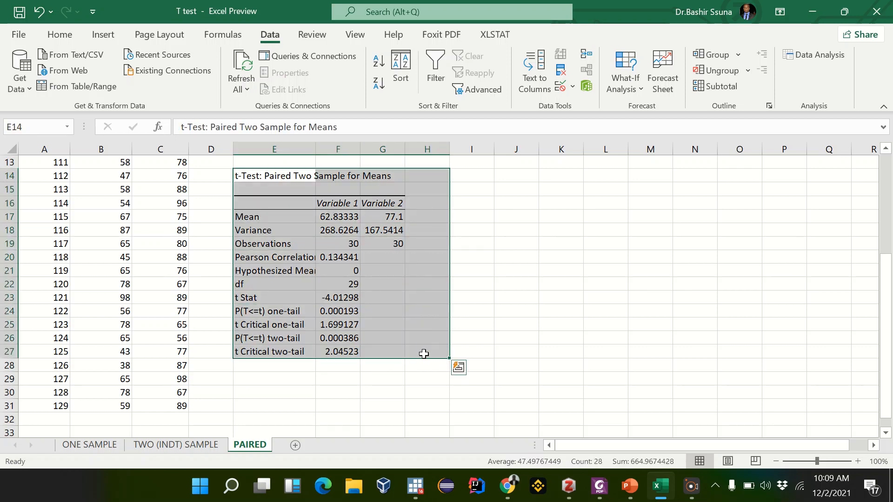
{"action": "key", "text": "Delete"}
{"action": "left_click", "coordinate": [521, 268]}
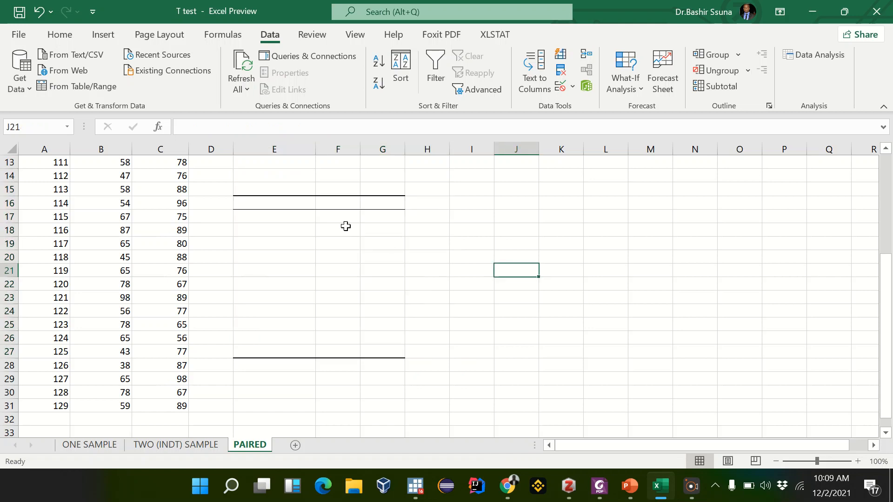
Step: Remove all the borders left over from the t-test table in E15:G28
{"action": "left_click_drag", "start_coordinate": [234, 194], "coordinate": [403, 365]}
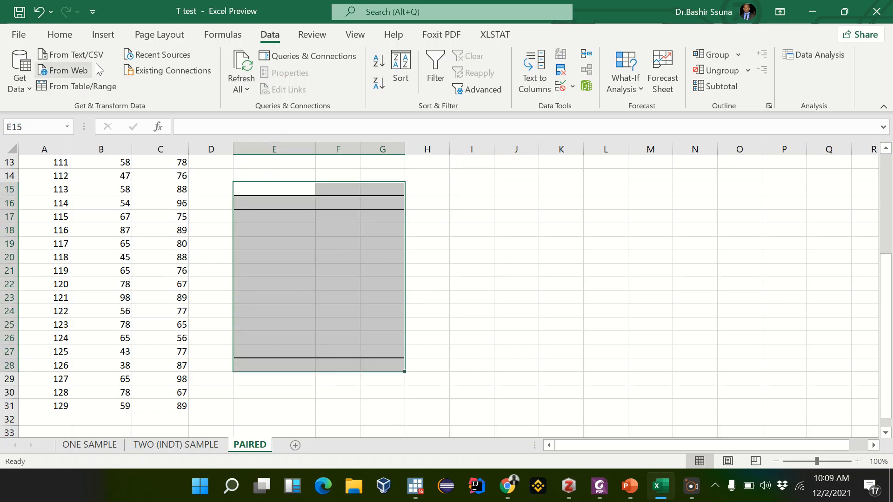
{"action": "left_click", "coordinate": [62, 35]}
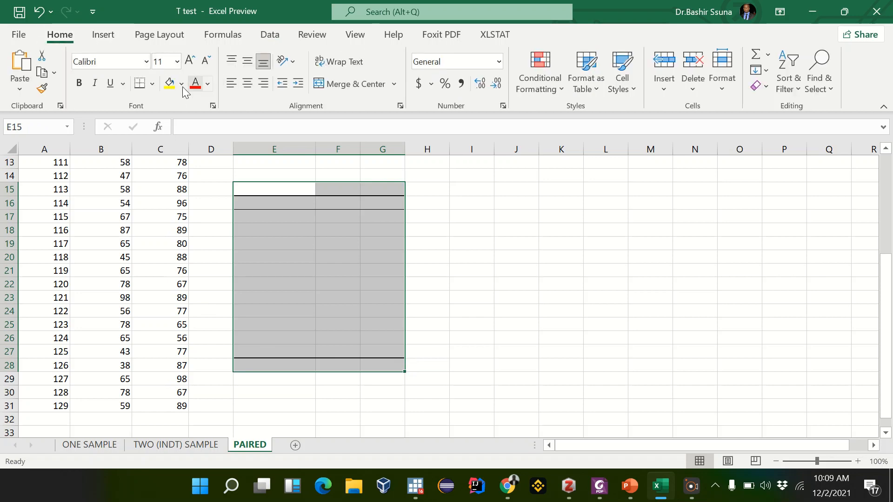
{"action": "left_click", "coordinate": [152, 84]}
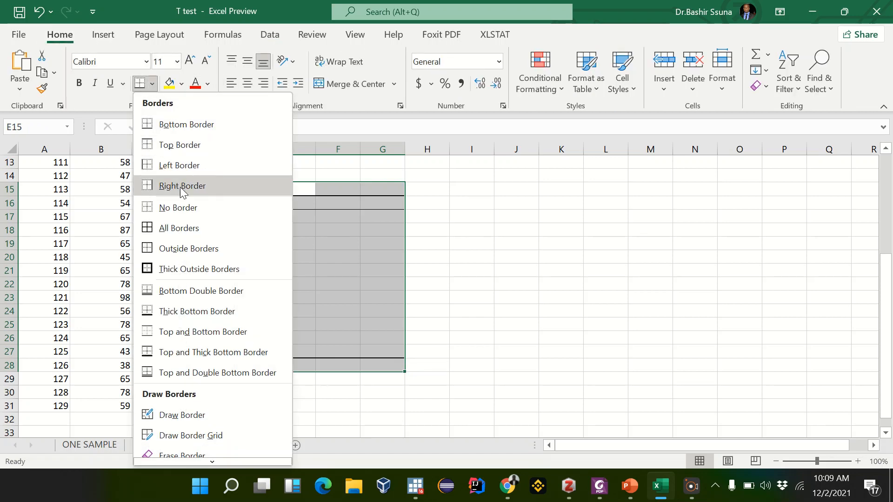
{"action": "left_click", "coordinate": [188, 206]}
{"action": "left_click", "coordinate": [466, 252]}
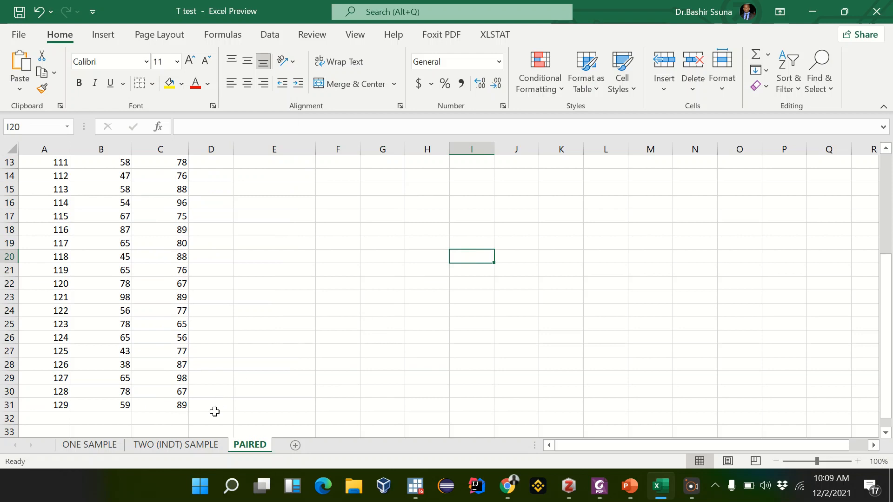
Step: Start a t-Test: Two-Sample Assuming Equal Variances analysis on the TWO (INDT) SAMPLE sheet
{"action": "left_click", "coordinate": [186, 446]}
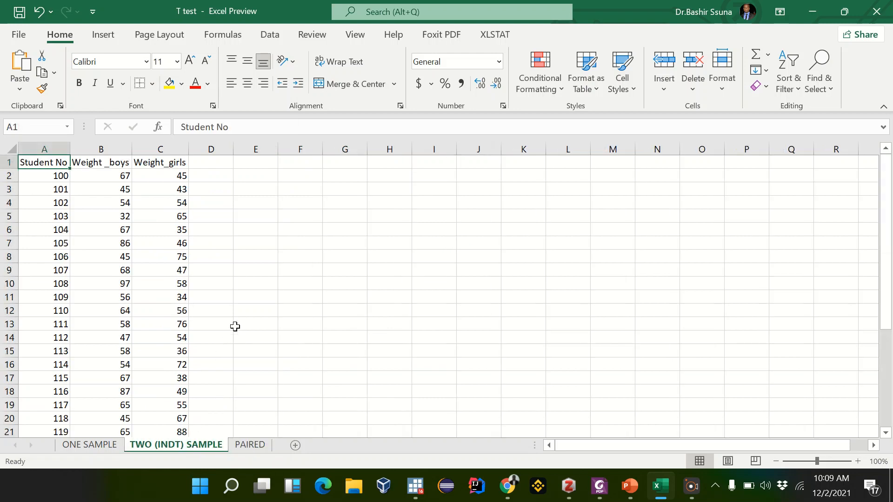
{"action": "scroll", "coordinate": [298, 255], "scroll_direction": "down", "scroll_amount": 1}
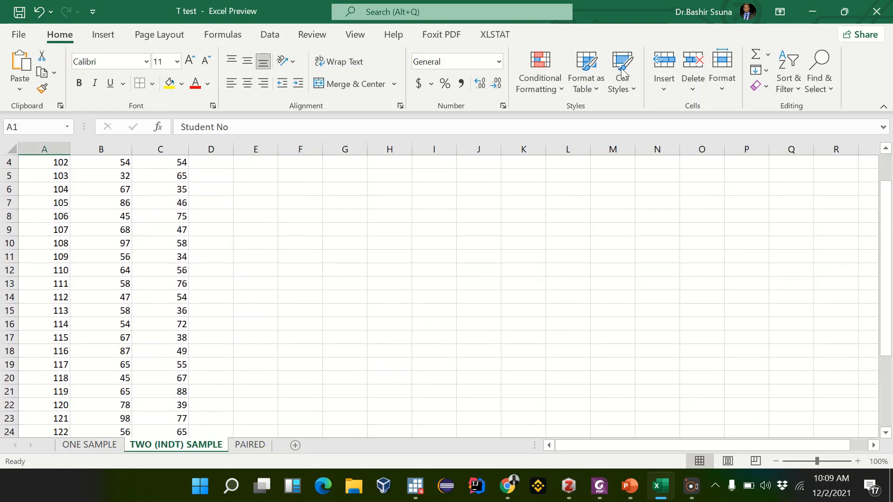
{"action": "left_click", "coordinate": [270, 35]}
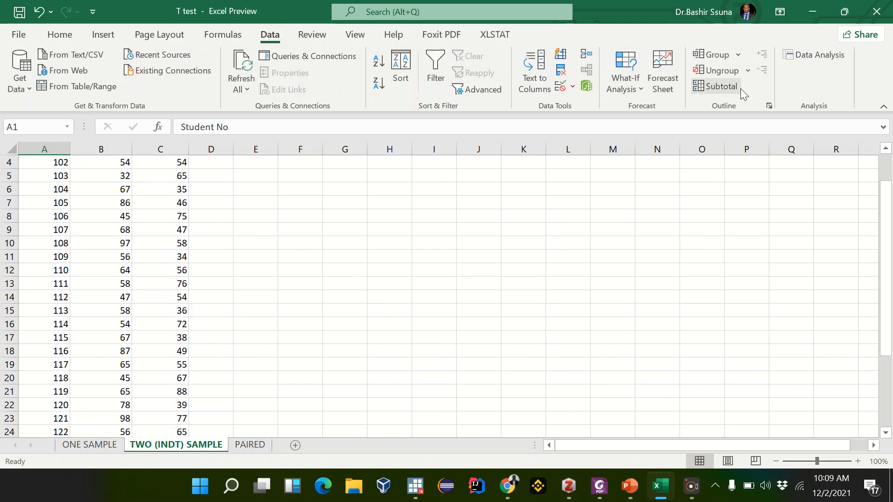
{"action": "left_click", "coordinate": [815, 55]}
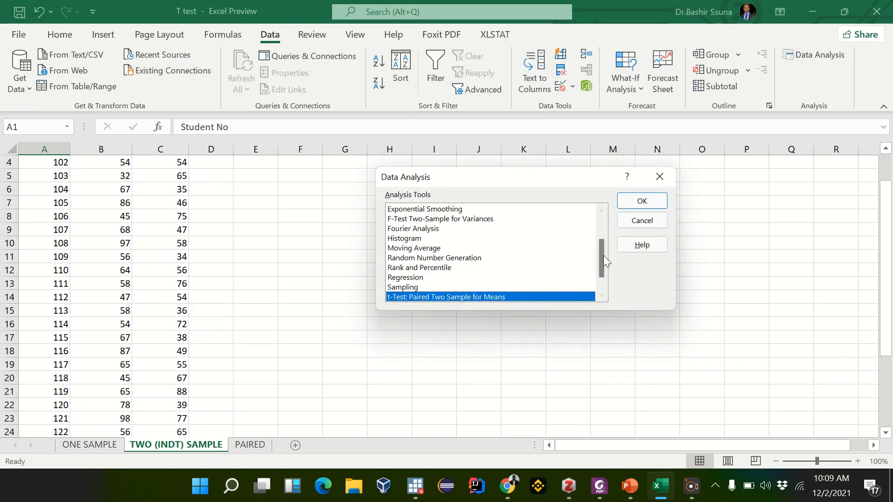
{"action": "left_click_drag", "start_coordinate": [602, 261], "coordinate": [602, 272]}
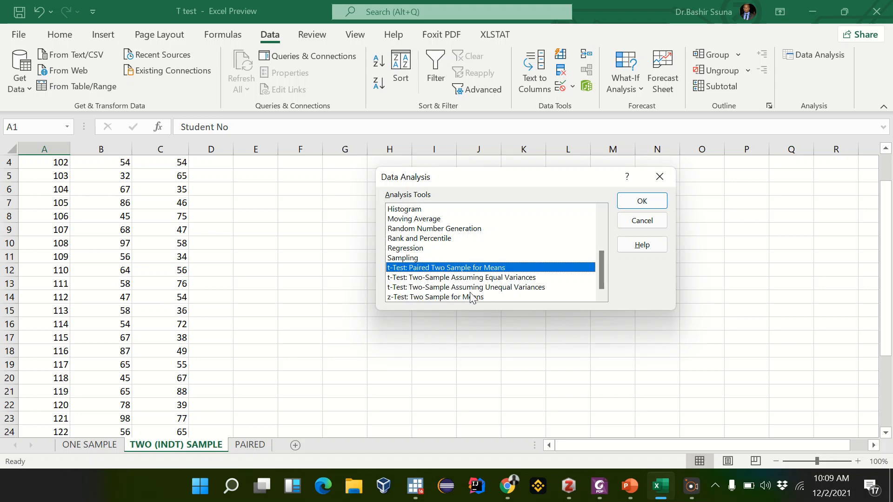
{"action": "left_click", "coordinate": [417, 279]}
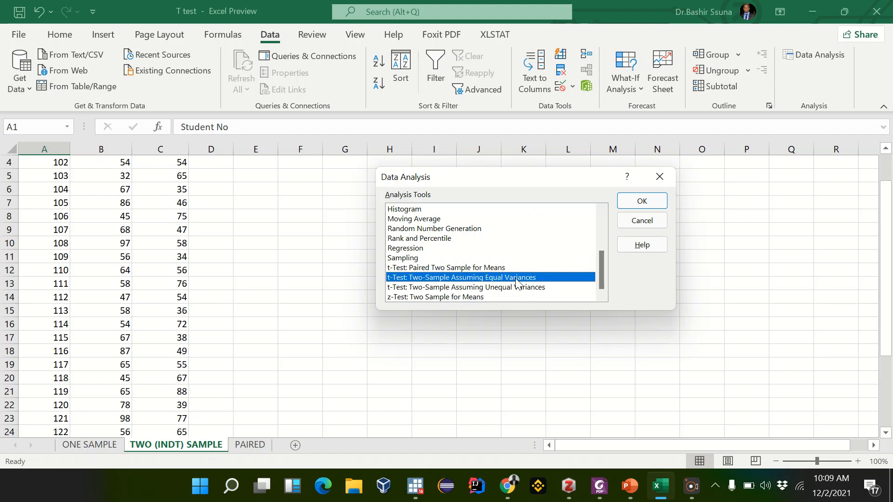
{"action": "left_click", "coordinate": [436, 289]}
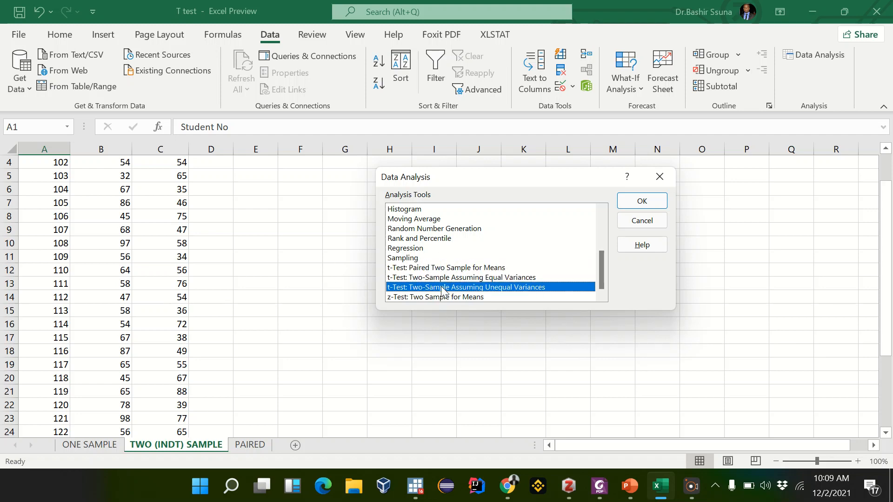
{"action": "left_click", "coordinate": [451, 280]}
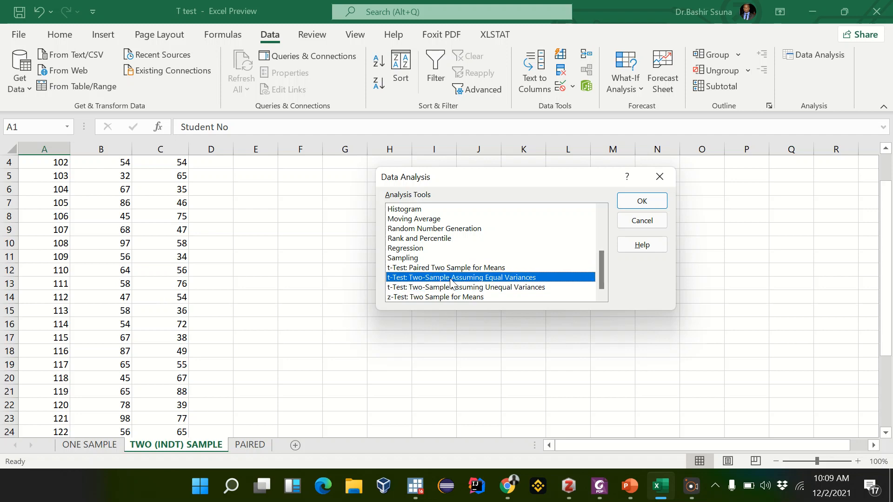
{"action": "left_click", "coordinate": [653, 200]}
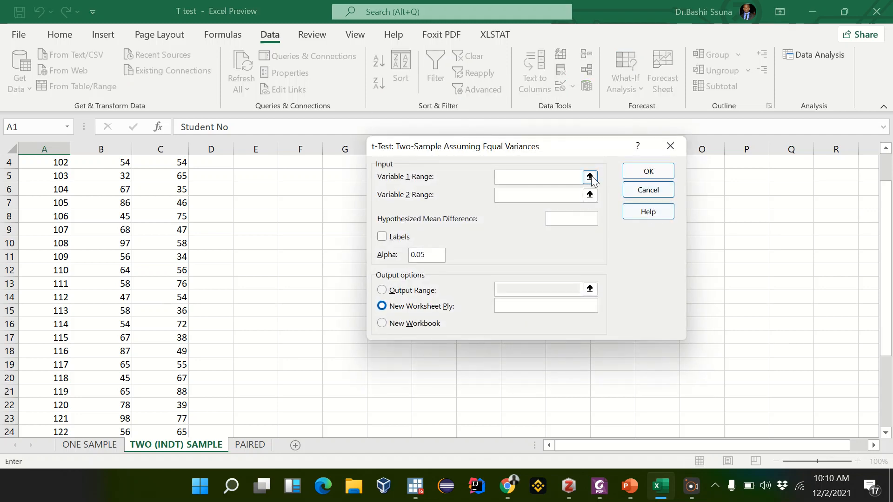
Step: Set the Variable 1 range to the boys' weights in B2:B31 and the Variable 2 range to the girls' weights in C2:C31
{"action": "left_click", "coordinate": [591, 176]}
{"action": "scroll", "coordinate": [144, 223], "scroll_direction": "up", "scroll_amount": 1}
{"action": "left_click", "coordinate": [114, 175]}
{"action": "left_click_drag", "start_coordinate": [114, 175], "coordinate": [116, 399]}
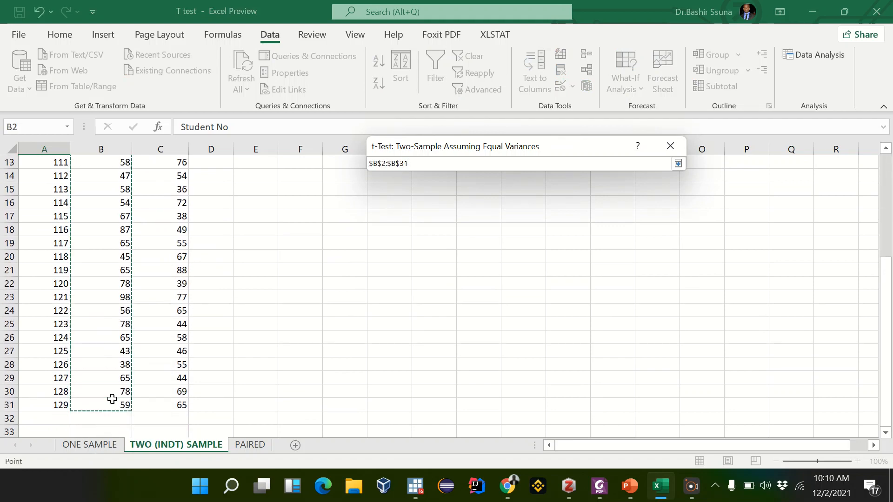
{"action": "left_click", "coordinate": [678, 164]}
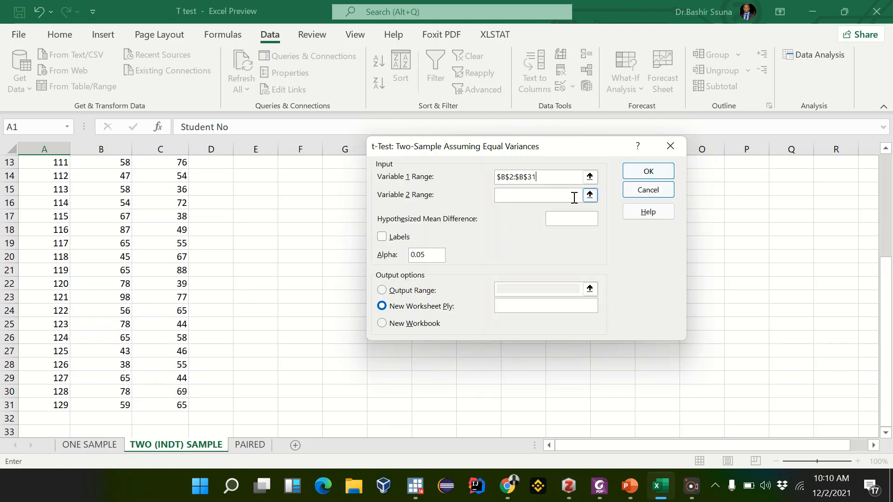
{"action": "left_click", "coordinate": [590, 195]}
{"action": "scroll", "coordinate": [175, 227], "scroll_direction": "up", "scroll_amount": 4}
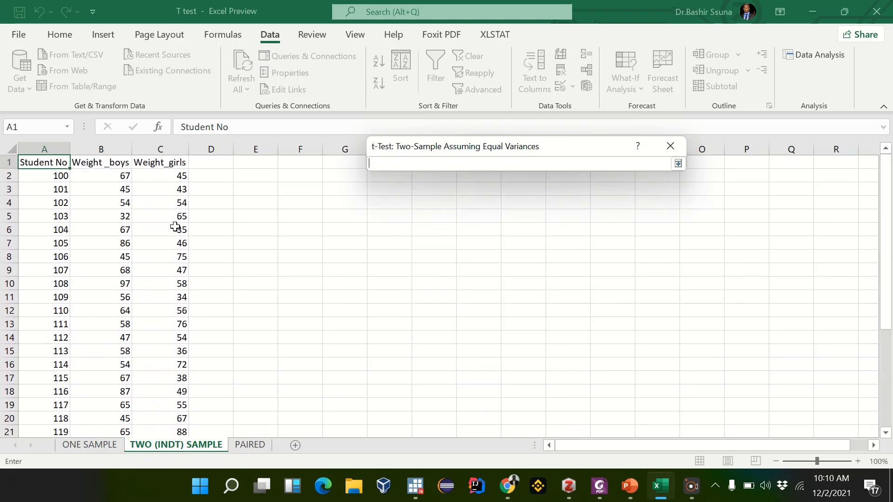
{"action": "left_click_drag", "start_coordinate": [170, 177], "coordinate": [169, 401]}
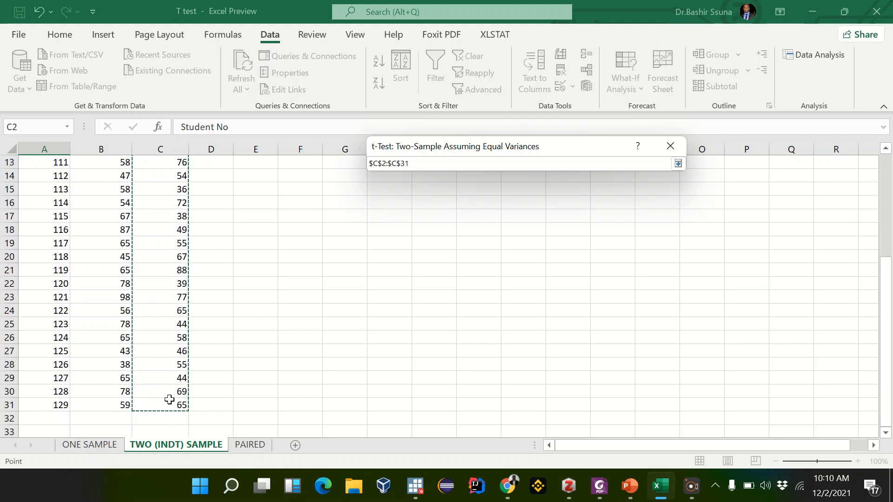
{"action": "left_click", "coordinate": [678, 165]}
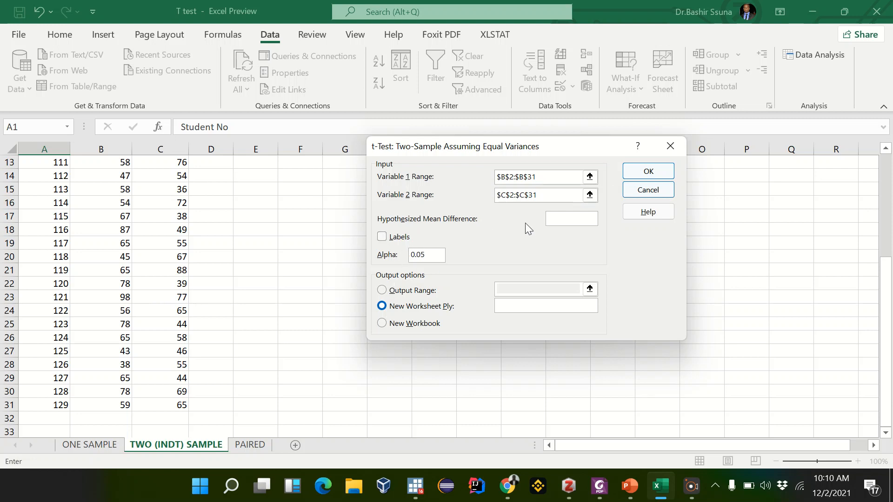
Step: Set the output range to F14:M28 on the same sheet and run the equal-variances t-test
{"action": "left_click", "coordinate": [388, 292]}
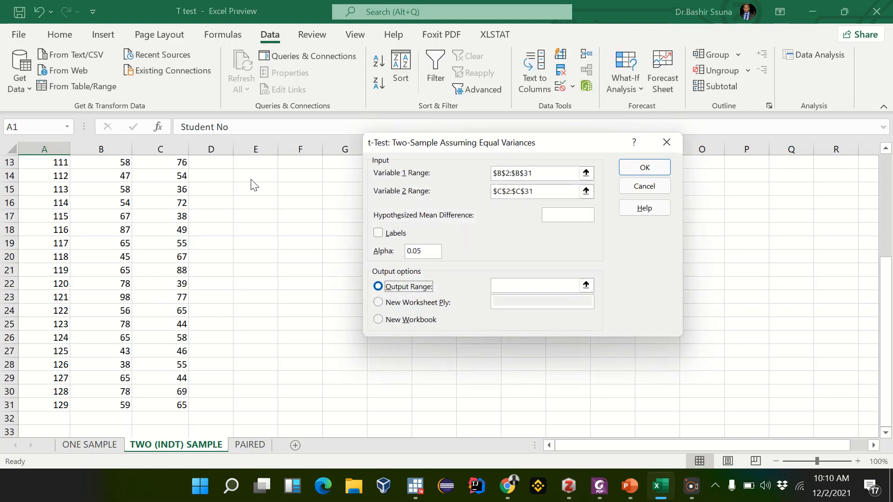
{"action": "left_click", "coordinate": [586, 285]}
{"action": "left_click_drag", "start_coordinate": [288, 180], "coordinate": [597, 359]}
{"action": "left_click", "coordinate": [675, 160]}
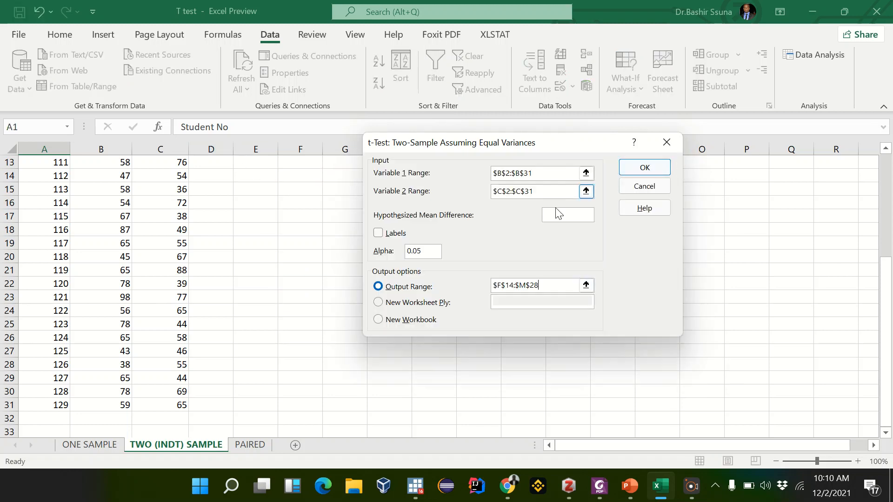
{"action": "left_click", "coordinate": [640, 166]}
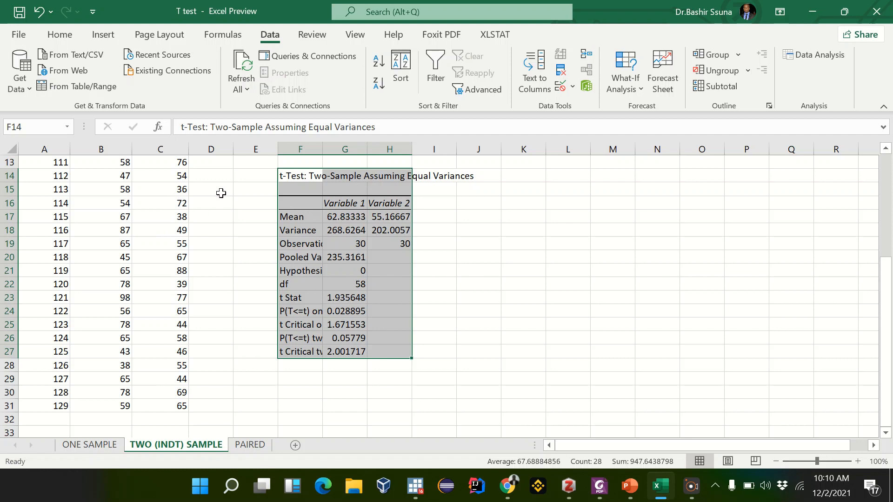
Step: Review the Weight_boys and Weight_girls data alongside the equal-variances t-test output
{"action": "scroll", "coordinate": [138, 204], "scroll_direction": "up", "scroll_amount": 4}
{"action": "scroll", "coordinate": [141, 204], "scroll_direction": "down", "scroll_amount": 1}
{"action": "scroll", "coordinate": [144, 204], "scroll_direction": "down", "scroll_amount": 2}
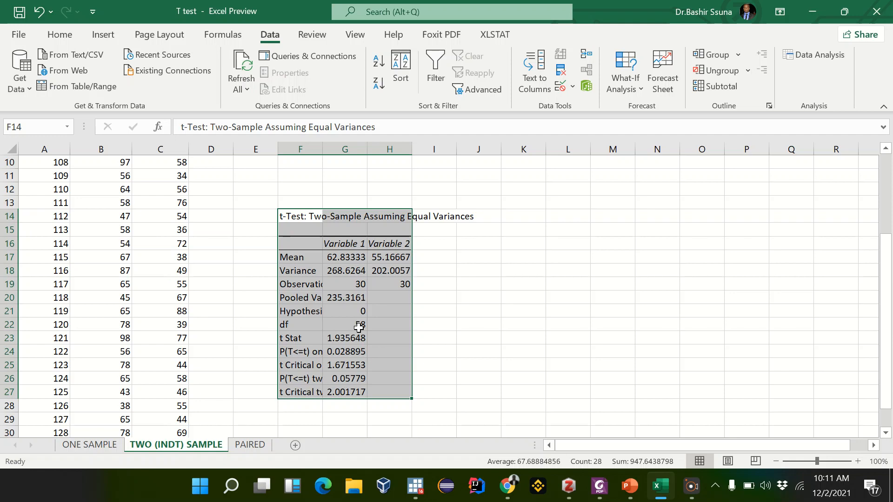
{"action": "scroll", "coordinate": [359, 328], "scroll_direction": "up", "scroll_amount": 3}
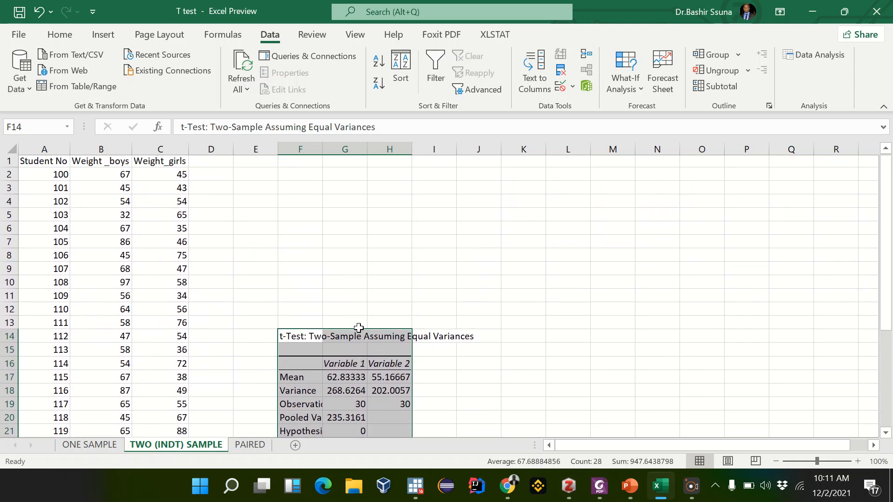
{"action": "scroll", "coordinate": [358, 328], "scroll_direction": "down", "scroll_amount": 5}
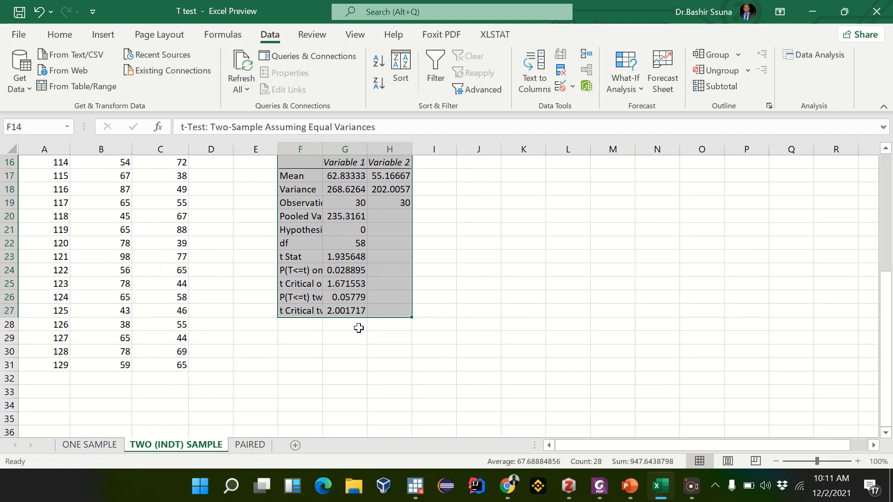
{"action": "scroll", "coordinate": [359, 327], "scroll_direction": "up", "scroll_amount": 5}
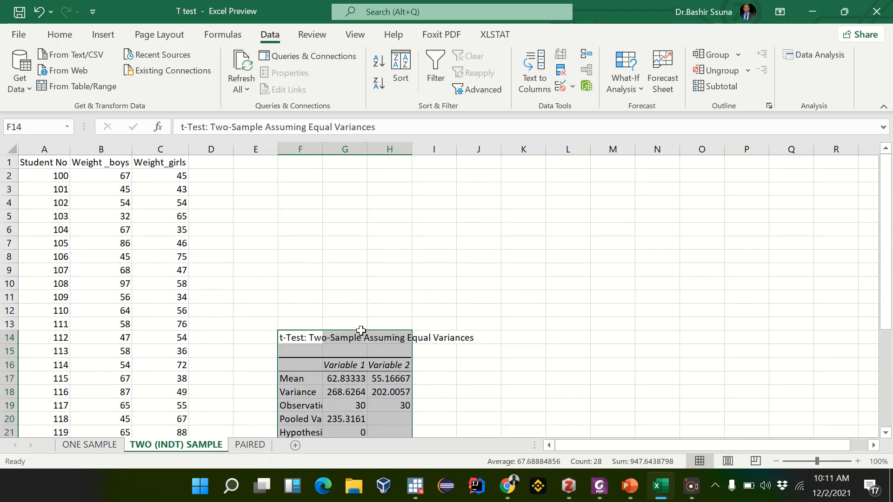
{"action": "scroll", "coordinate": [361, 330], "scroll_direction": "down", "scroll_amount": 3}
{"action": "scroll", "coordinate": [361, 330], "scroll_direction": "up", "scroll_amount": 1}
{"action": "scroll", "coordinate": [361, 331], "scroll_direction": "down", "scroll_amount": 3}
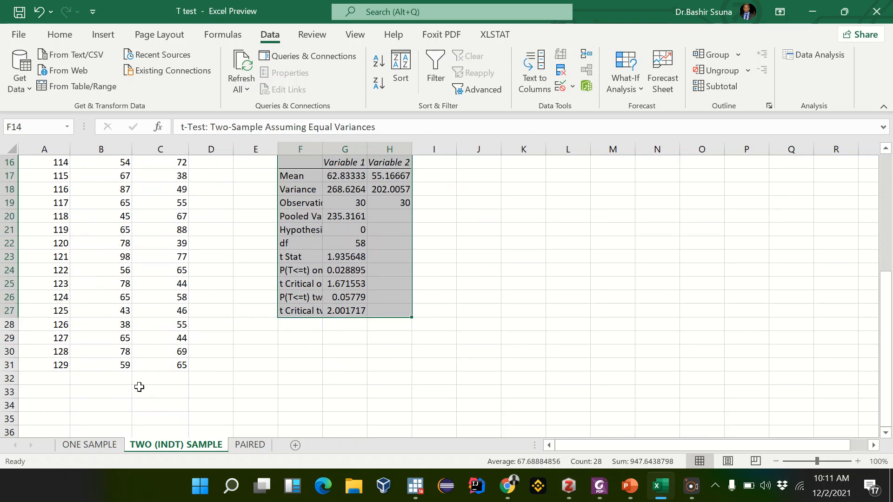
{"action": "scroll", "coordinate": [144, 194], "scroll_direction": "up", "scroll_amount": 1}
{"action": "scroll", "coordinate": [144, 194], "scroll_direction": "up", "scroll_amount": 1}
{"action": "scroll", "coordinate": [144, 194], "scroll_direction": "down", "scroll_amount": 1}
{"action": "scroll", "coordinate": [145, 194], "scroll_direction": "up", "scroll_amount": 4}
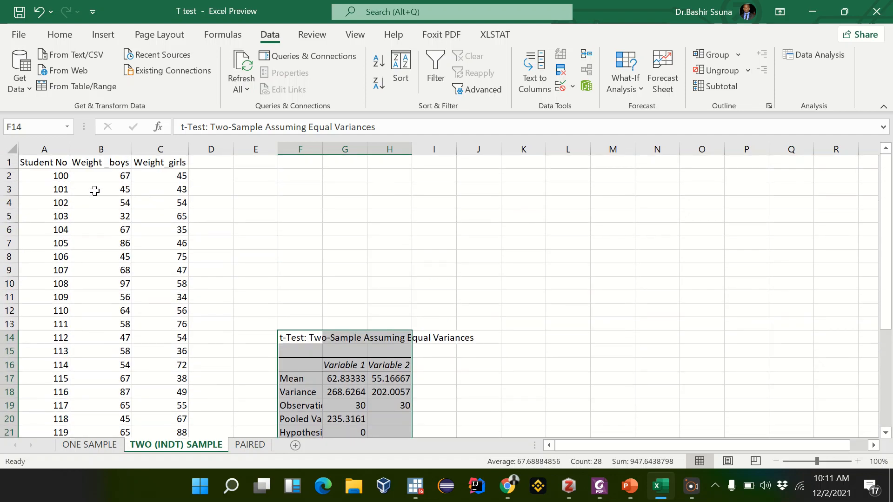
Step: Widen column F to show more of the t-test labels and check the t Stat and one-tail p-value
{"action": "scroll", "coordinate": [126, 215], "scroll_direction": "down", "scroll_amount": 5}
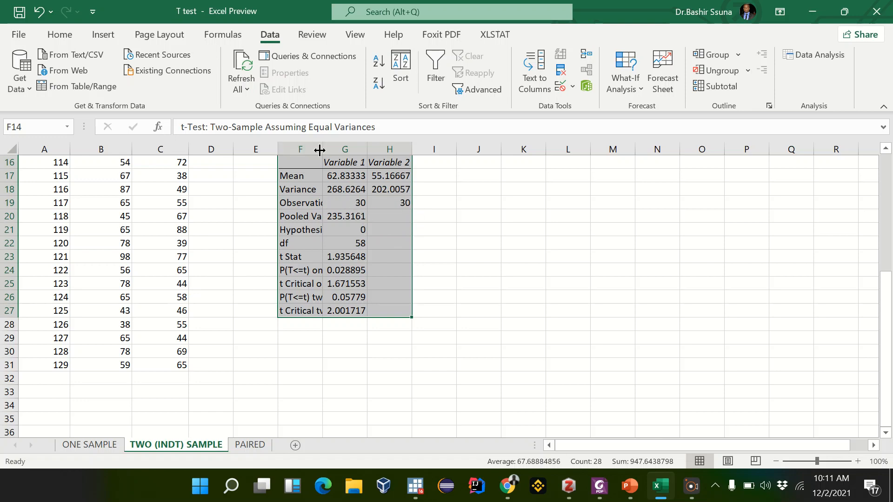
{"action": "left_click_drag", "start_coordinate": [323, 148], "coordinate": [346, 148]}
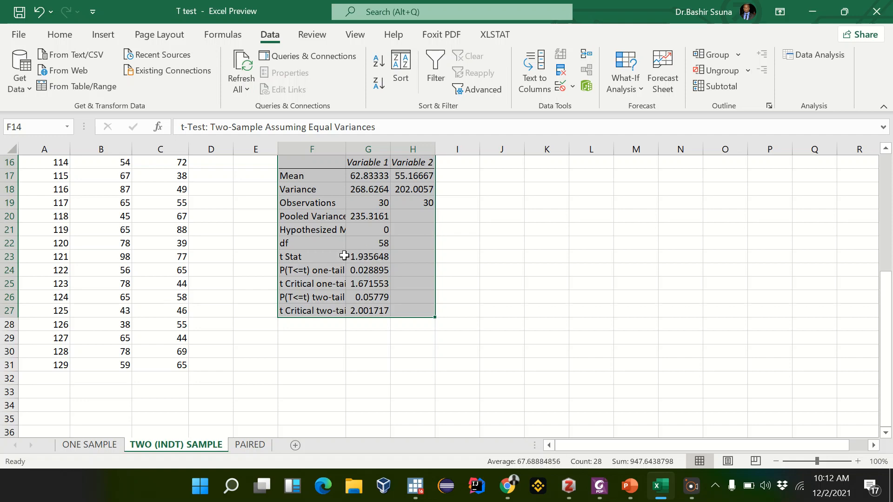
{"action": "left_click", "coordinate": [380, 258]}
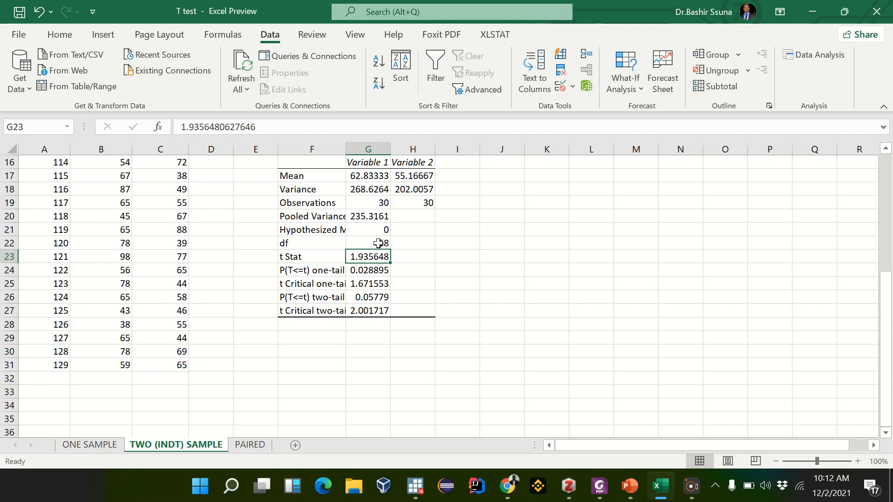
{"action": "left_click", "coordinate": [357, 270]}
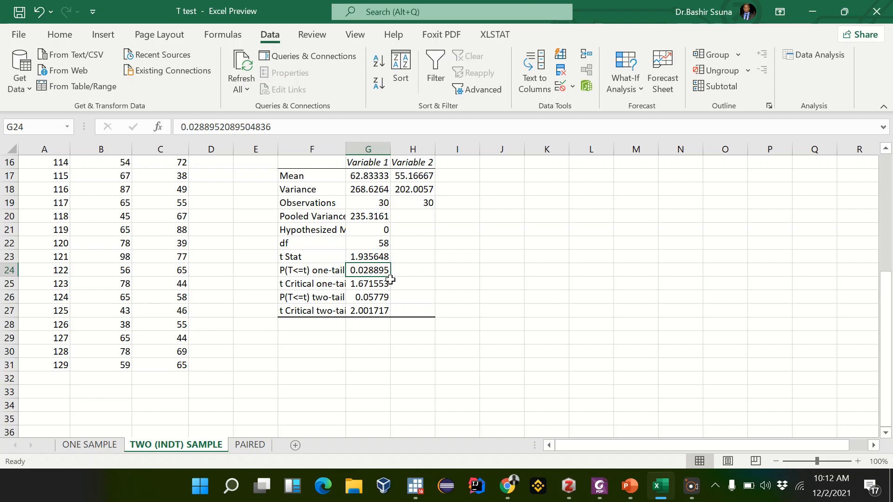
{"action": "left_click", "coordinate": [405, 268]}
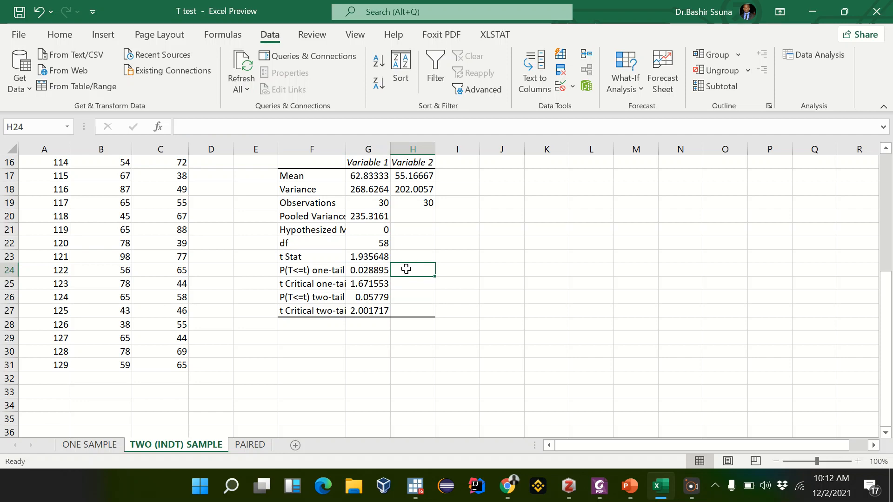
Step: Compare the weight data with the t-test output and examine the one-tail and two-tail p-values in G24 and G26
{"action": "scroll", "coordinate": [407, 269], "scroll_direction": "up", "scroll_amount": 5}
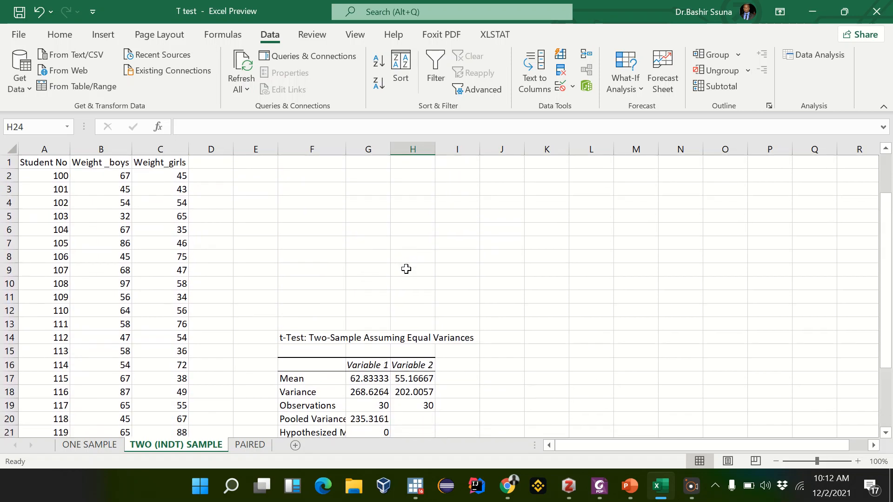
{"action": "scroll", "coordinate": [406, 269], "scroll_direction": "down", "scroll_amount": 7}
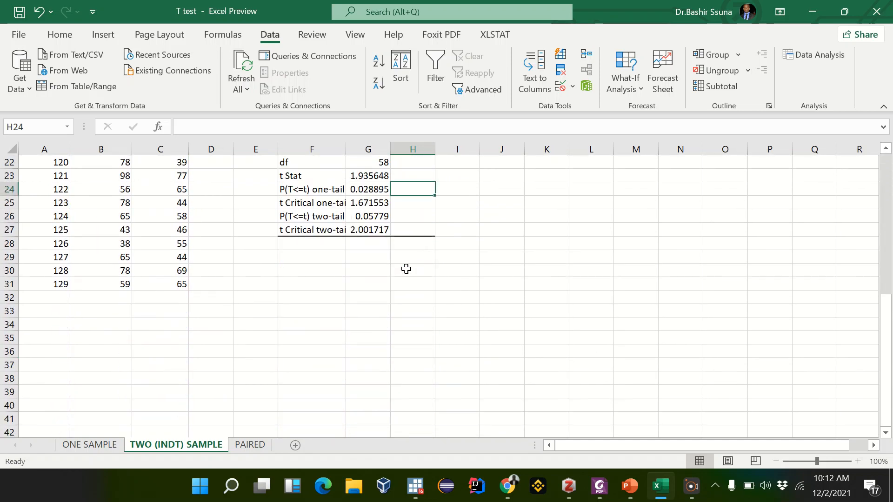
{"action": "scroll", "coordinate": [406, 269], "scroll_direction": "up", "scroll_amount": 5}
{"action": "scroll", "coordinate": [406, 269], "scroll_direction": "up", "scroll_amount": 2}
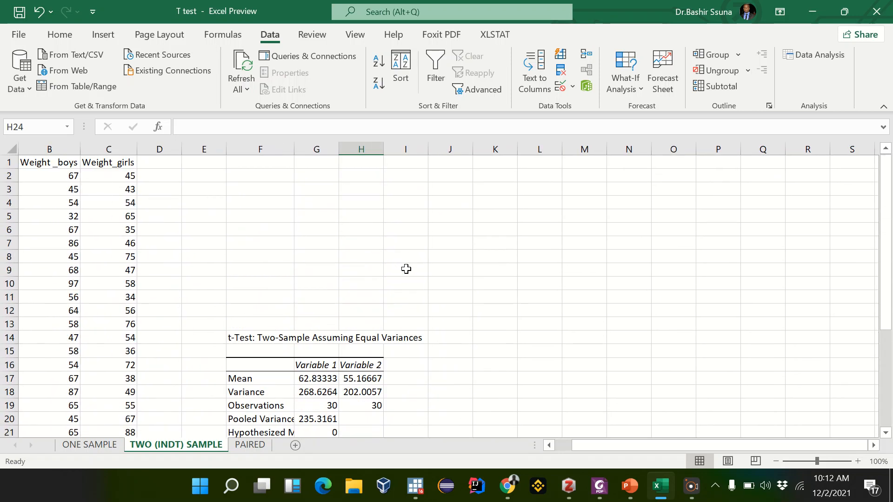
{"action": "scroll", "coordinate": [406, 269], "scroll_direction": "left", "scroll_amount": 1}
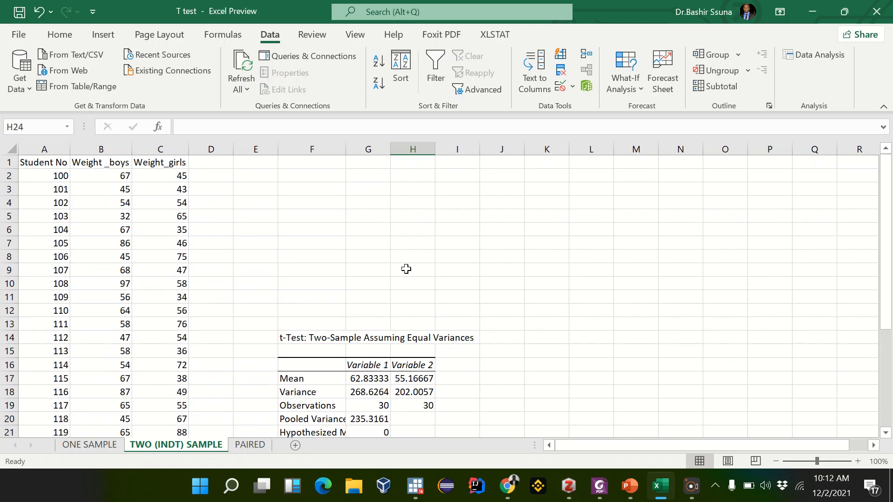
{"action": "scroll", "coordinate": [407, 269], "scroll_direction": "down", "scroll_amount": 5}
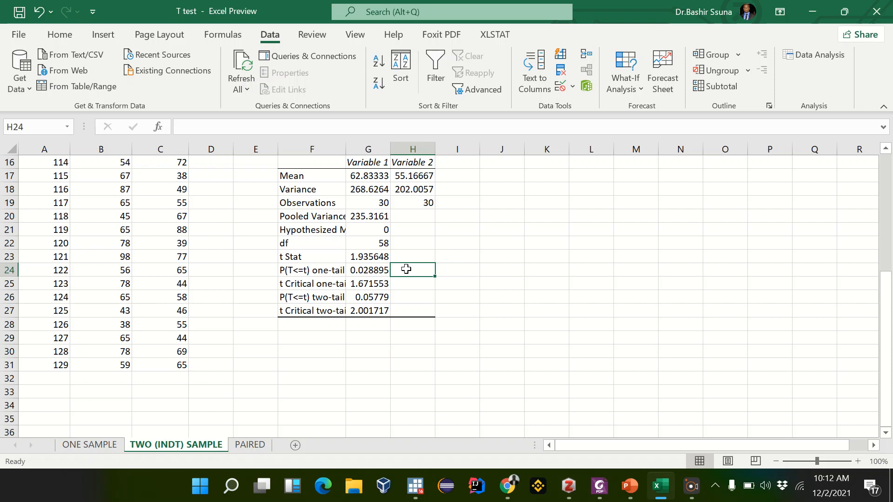
{"action": "left_click", "coordinate": [361, 274]}
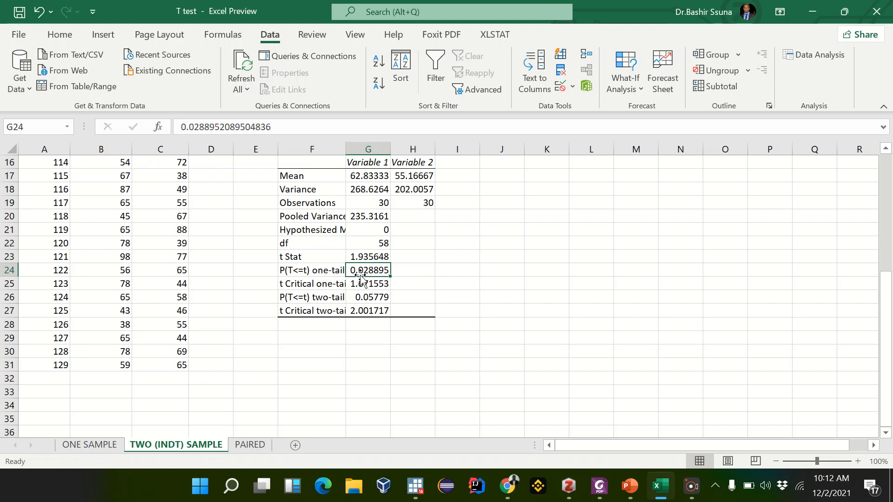
{"action": "left_click", "coordinate": [351, 298]}
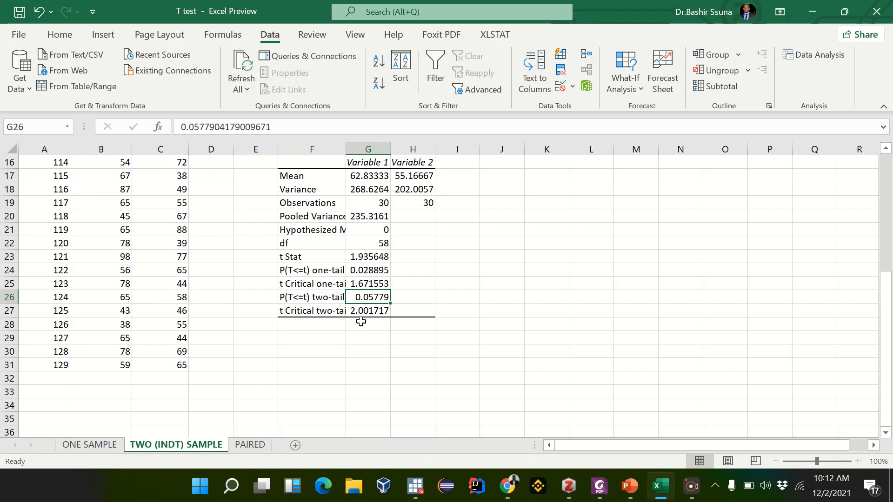
Step: Recheck the one-tail p-value in G24 against the two-tail p-value in G26 and look over the boys' and girls' weight columns
{"action": "left_click", "coordinate": [382, 271]}
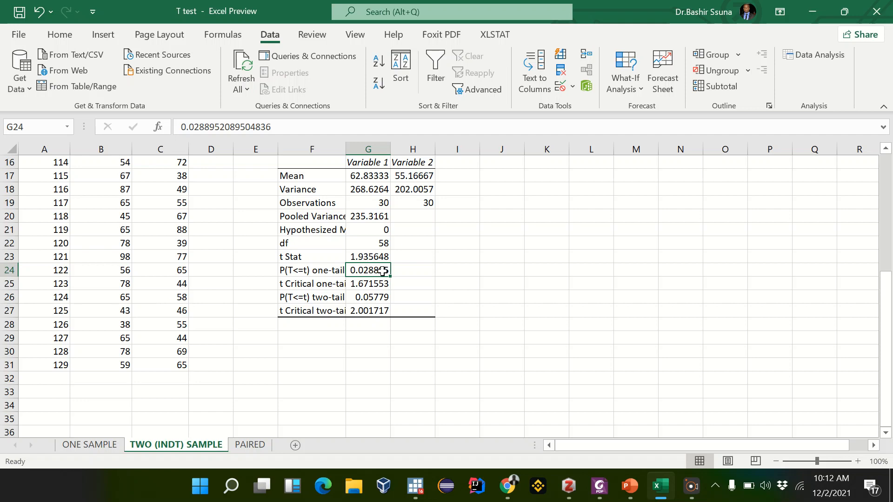
{"action": "left_click", "coordinate": [358, 302]}
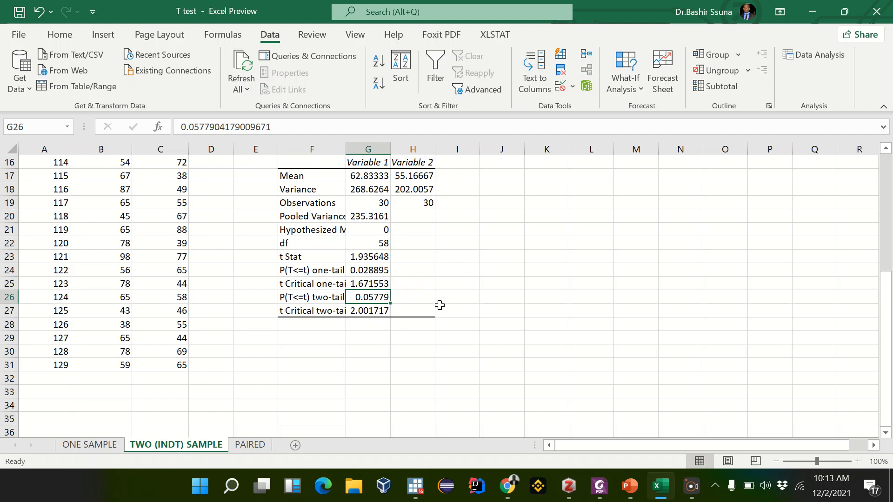
{"action": "scroll", "coordinate": [440, 305], "scroll_direction": "up", "scroll_amount": 5}
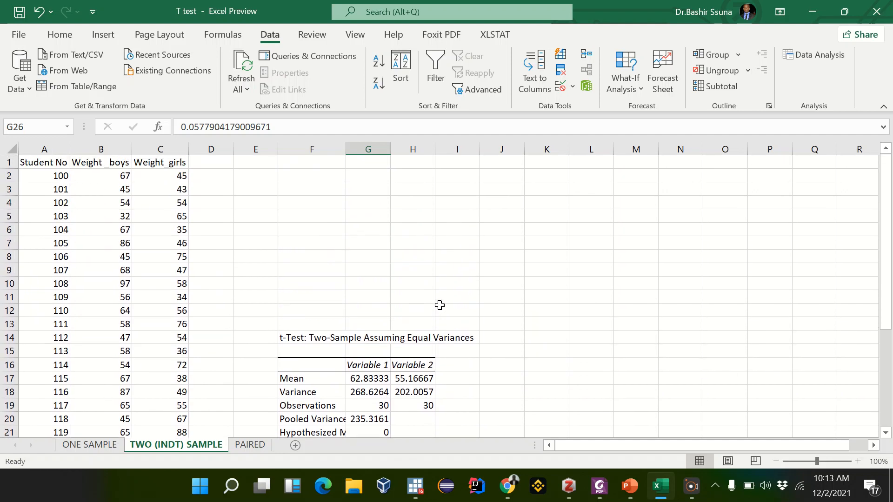
{"action": "scroll", "coordinate": [440, 305], "scroll_direction": "down", "scroll_amount": 5}
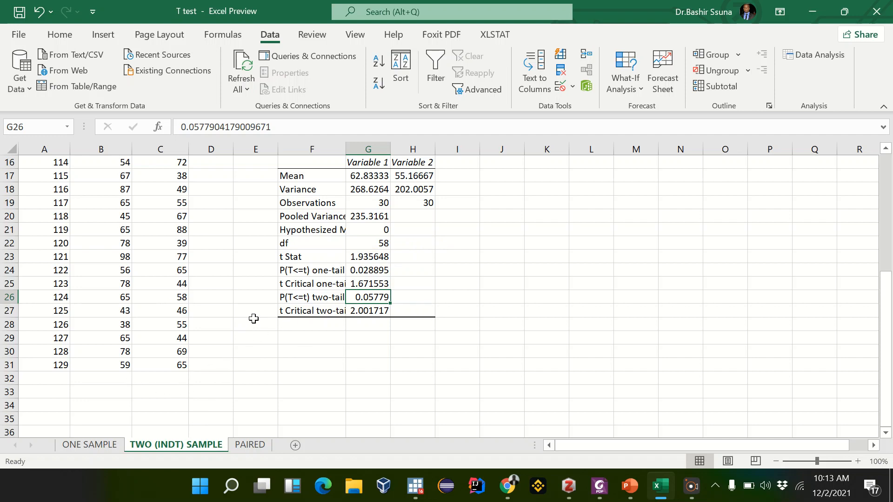
Step: Compare the two group means in G17 and H17 and relate them to the two-tail p-value in G26
{"action": "left_click", "coordinate": [376, 174]}
{"action": "left_click", "coordinate": [412, 177]}
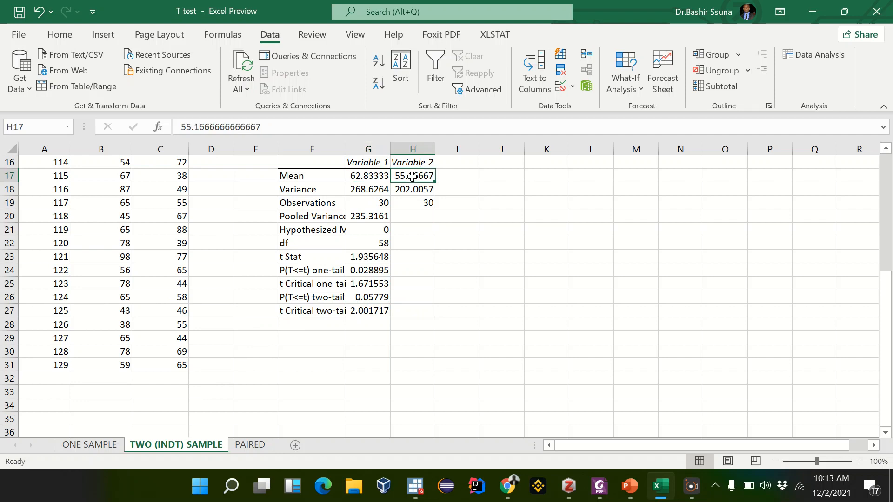
{"action": "left_click", "coordinate": [377, 181]}
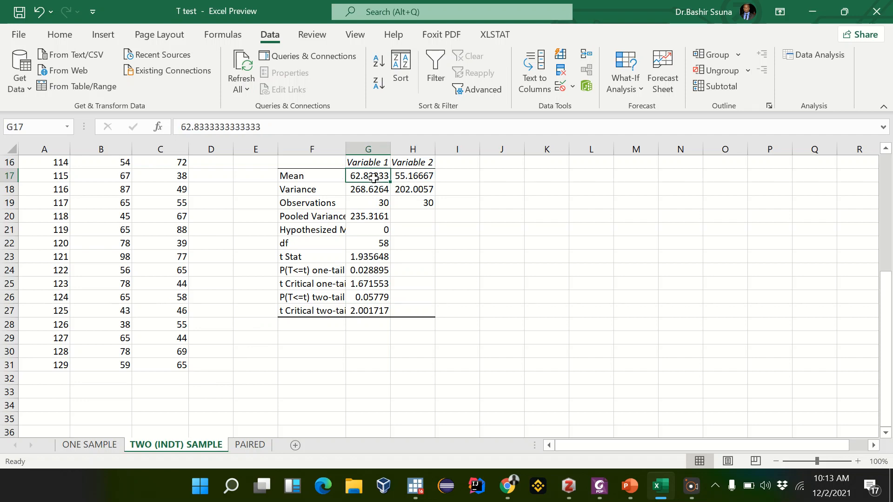
{"action": "left_click", "coordinate": [416, 184]}
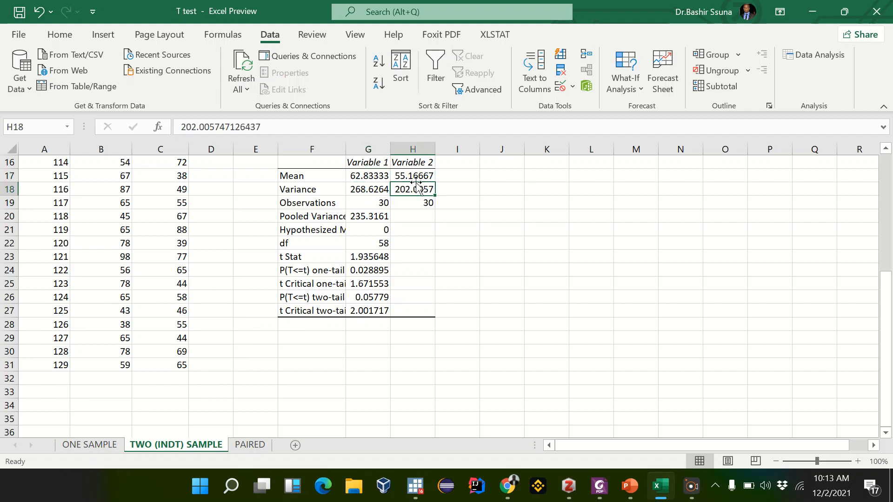
{"action": "left_click", "coordinate": [408, 174]}
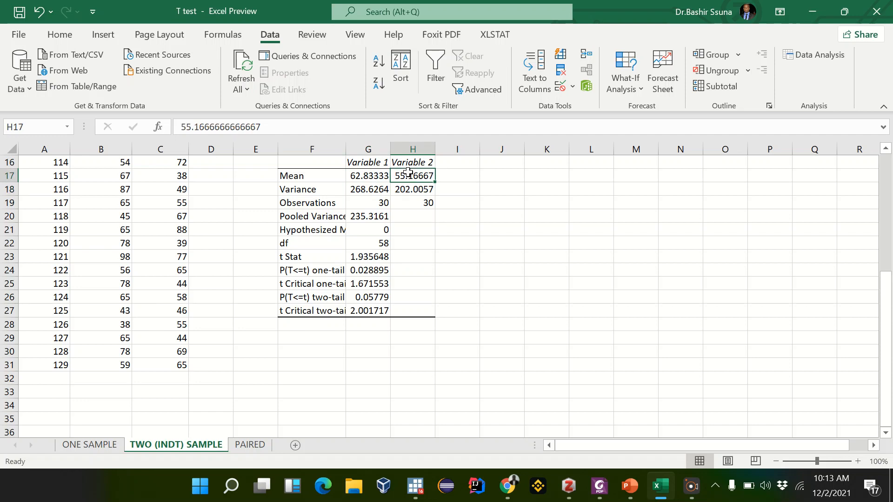
{"action": "left_click", "coordinate": [358, 299]}
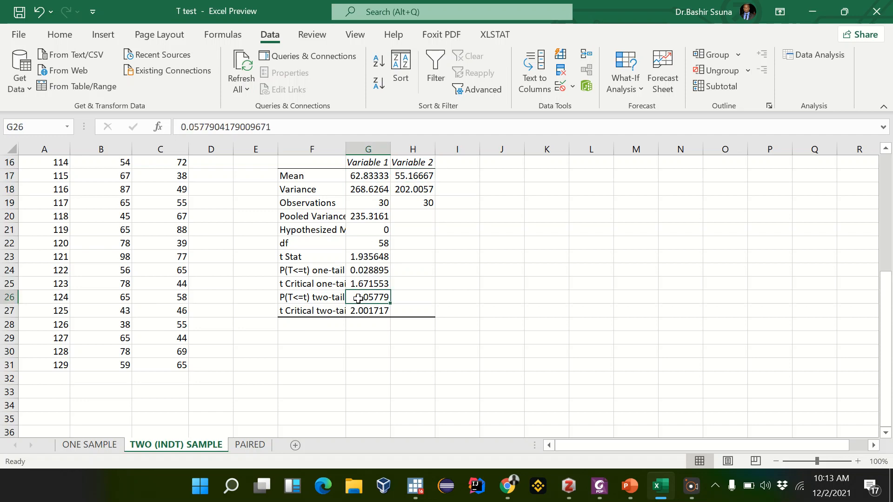
Step: Clear the equal-variances t-test output from E14:J29, including its leftover border lines
{"action": "scroll", "coordinate": [359, 298], "scroll_direction": "up", "scroll_amount": 2}
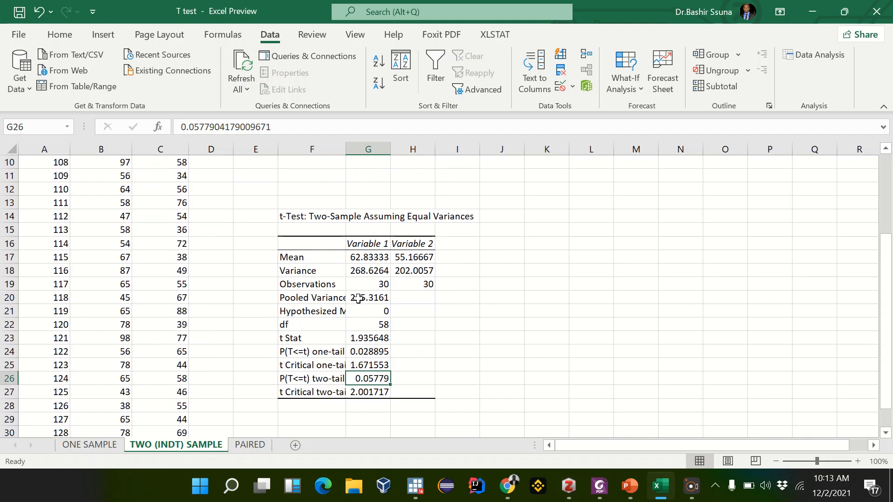
{"action": "mouse_move", "coordinate": [263, 216]}
{"action": "left_mouse_down"}
{"action": "mouse_move", "coordinate": [482, 418]}
{"action": "mouse_move", "coordinate": [491, 416]}
{"action": "left_mouse_up"}
{"action": "key", "text": "Delete"}
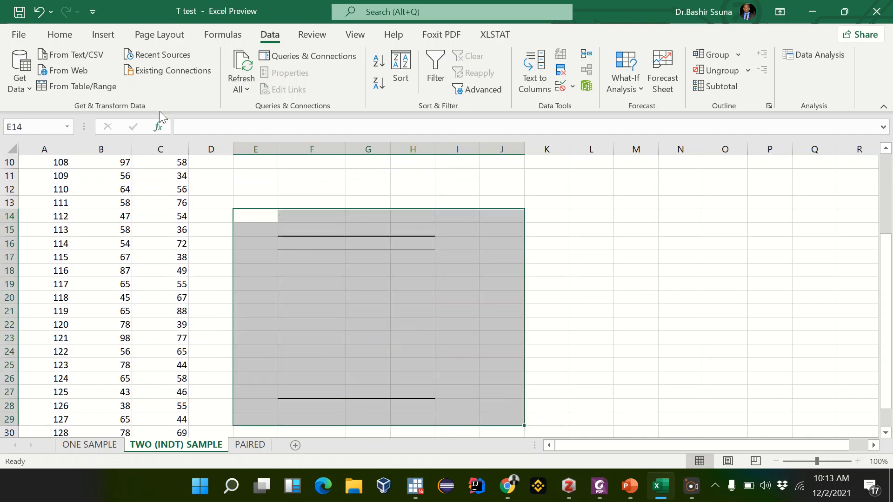
{"action": "left_click", "coordinate": [60, 34]}
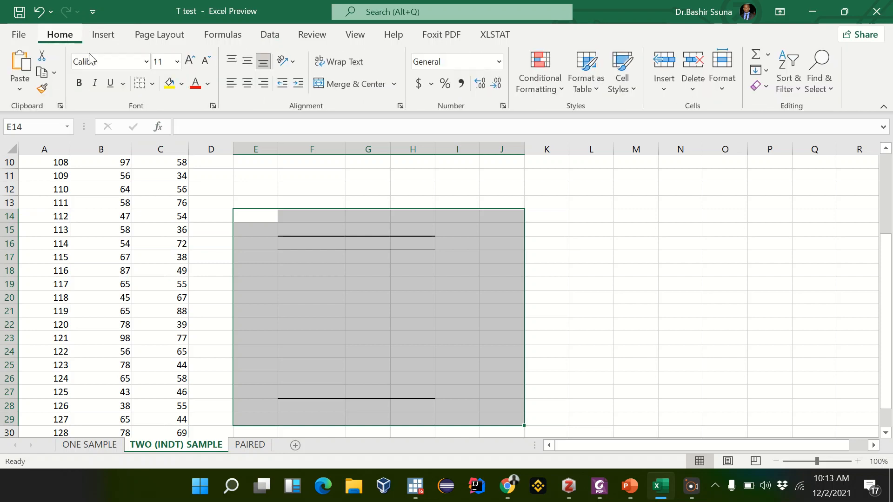
{"action": "left_click", "coordinate": [139, 89]}
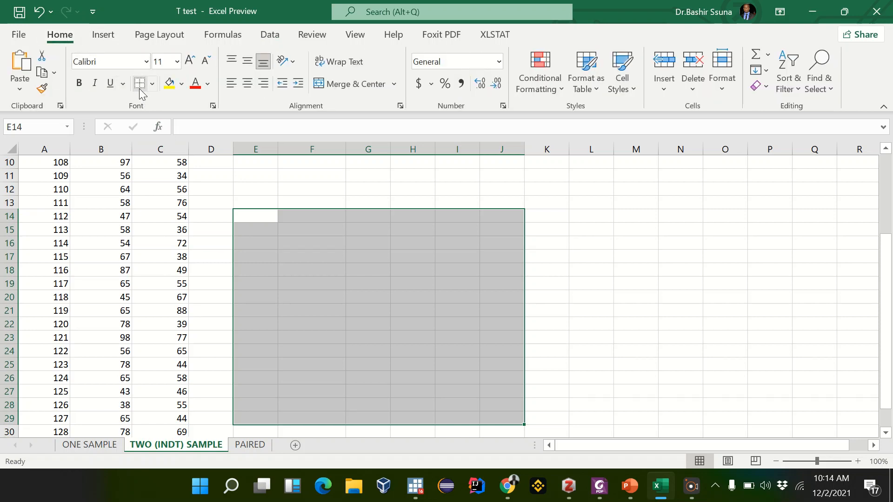
{"action": "left_click", "coordinate": [617, 254]}
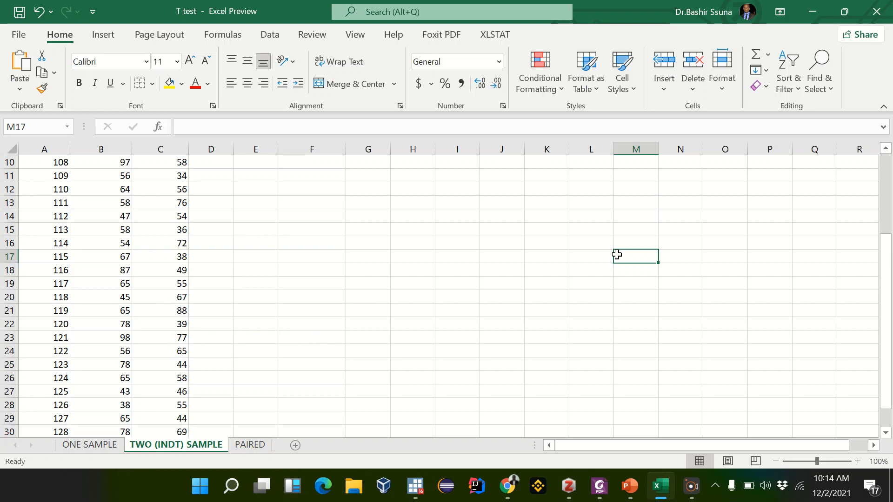
{"action": "scroll", "coordinate": [617, 254], "scroll_direction": "up", "scroll_amount": 3}
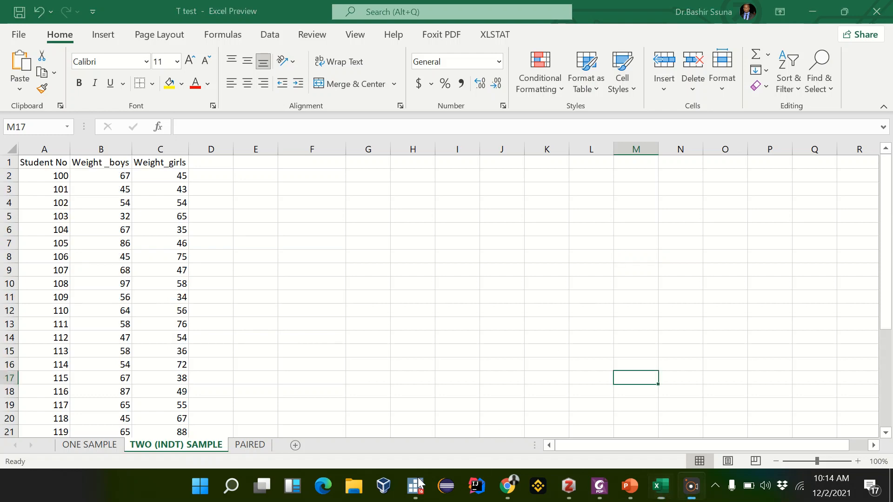
Step: Switch to Stata and import the ONE SAMPLE worksheet from D:\Business\Mak epistat\T test.xlsx, using the first row as variable names
{"action": "left_click", "coordinate": [418, 485]}
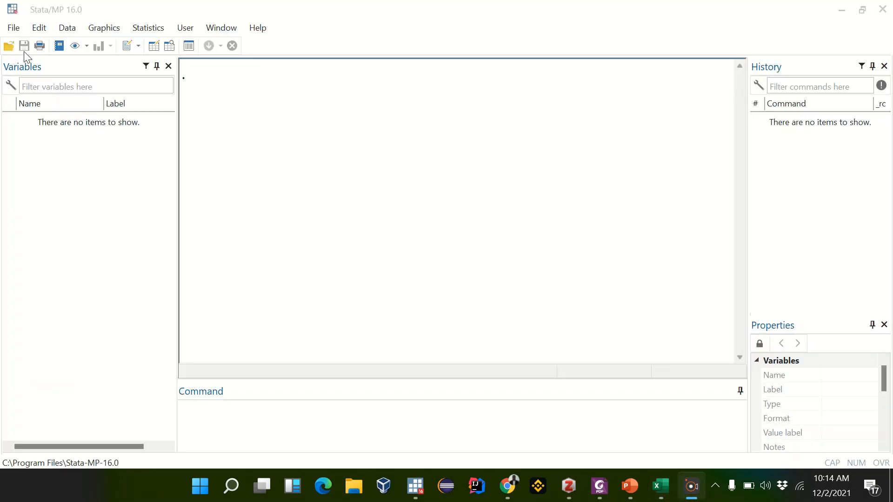
{"action": "left_click", "coordinate": [16, 31]}
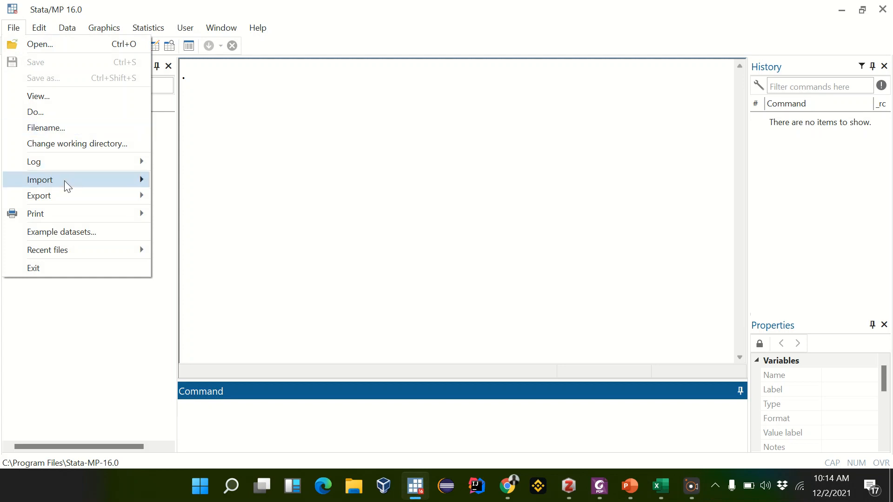
{"action": "mouse_move", "coordinate": [74, 180]}
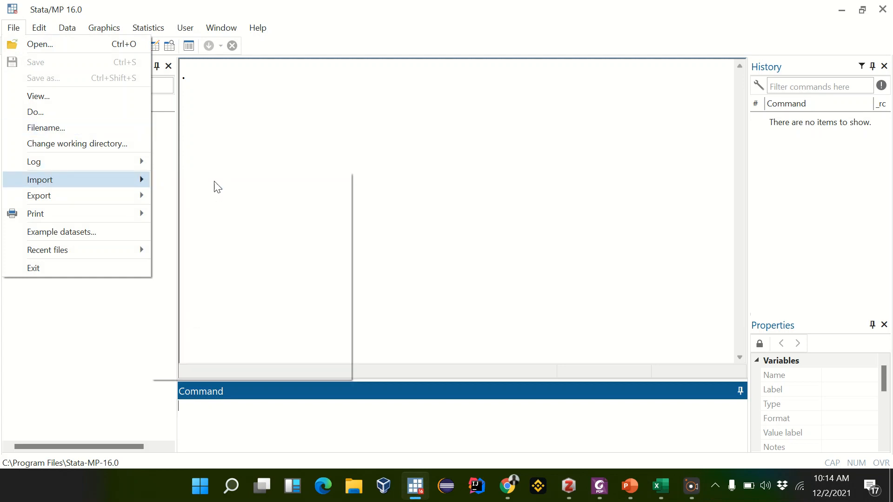
{"action": "left_click", "coordinate": [215, 181]}
{"action": "left_click", "coordinate": [575, 181]}
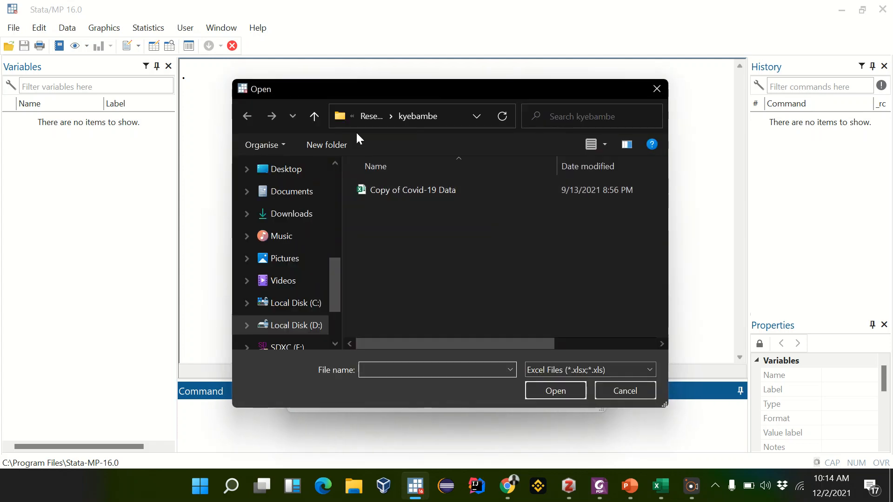
{"action": "left_click", "coordinate": [295, 328]}
{"action": "double_click", "coordinate": [381, 214]}
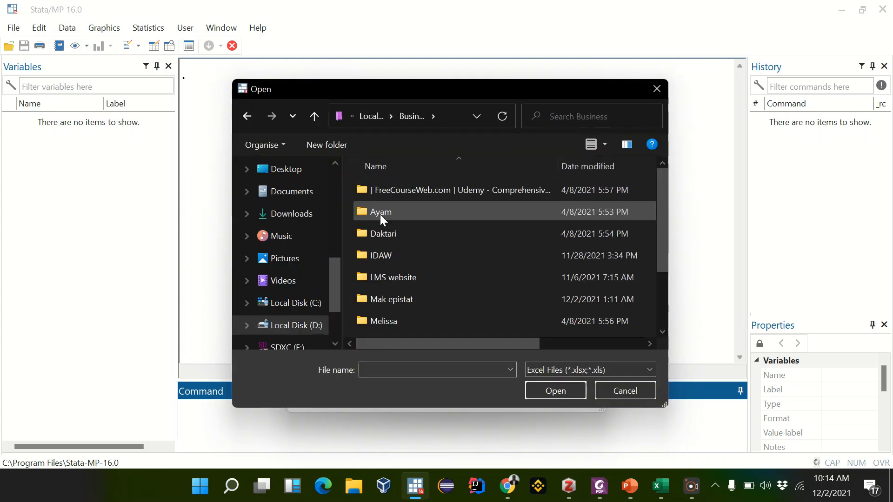
{"action": "double_click", "coordinate": [387, 296]}
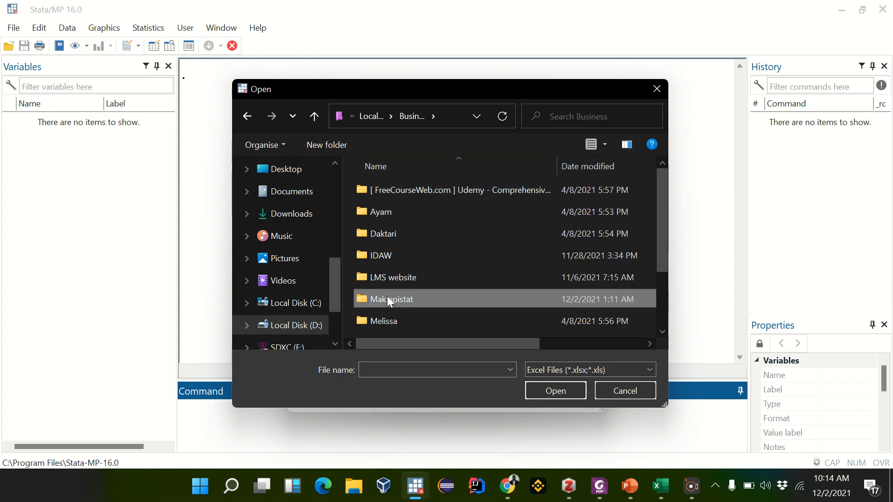
{"action": "left_click", "coordinate": [384, 254]}
{"action": "double_click", "coordinate": [383, 254]}
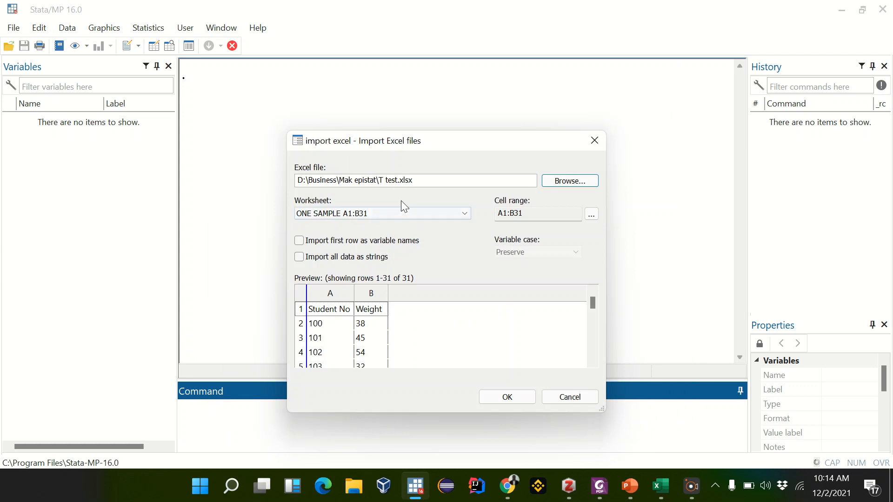
{"action": "left_click", "coordinate": [340, 245]}
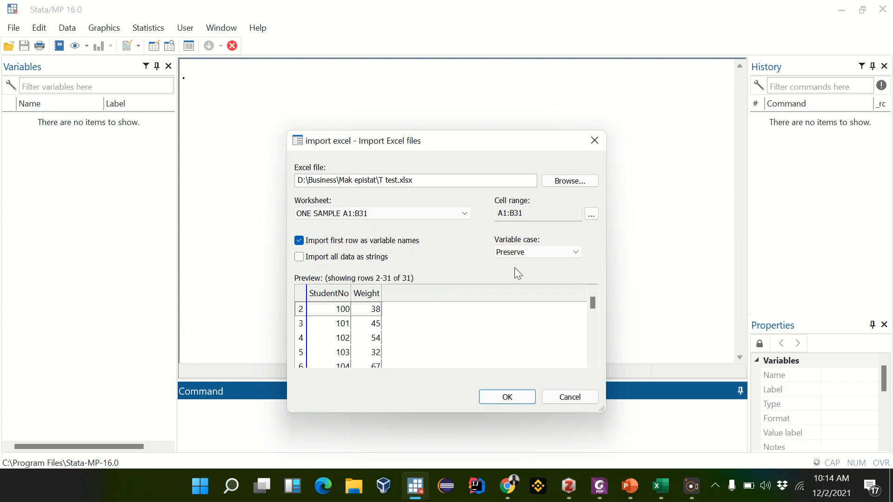
{"action": "left_click", "coordinate": [502, 397]}
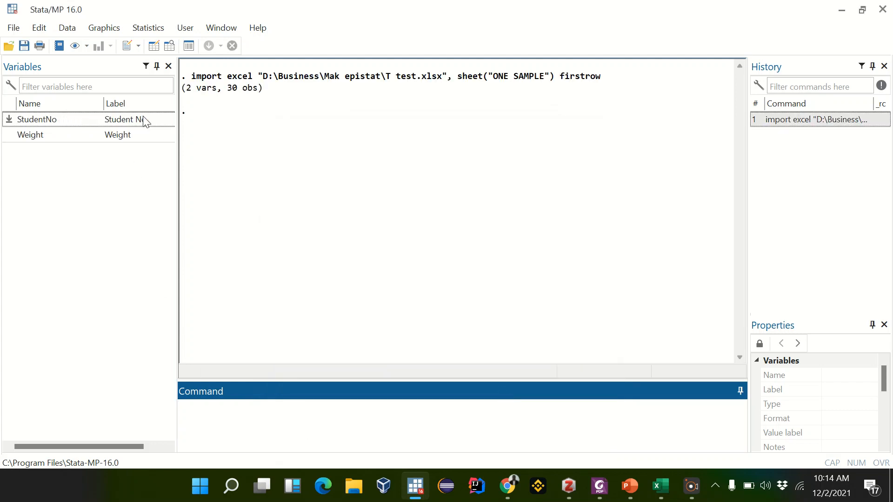
Step: Browse the imported StudentNo and Weight data with the bro command and close the data viewer
{"action": "left_click", "coordinate": [208, 413]}
{"action": "type", "text": "bro"}
{"action": "key", "text": "Return"}
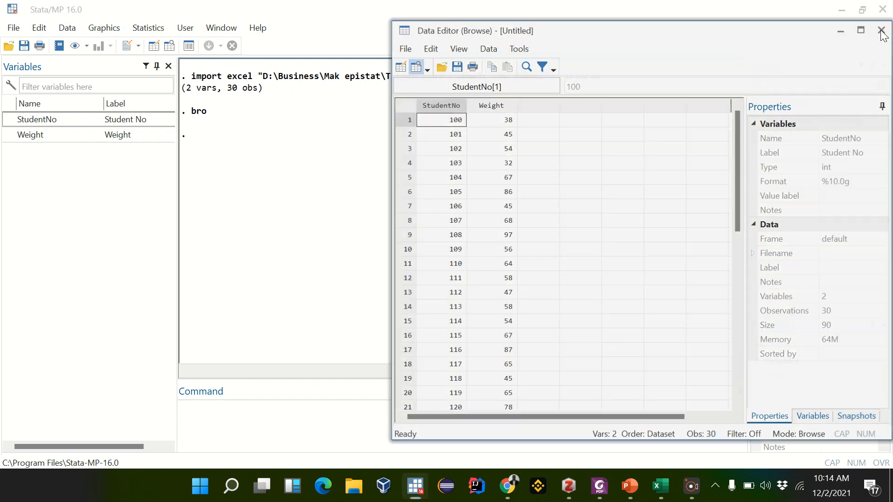
{"action": "left_click", "coordinate": [883, 29]}
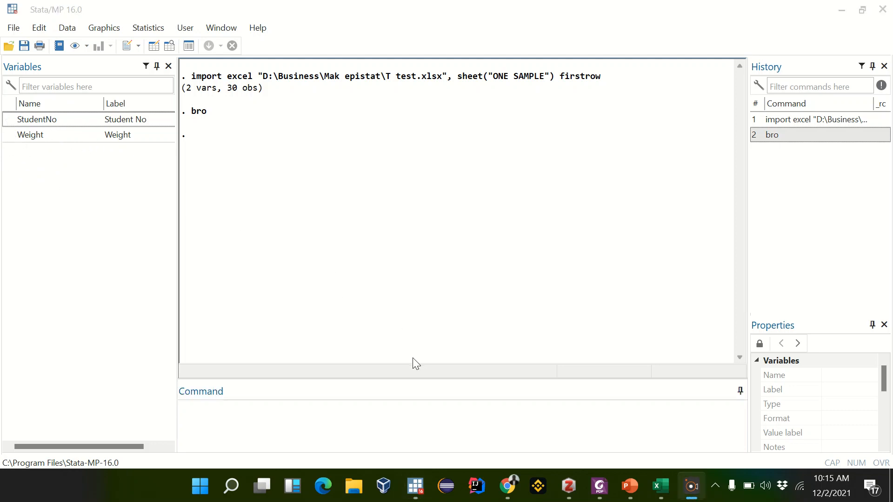
{"action": "left_click", "coordinate": [156, 29]}
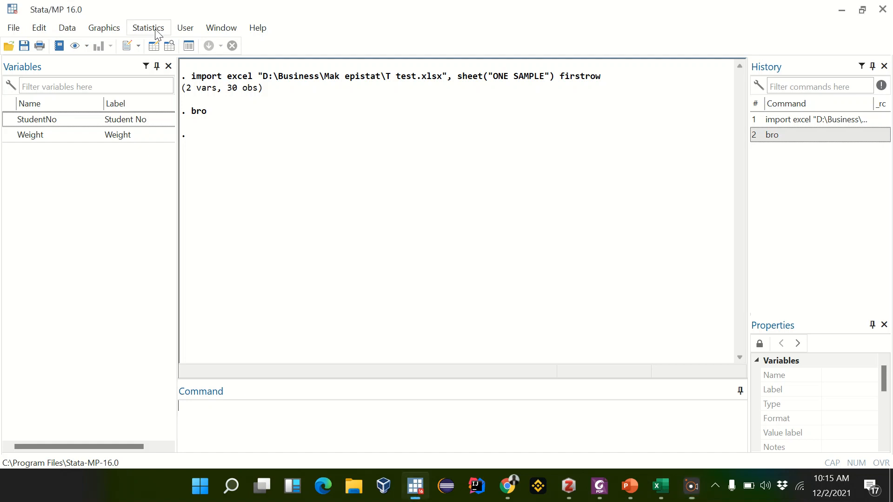
{"action": "left_click", "coordinate": [155, 29]}
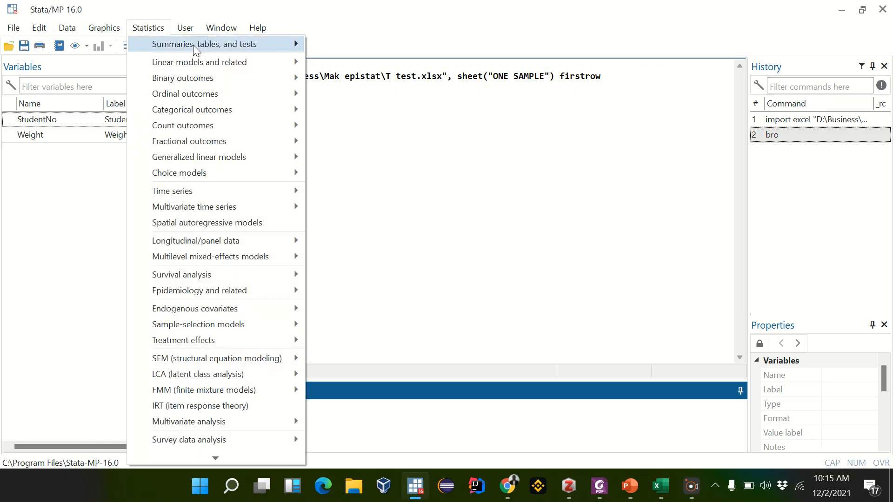
{"action": "mouse_move", "coordinate": [248, 43]}
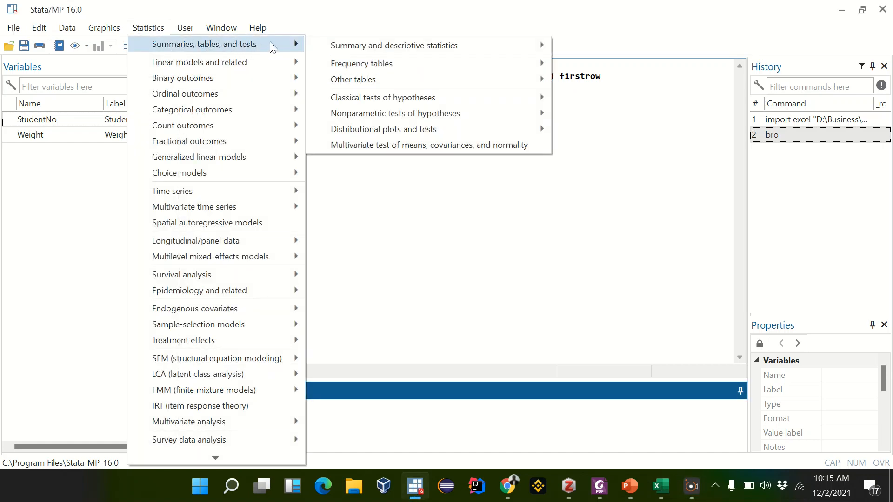
{"action": "mouse_move", "coordinate": [419, 86]}
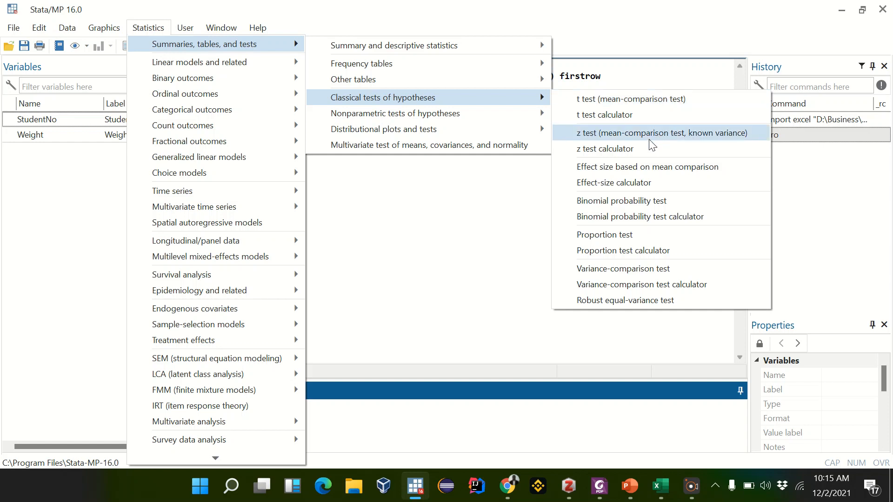
{"action": "left_click", "coordinate": [630, 109]}
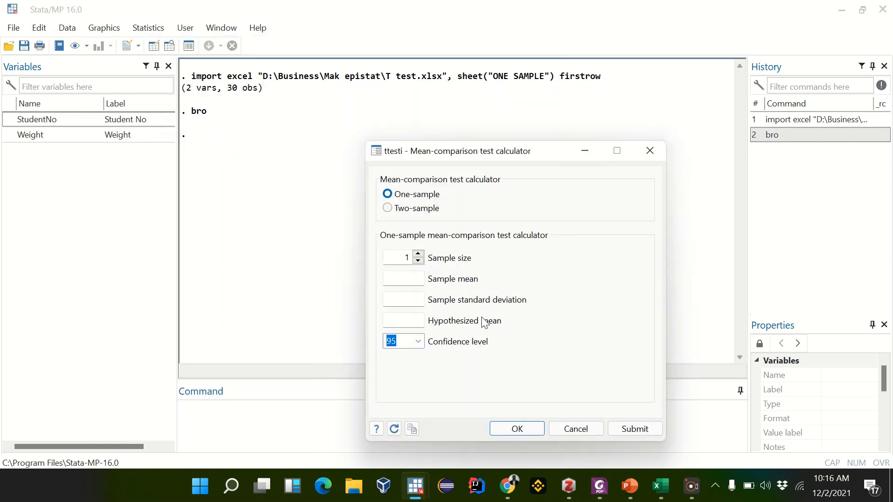
{"action": "left_click_drag", "start_coordinate": [509, 150], "coordinate": [319, 77]}
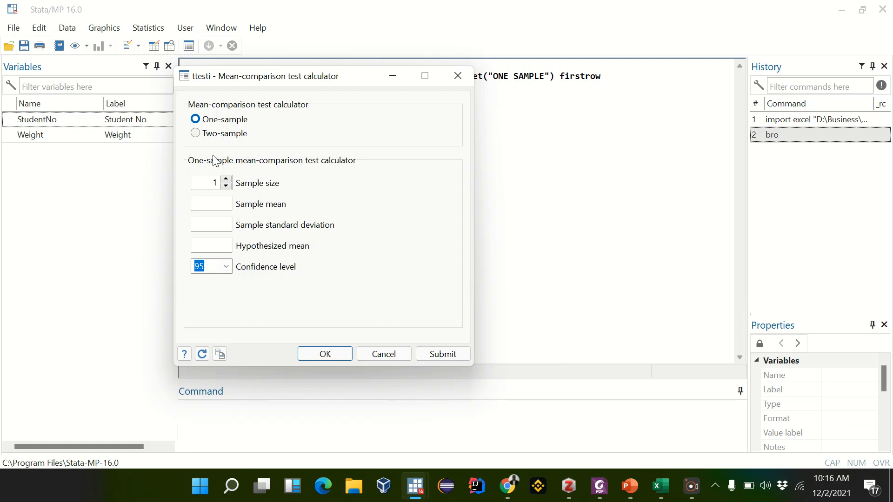
{"action": "left_click", "coordinate": [449, 77]}
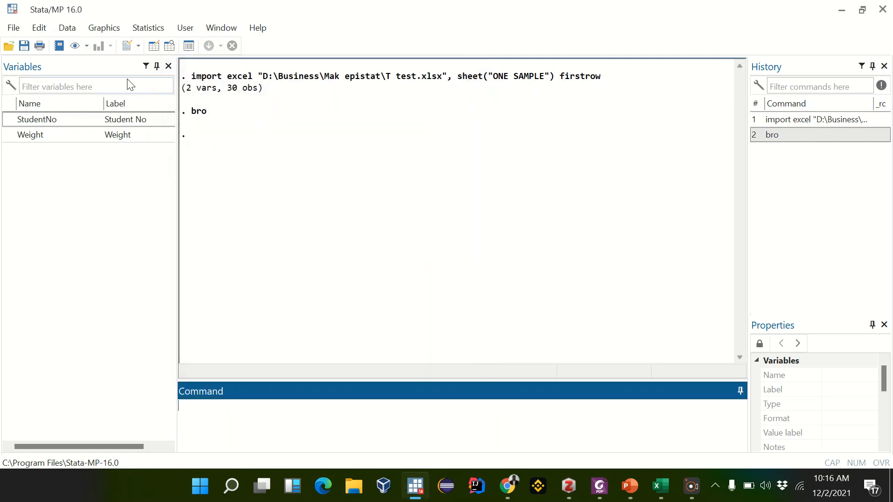
Step: Run a one-sample t test on Weight against a hypothesized mean of 75 at the 95% confidence level
{"action": "left_click", "coordinate": [148, 29]}
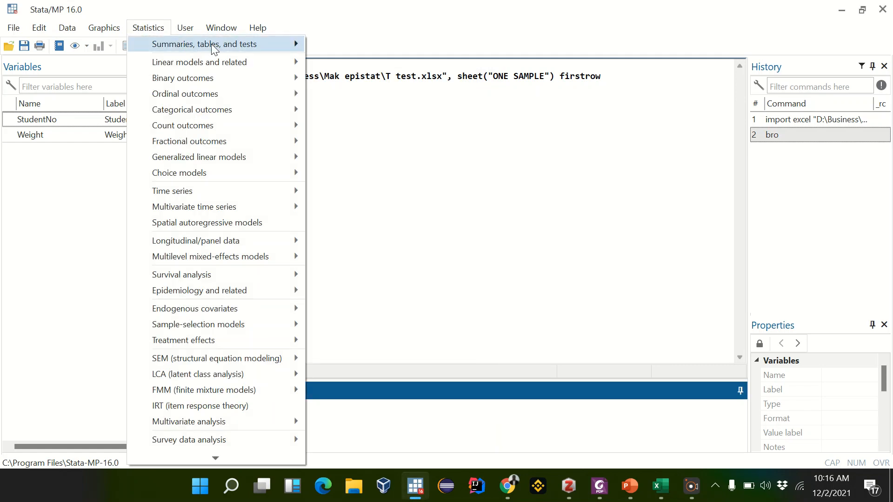
{"action": "mouse_move", "coordinate": [211, 44]}
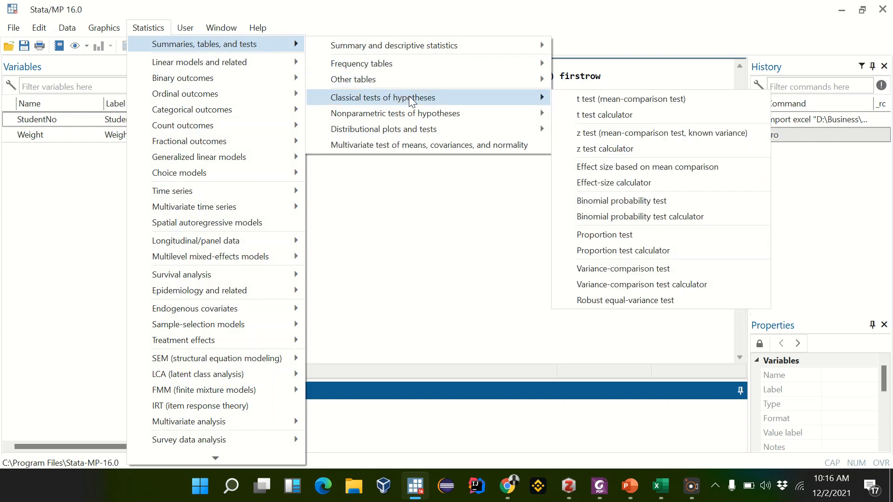
{"action": "left_click", "coordinate": [607, 99]}
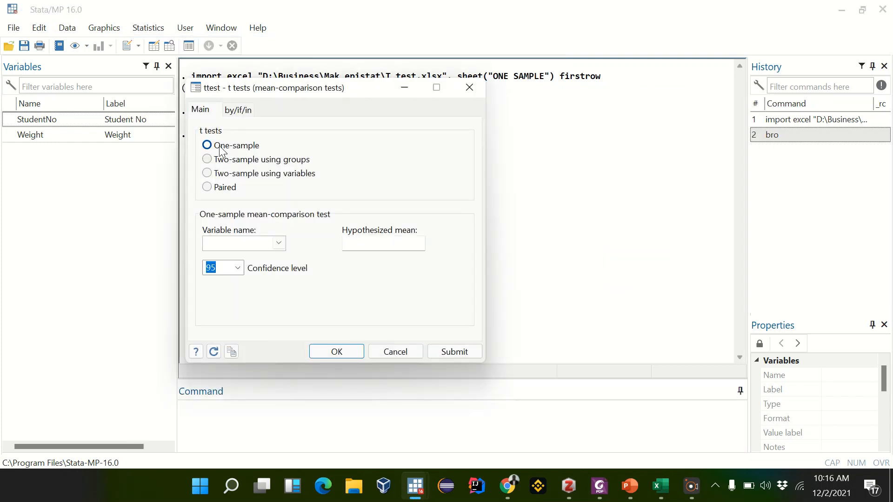
{"action": "left_click", "coordinate": [279, 243]}
{"action": "left_click", "coordinate": [224, 270]}
{"action": "left_click", "coordinate": [227, 268]}
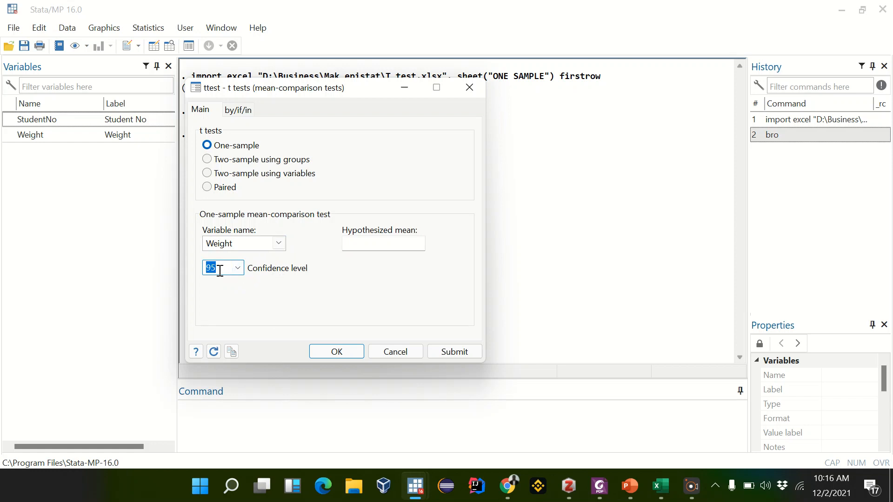
{"action": "left_click", "coordinate": [374, 242]}
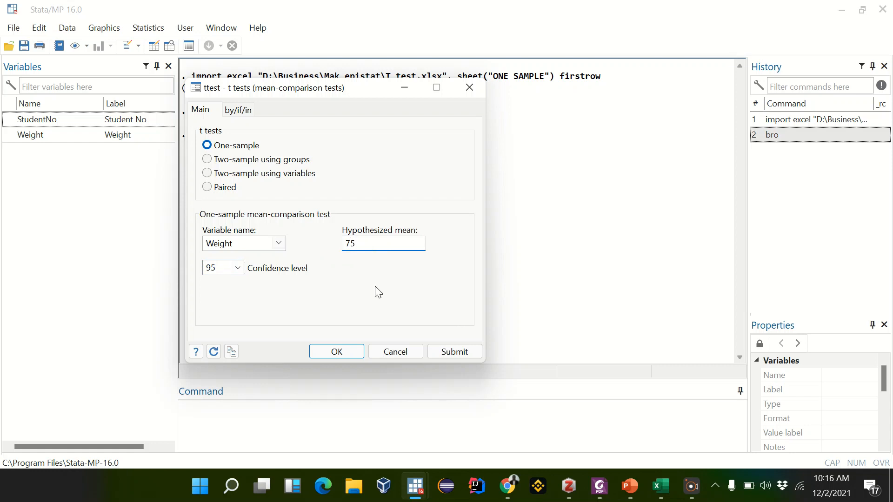
{"action": "left_click", "coordinate": [350, 350]}
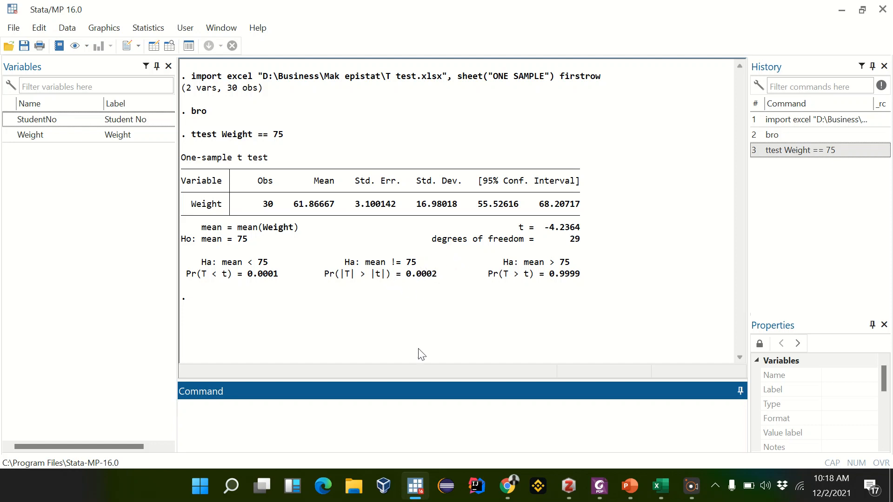
Step: Remove the one-sample dataset from memory with the clear command
{"action": "key", "text": "F10"}
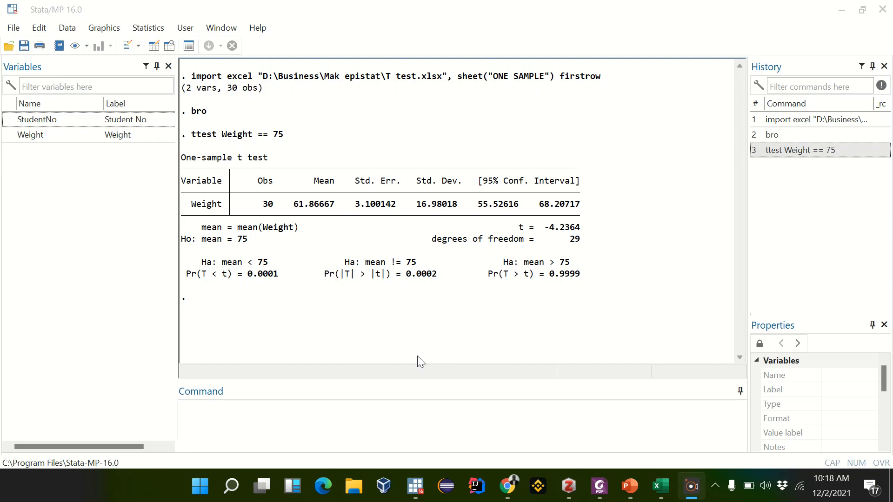
{"action": "left_click", "coordinate": [248, 426]}
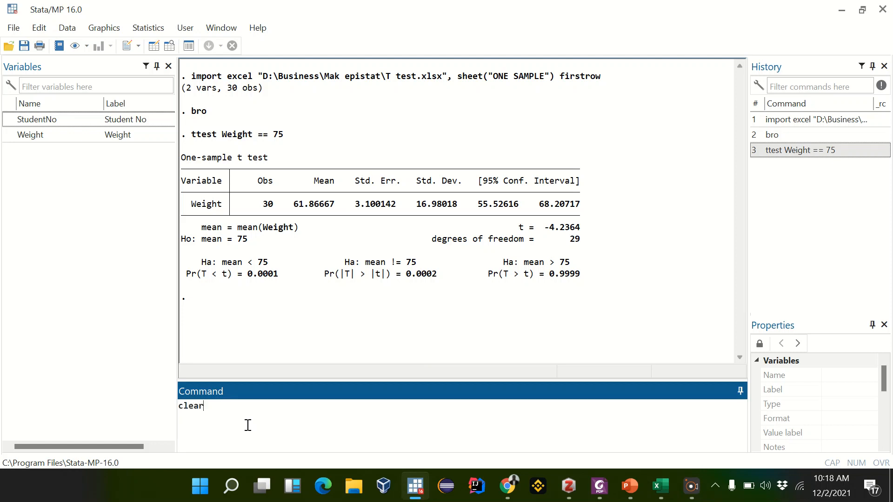
{"action": "key", "text": "Return"}
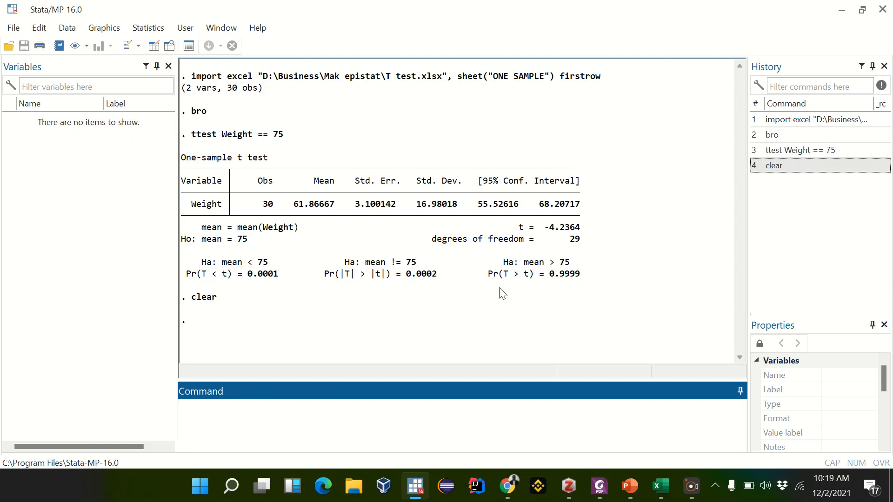
{"action": "left_click", "coordinate": [823, 119]}
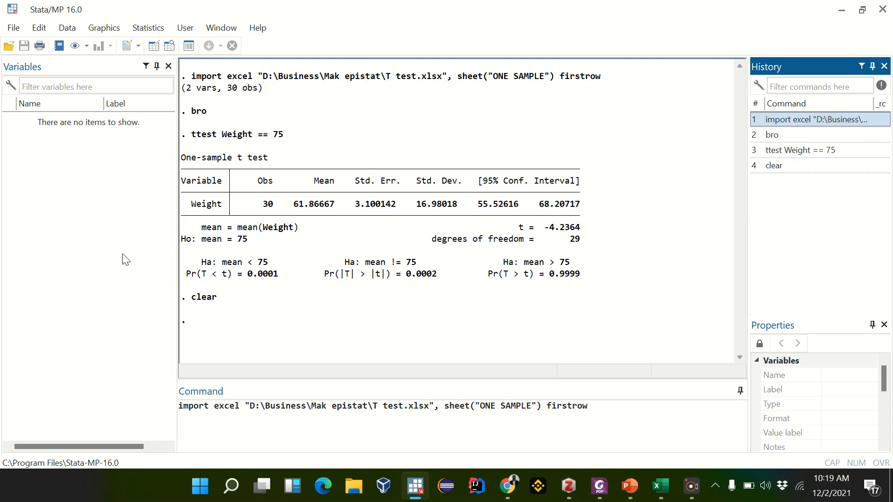
{"action": "left_click", "coordinate": [623, 413]}
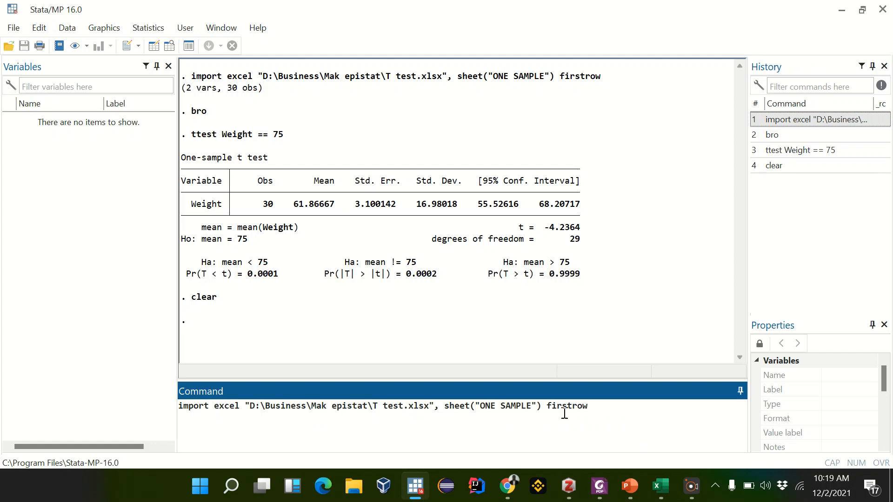
{"action": "left_click_drag", "start_coordinate": [614, 409], "coordinate": [169, 405]}
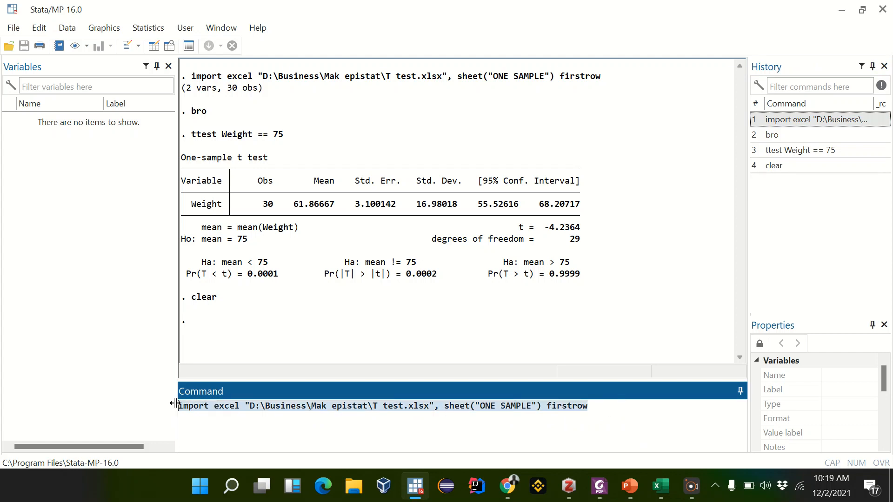
{"action": "key", "text": "BackSpace"}
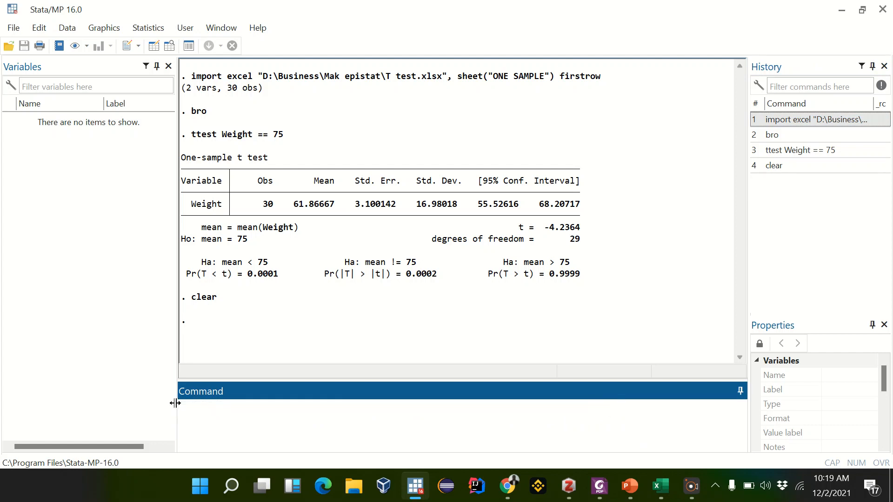
Step: Import the TWO (INDT) SAMPLE worksheet from D:\Business\Mak epistat\T test.xlsx, using the first row as variable names
{"action": "left_click", "coordinate": [13, 28]}
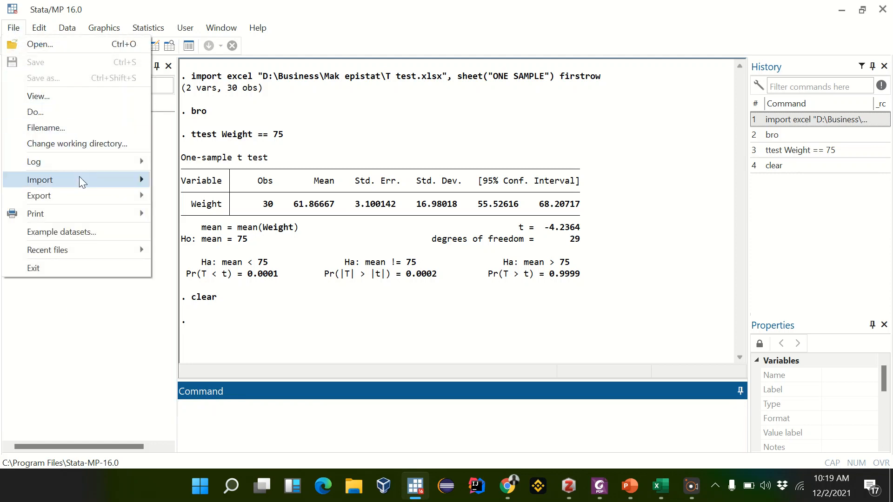
{"action": "mouse_move", "coordinate": [79, 179]}
{"action": "left_click", "coordinate": [227, 182]}
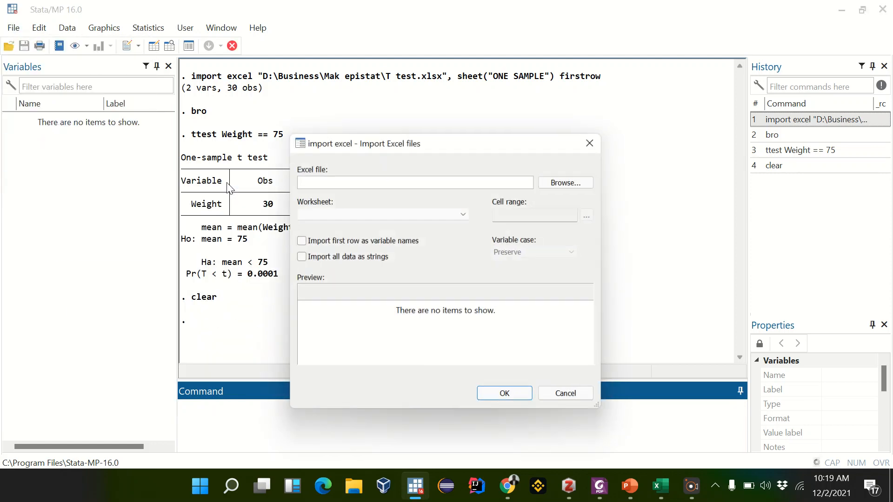
{"action": "left_click", "coordinate": [561, 181]}
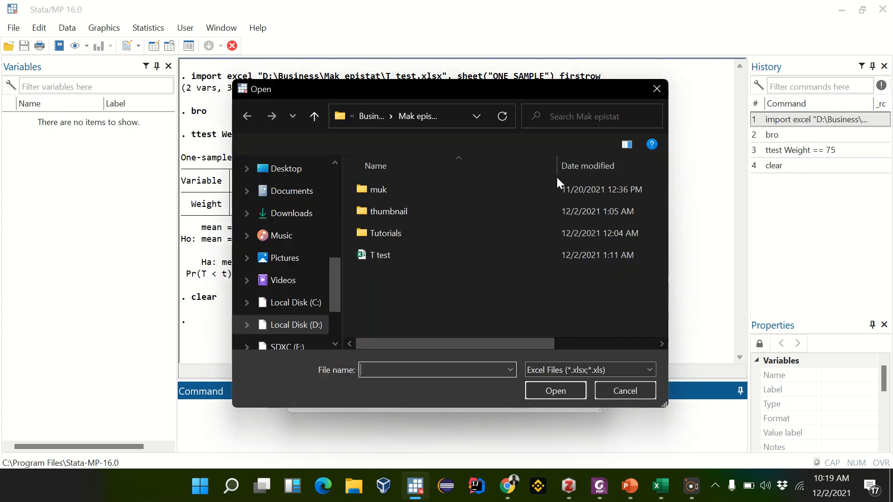
{"action": "left_click", "coordinate": [408, 260]}
{"action": "double_click", "coordinate": [408, 257]}
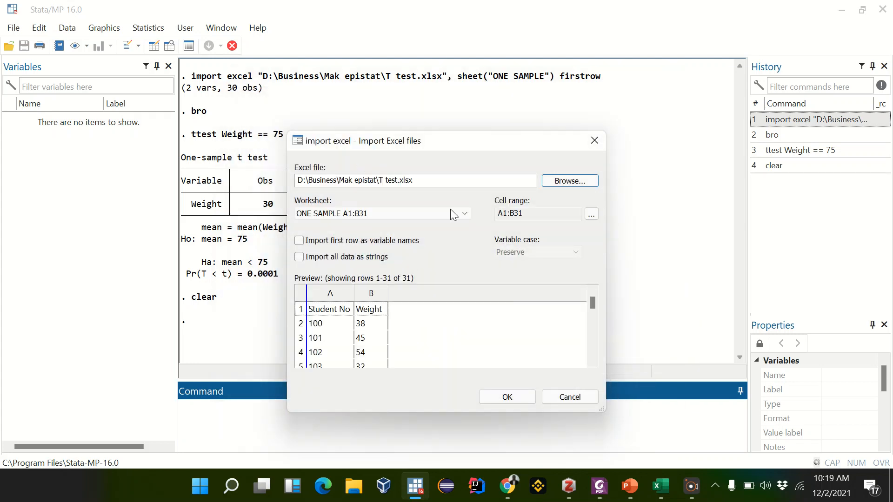
{"action": "left_click", "coordinate": [434, 214]}
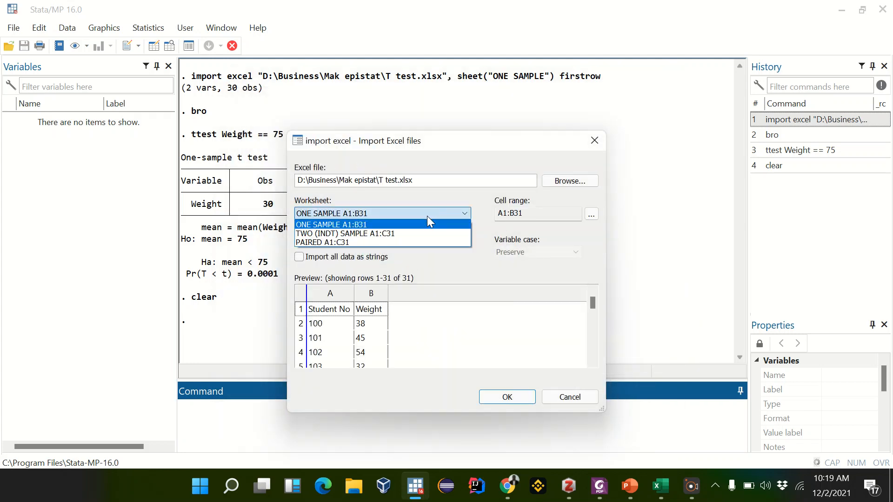
{"action": "left_click", "coordinate": [388, 234]}
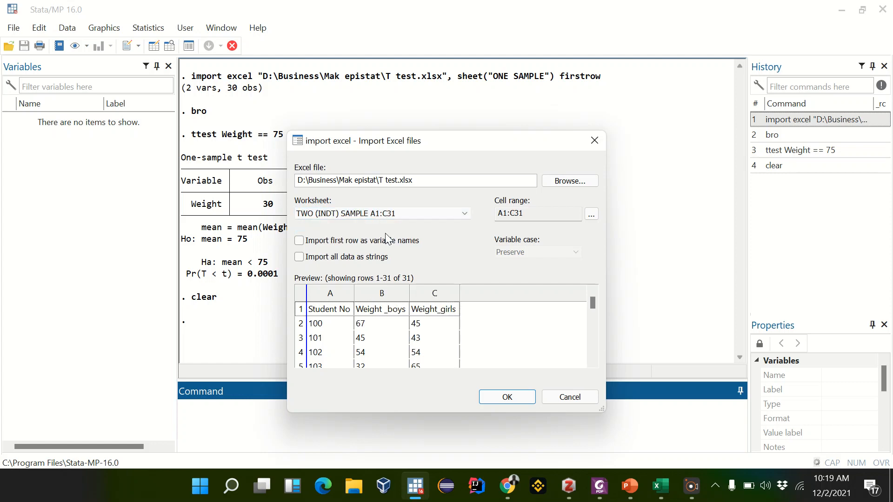
{"action": "left_click", "coordinate": [333, 245]}
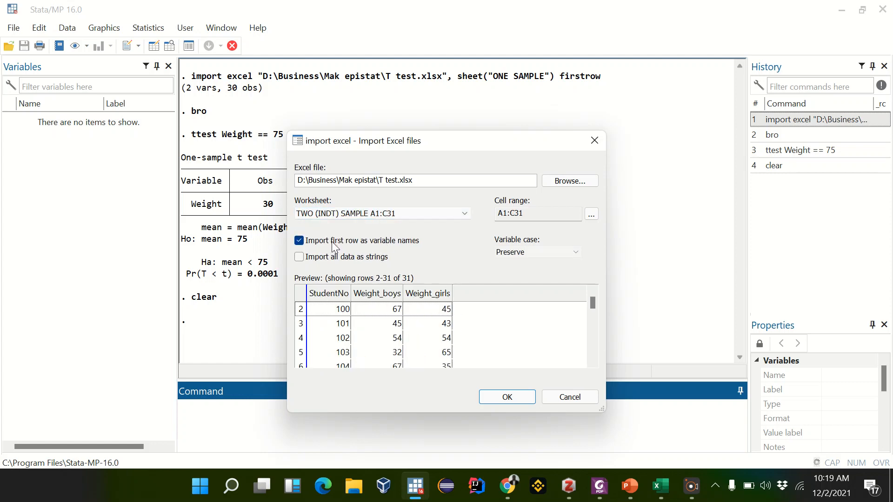
{"action": "left_click", "coordinate": [504, 403]}
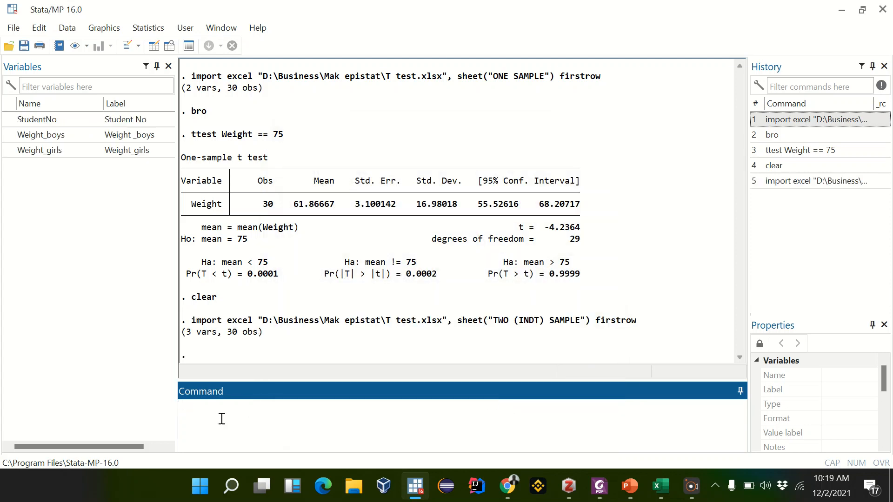
Step: Browse the imported Weight_boys and Weight_girls data with the bro command and close the data viewer
{"action": "type", "text": "bro"}
{"action": "key", "text": "Return"}
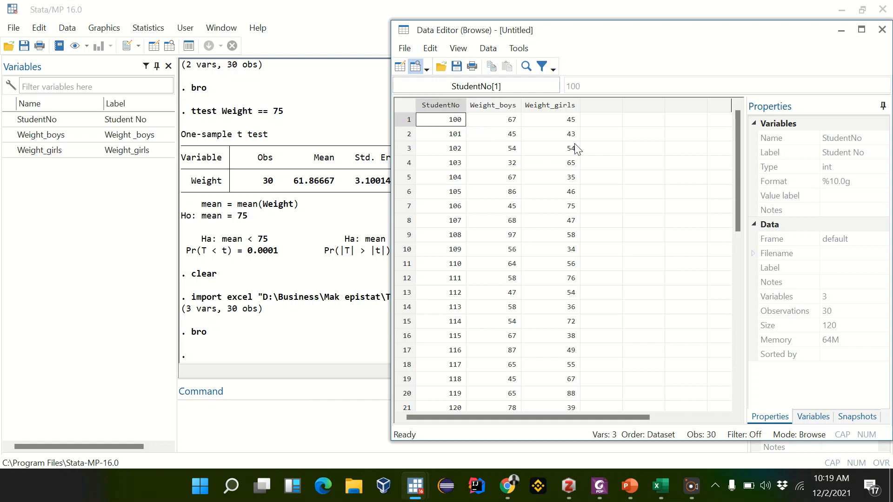
{"action": "scroll", "coordinate": [515, 205], "scroll_direction": "down", "scroll_amount": 2}
{"action": "scroll", "coordinate": [514, 199], "scroll_direction": "down", "scroll_amount": 8}
{"action": "left_click", "coordinate": [514, 200]}
{"action": "scroll", "coordinate": [514, 199], "scroll_direction": "up", "scroll_amount": 7}
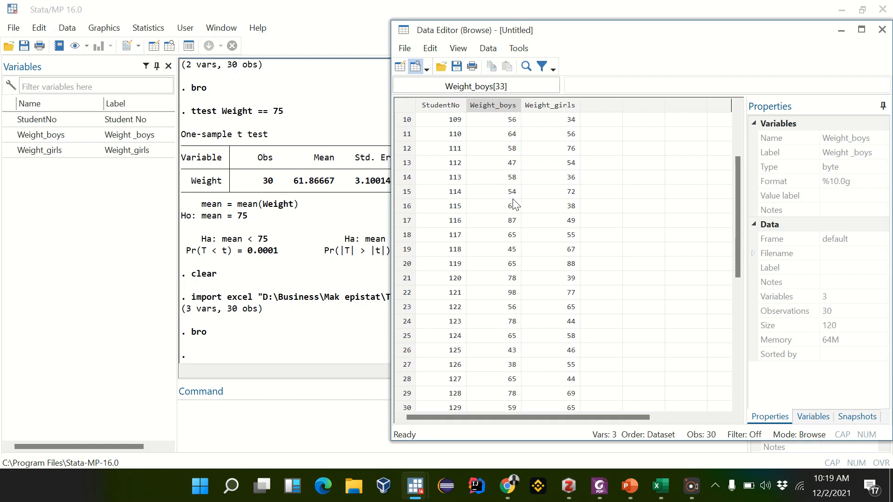
{"action": "scroll", "coordinate": [515, 205], "scroll_direction": "up", "scroll_amount": 3}
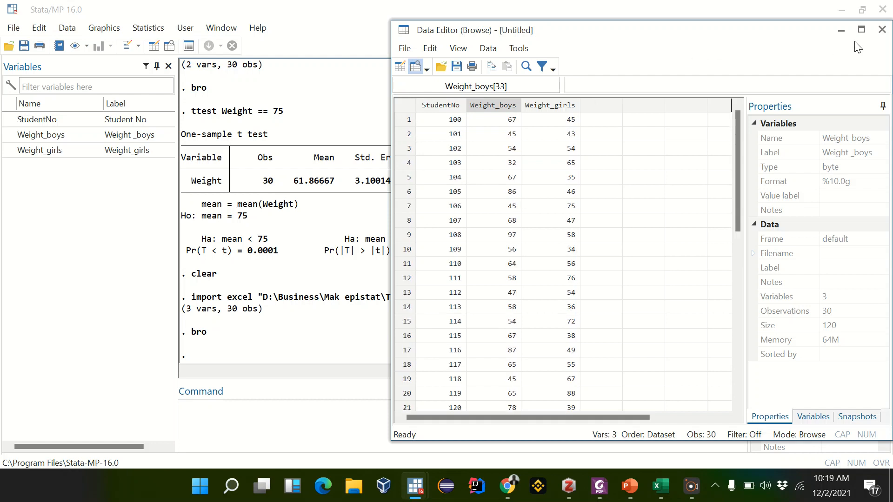
{"action": "left_click", "coordinate": [882, 29]}
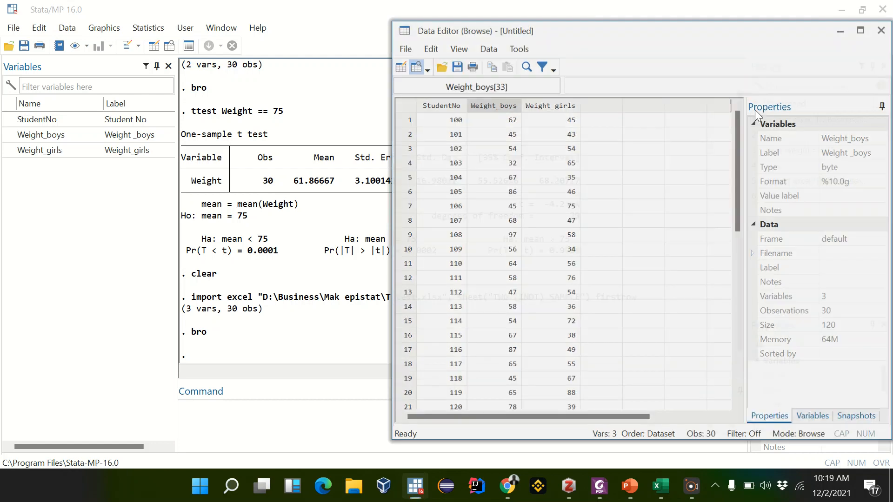
Step: Open the mean-comparison t test dialog and set the test type to Two-sample using groups
{"action": "left_click", "coordinate": [149, 29]}
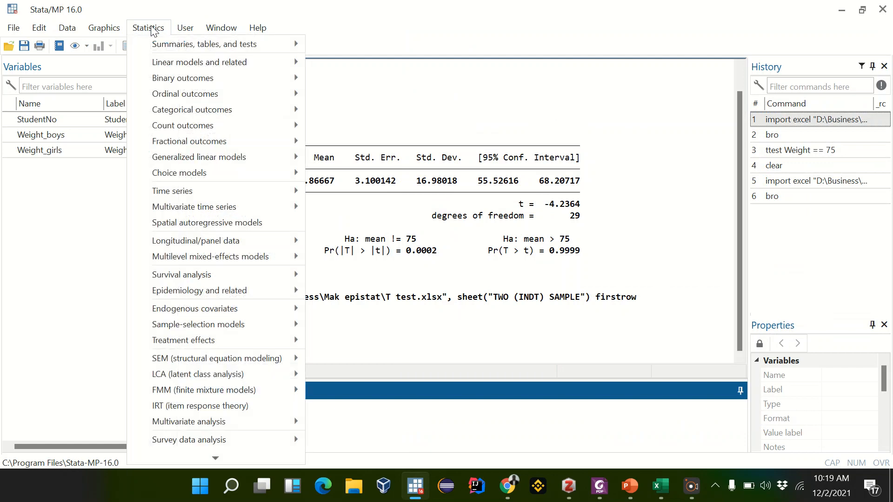
{"action": "mouse_move", "coordinate": [246, 49]}
{"action": "mouse_move", "coordinate": [420, 92]}
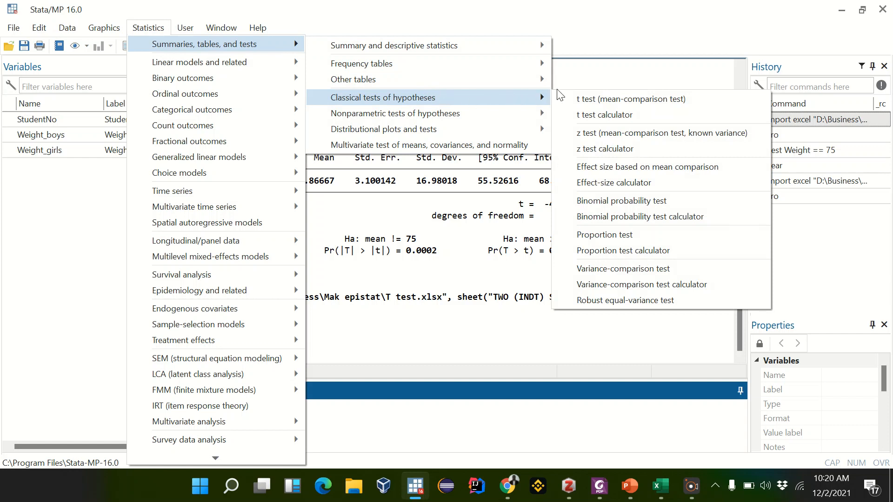
{"action": "left_click", "coordinate": [587, 102]}
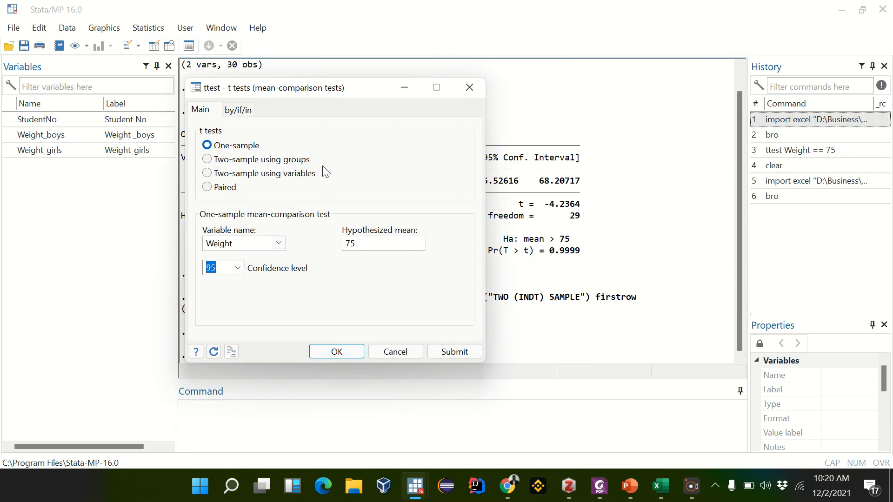
{"action": "left_click", "coordinate": [216, 174]}
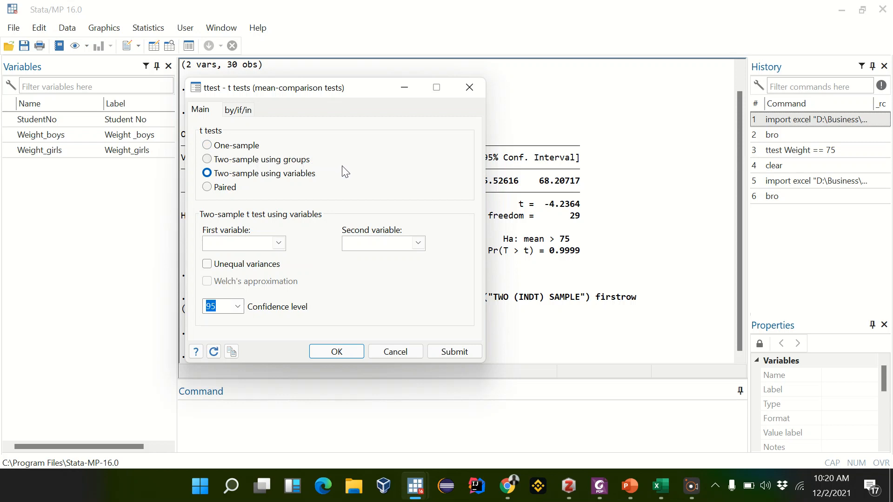
{"action": "left_click", "coordinate": [209, 160]}
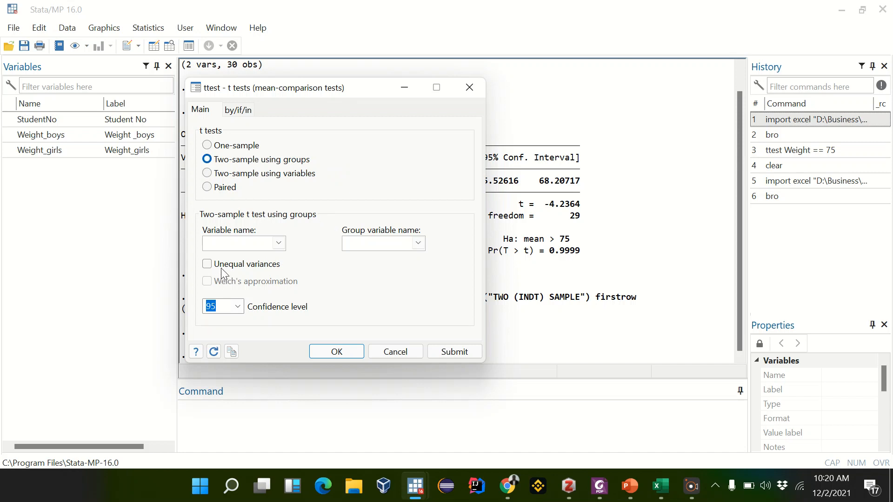
Step: Try to run the grouped two-sample t test on Weight_boys with Weight_girls as group variable, equal variances and 95% confidence
{"action": "left_click", "coordinate": [280, 244]}
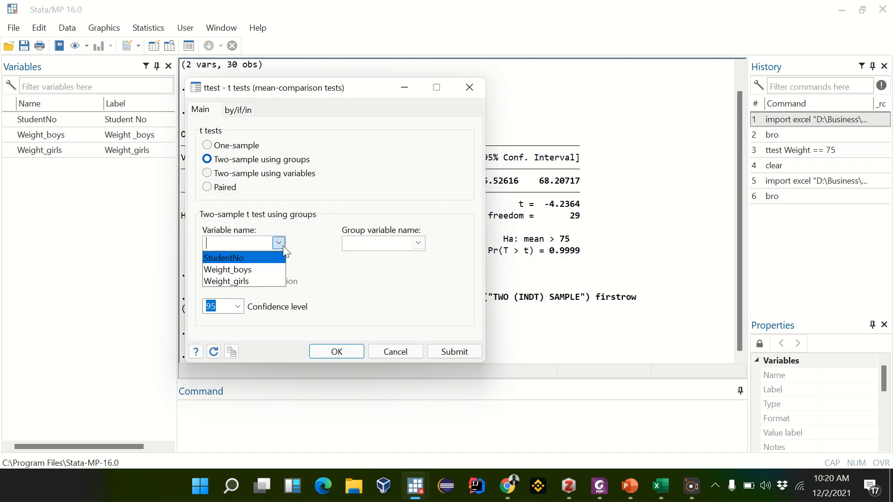
{"action": "left_click", "coordinate": [250, 274]}
{"action": "left_click", "coordinate": [419, 243]}
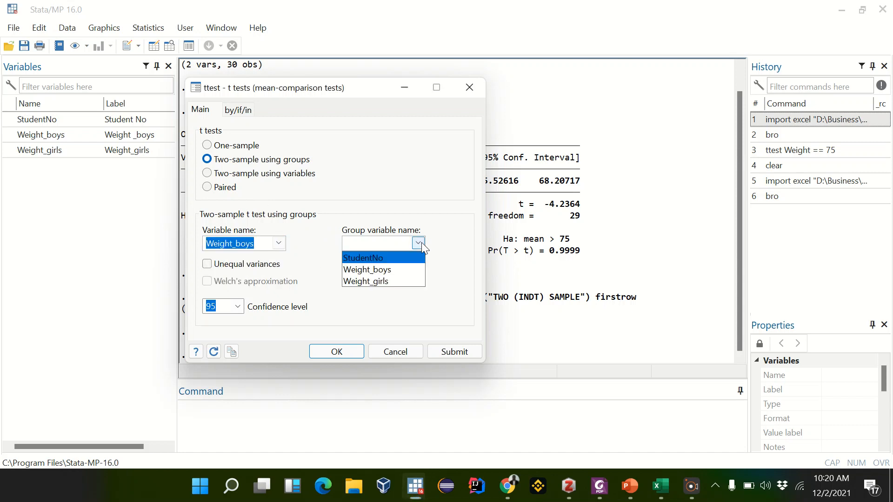
{"action": "left_click", "coordinate": [363, 281]}
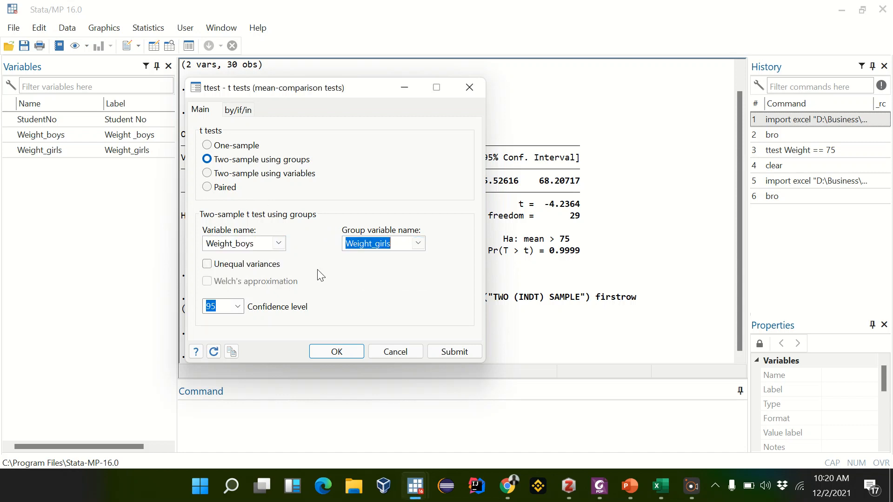
{"action": "left_click", "coordinate": [208, 265]}
{"action": "left_click", "coordinate": [208, 265]}
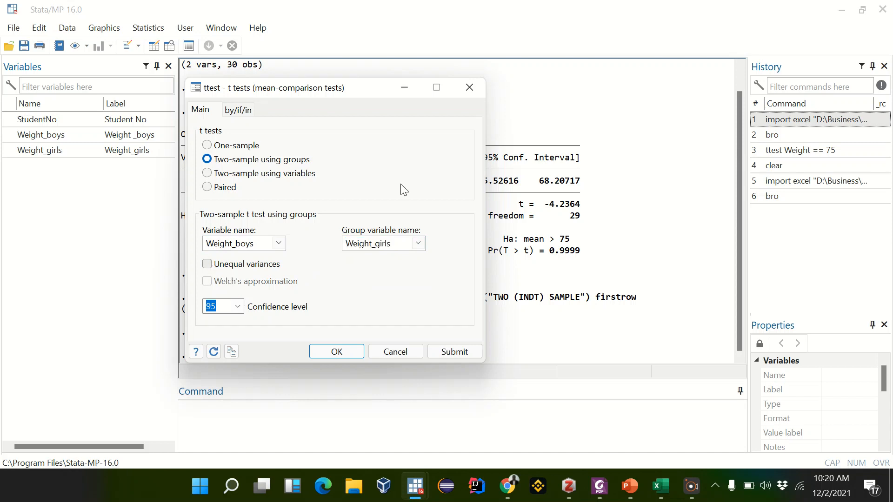
{"action": "left_click_drag", "start_coordinate": [327, 89], "coordinate": [247, 63]}
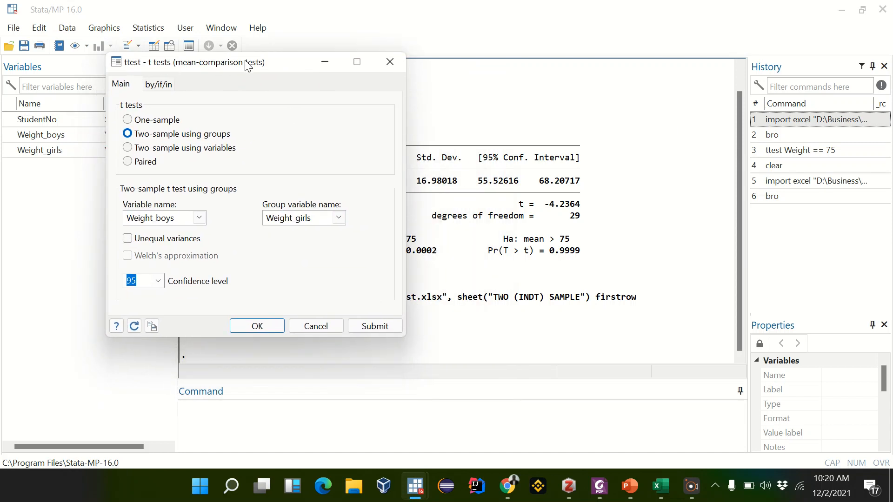
{"action": "left_click", "coordinate": [258, 326]}
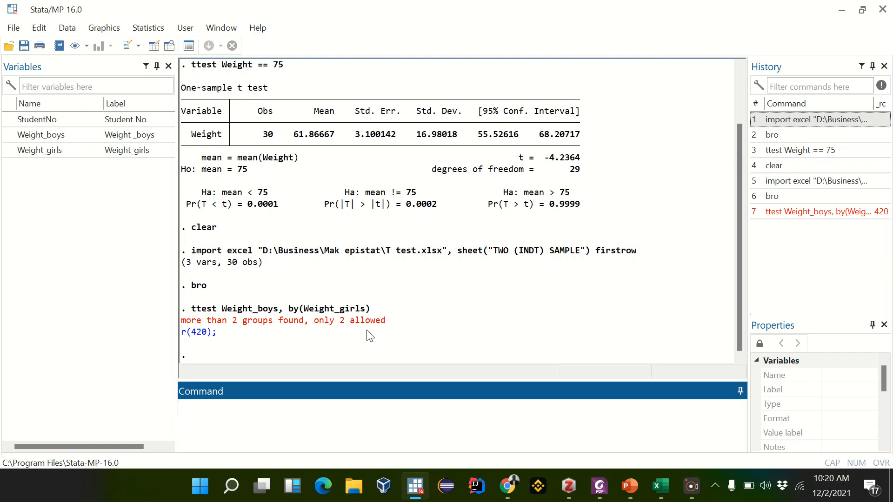
{"action": "left_click", "coordinate": [824, 213]}
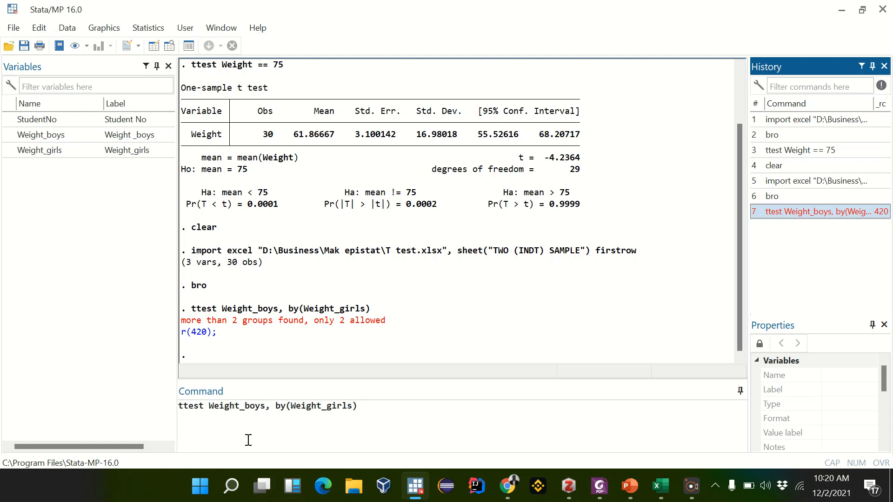
{"action": "left_click", "coordinate": [385, 413]}
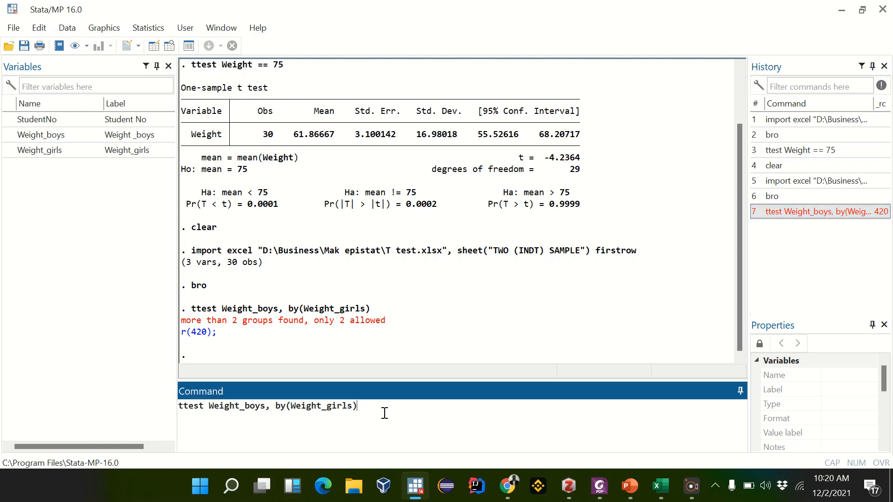
{"action": "left_click_drag", "start_coordinate": [384, 413], "coordinate": [158, 411]}
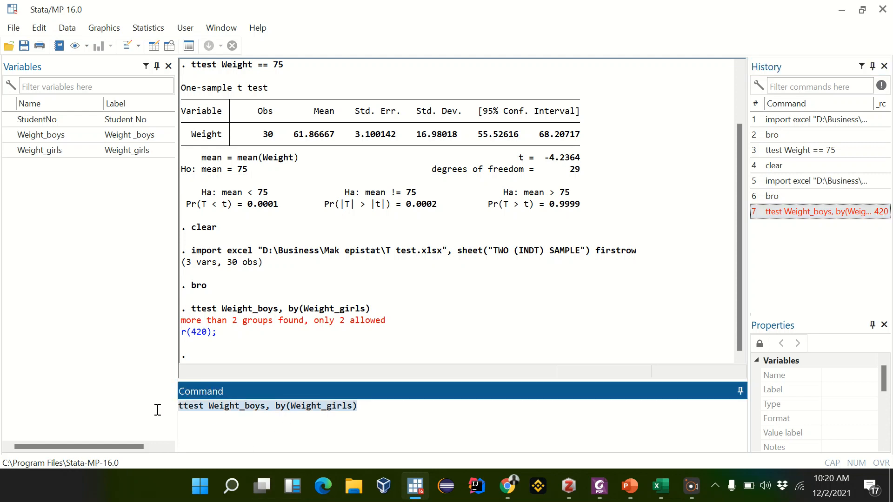
{"action": "key", "text": "BackSpace"}
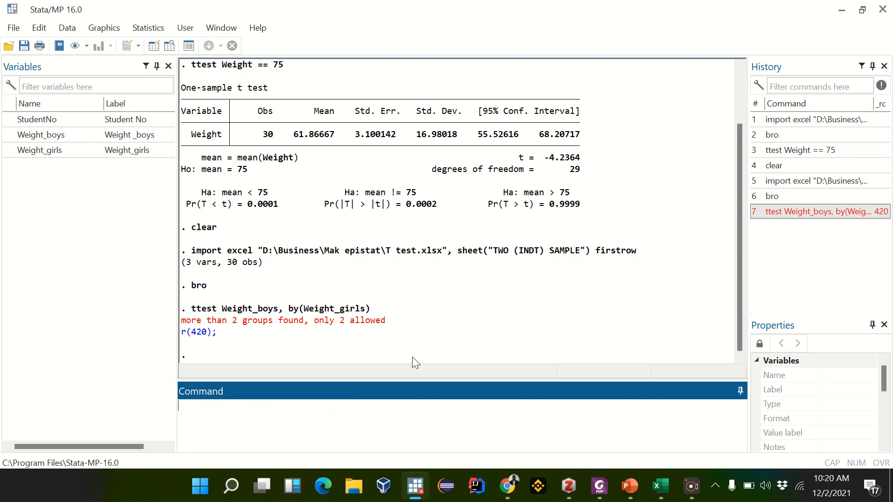
Step: Run a two-sample t test using variables, comparing Weight_boys with Weight_girls at 95% confidence and equal variances
{"action": "left_click", "coordinate": [153, 29]}
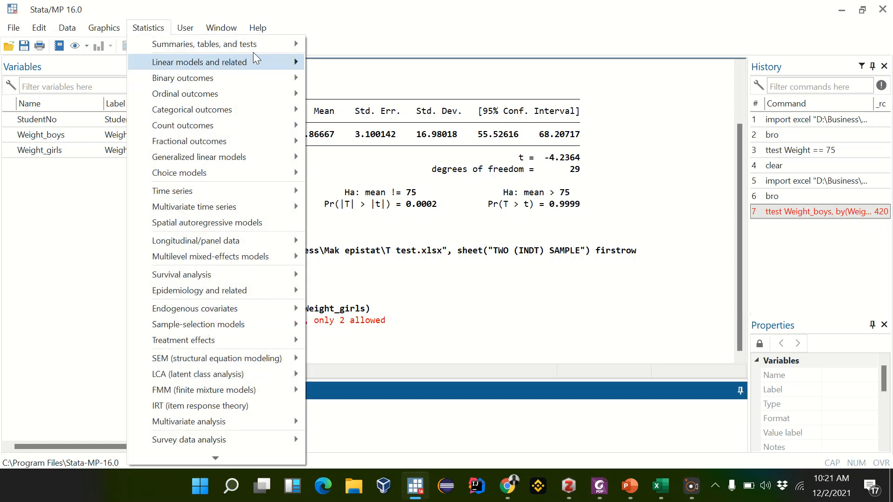
{"action": "mouse_move", "coordinate": [290, 45]}
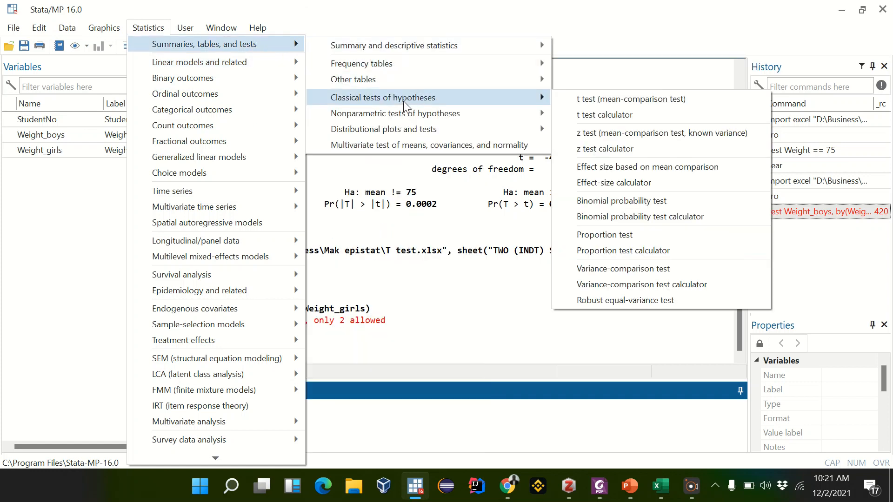
{"action": "left_click", "coordinate": [651, 107]}
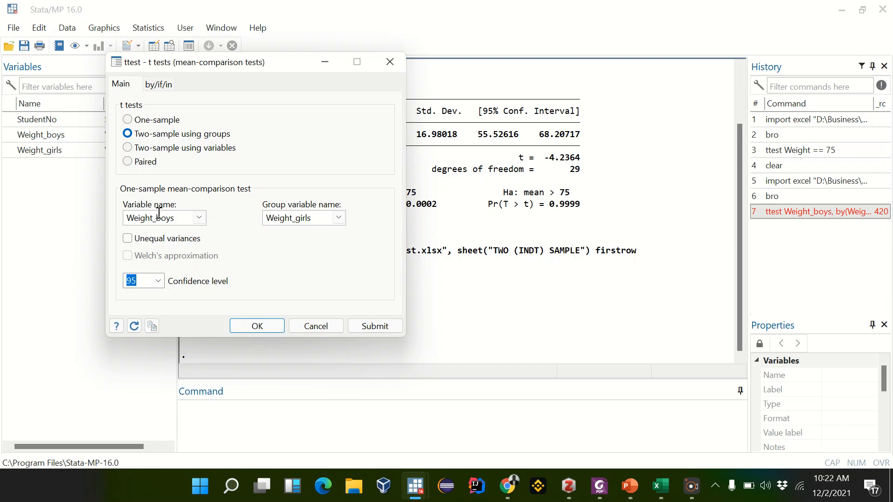
{"action": "left_click", "coordinate": [158, 149]}
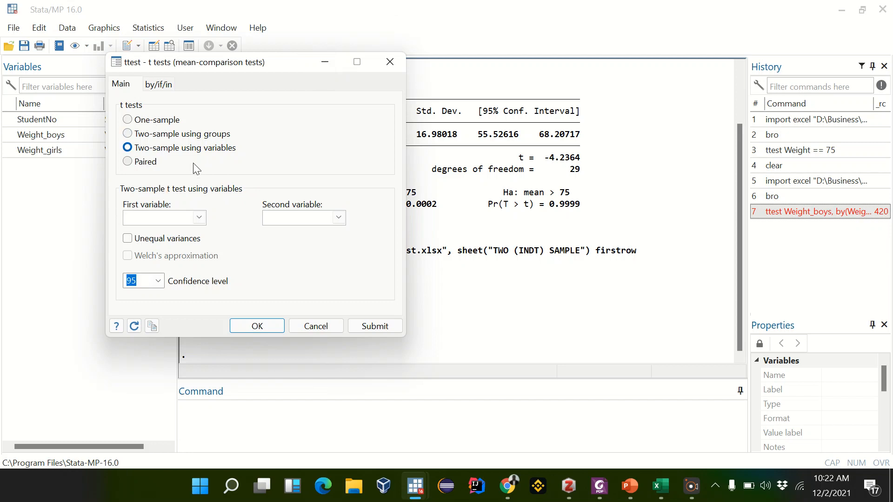
{"action": "left_click", "coordinate": [199, 218]}
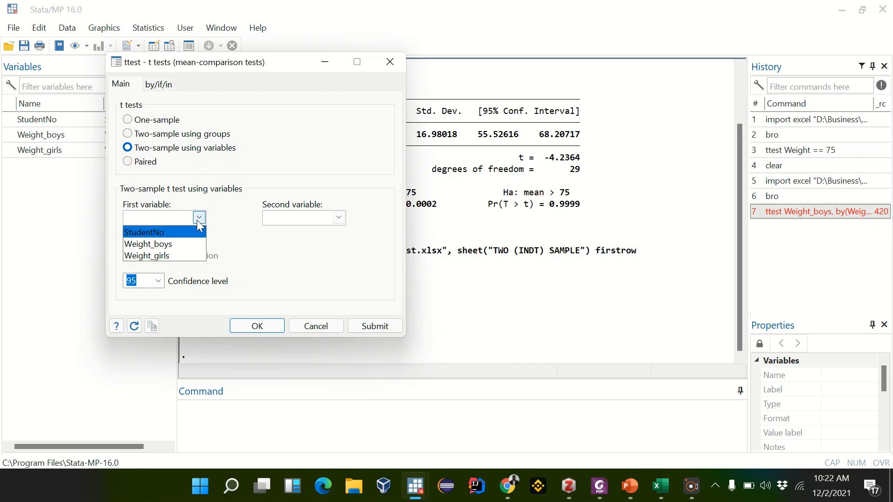
{"action": "left_click", "coordinate": [165, 244]}
{"action": "left_click", "coordinate": [339, 218]}
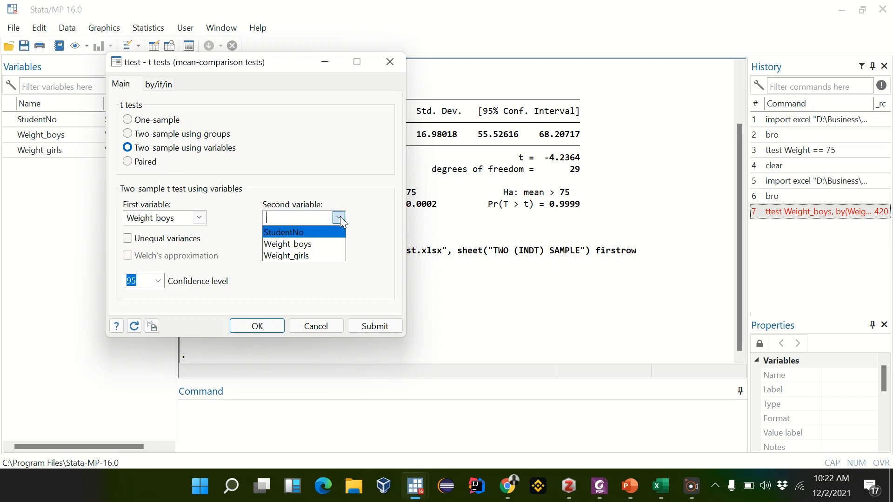
{"action": "left_click", "coordinate": [298, 256]}
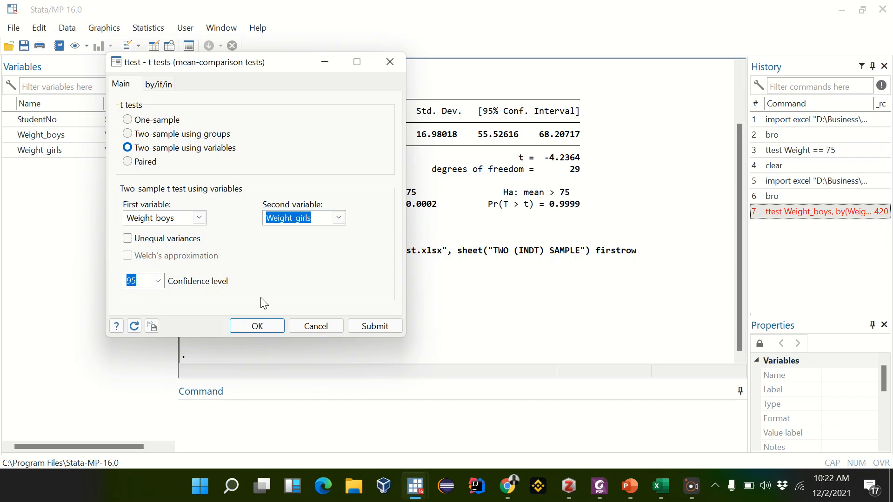
{"action": "left_click", "coordinate": [248, 327]}
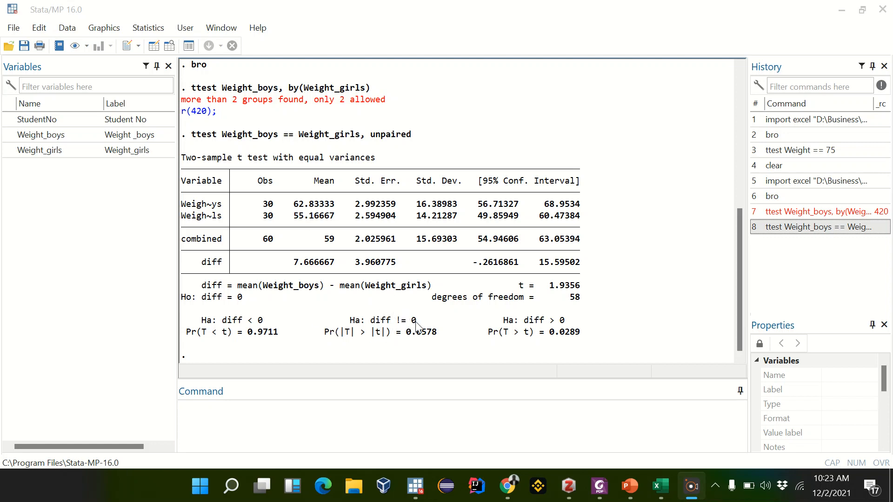
Step: Examine the two-sided and upper-tail alternative hypotheses and their p-values in the two-sample t test output
{"action": "left_click_drag", "start_coordinate": [366, 333], "coordinate": [442, 335]}
{"action": "left_click", "coordinate": [438, 336]}
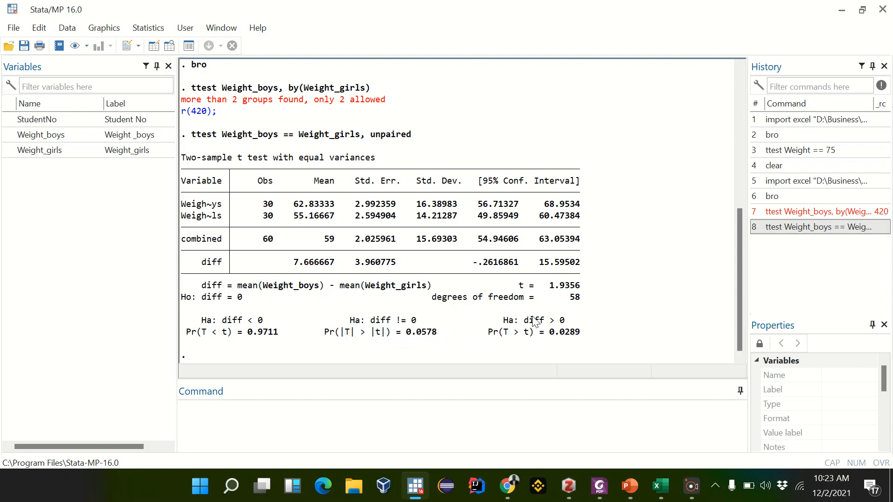
{"action": "left_click_drag", "start_coordinate": [576, 326], "coordinate": [499, 327]}
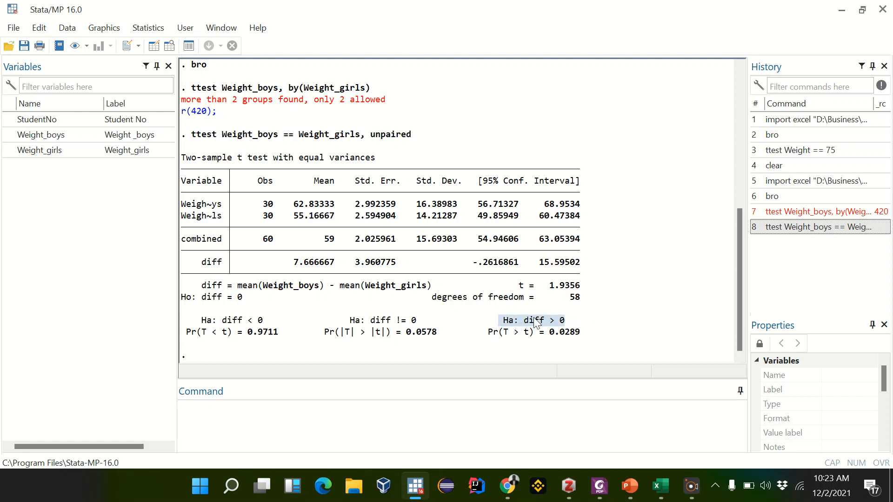
{"action": "left_click_drag", "start_coordinate": [586, 340], "coordinate": [549, 342]}
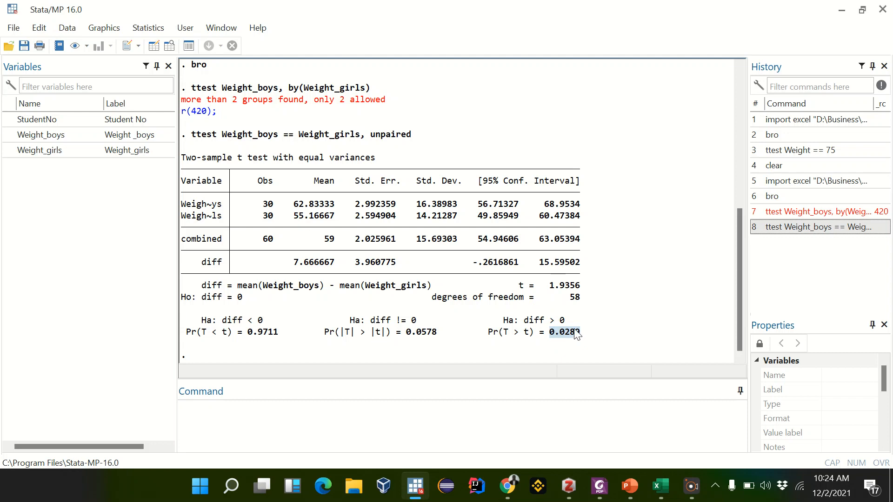
{"action": "left_click", "coordinate": [584, 336]}
{"action": "left_click_drag", "start_coordinate": [585, 333], "coordinate": [489, 331]}
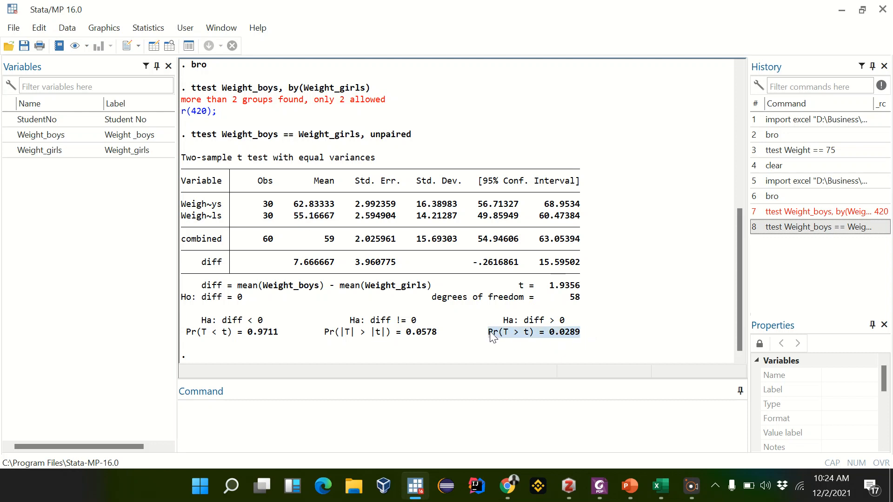
{"action": "left_click", "coordinate": [627, 306]}
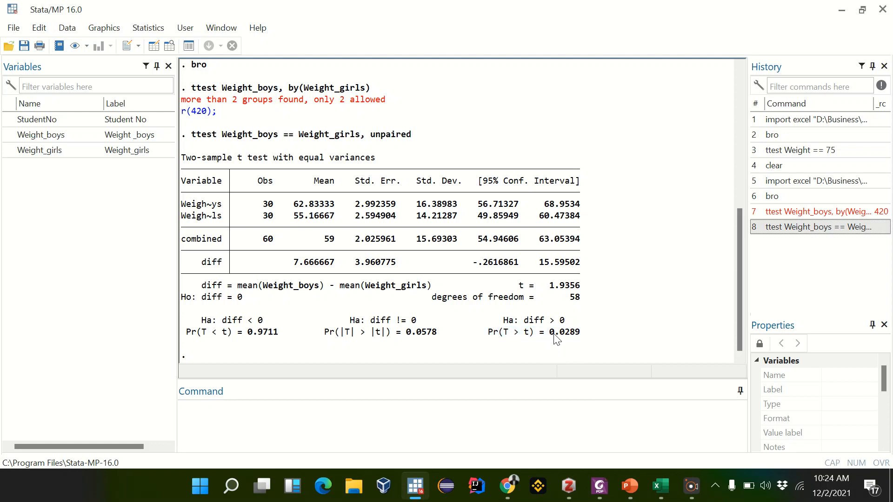
{"action": "left_click_drag", "start_coordinate": [587, 334], "coordinate": [485, 334]}
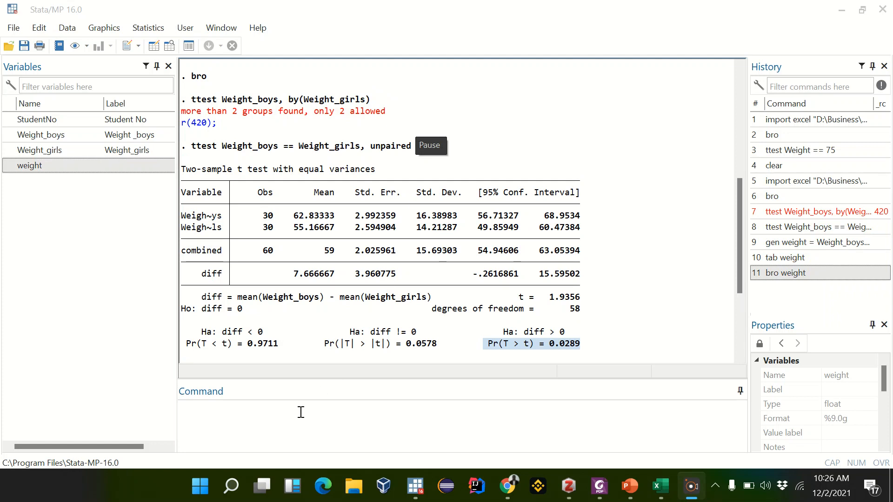
Step: Remove the two-sample dataset from memory with the clear command
{"action": "left_click", "coordinate": [270, 436]}
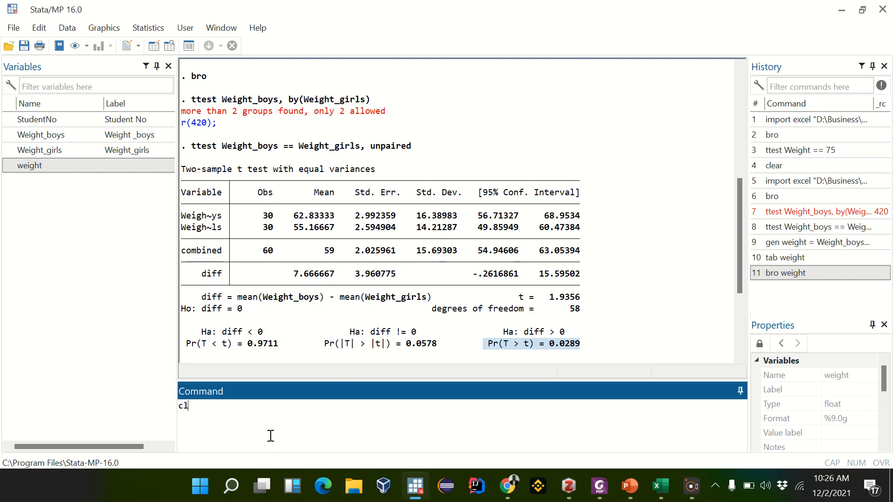
{"action": "key", "text": "Return"}
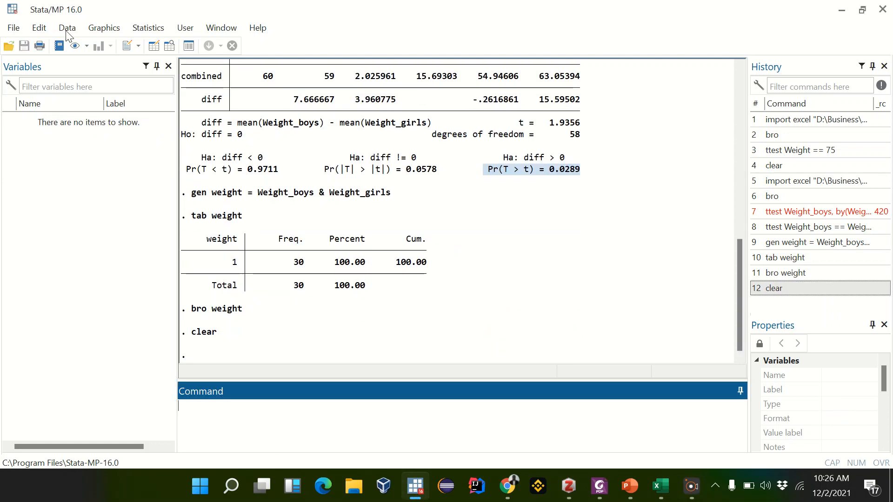
Step: Import the PAIRED worksheet of the Excel file T test.xlsx, treating the first row as variable names
{"action": "left_click", "coordinate": [14, 29]}
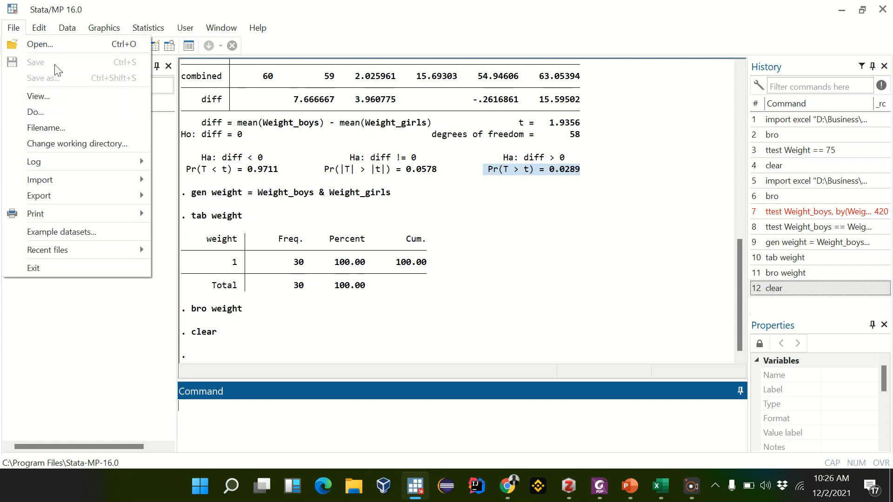
{"action": "mouse_move", "coordinate": [107, 180]}
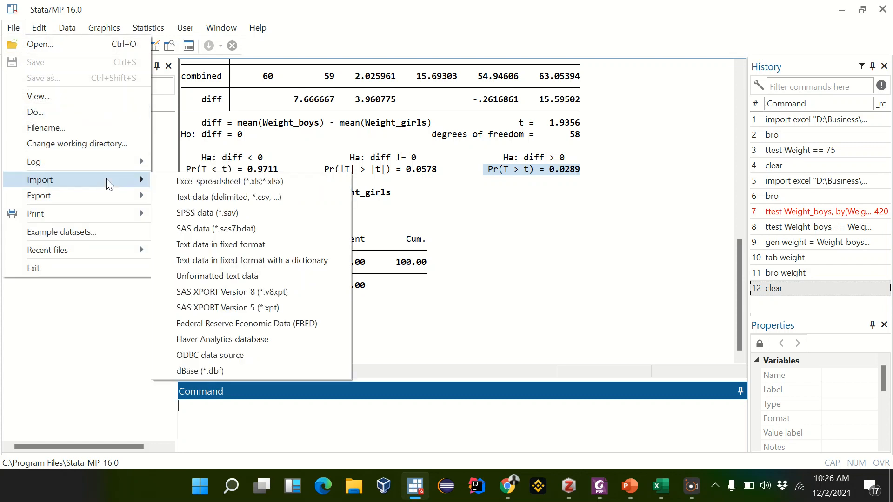
{"action": "left_click", "coordinate": [209, 186]}
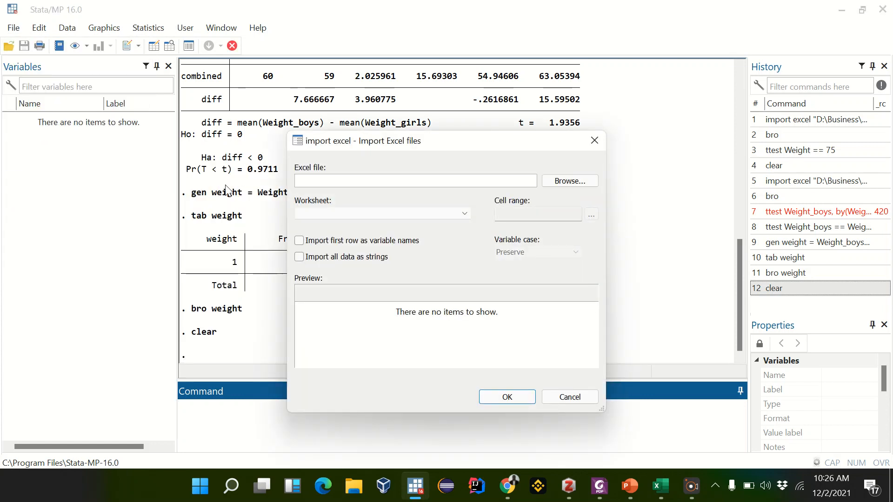
{"action": "left_click", "coordinate": [575, 182]}
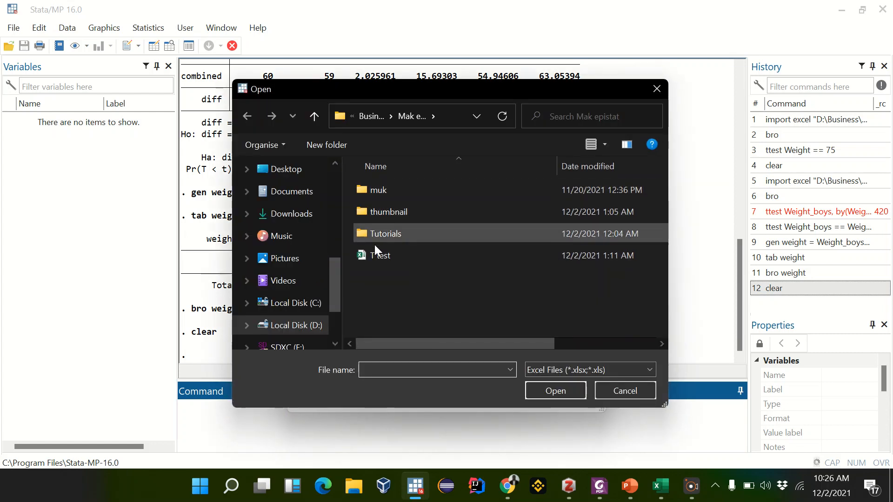
{"action": "double_click", "coordinate": [370, 250]}
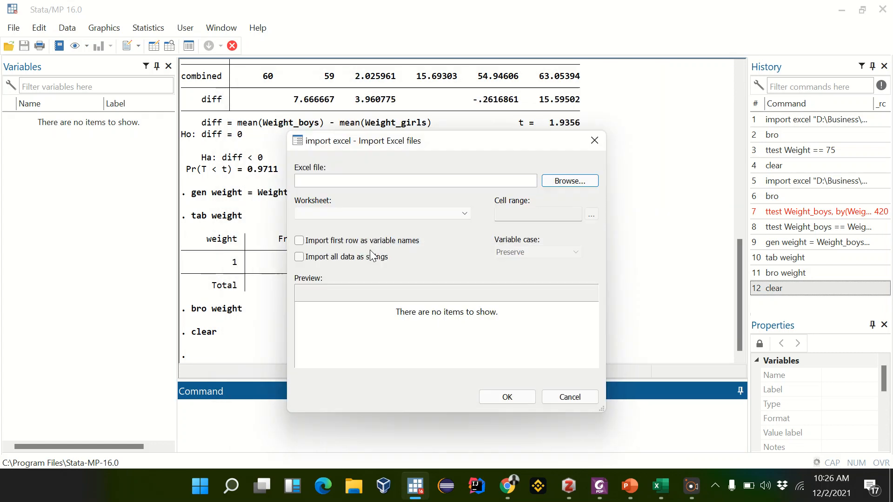
{"action": "left_click", "coordinate": [319, 246]}
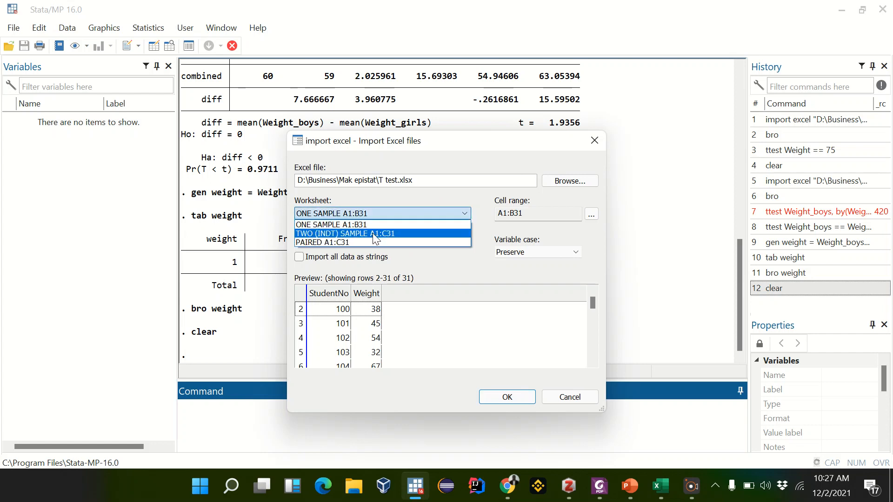
{"action": "left_click", "coordinate": [366, 240]}
{"action": "left_click", "coordinate": [507, 396]}
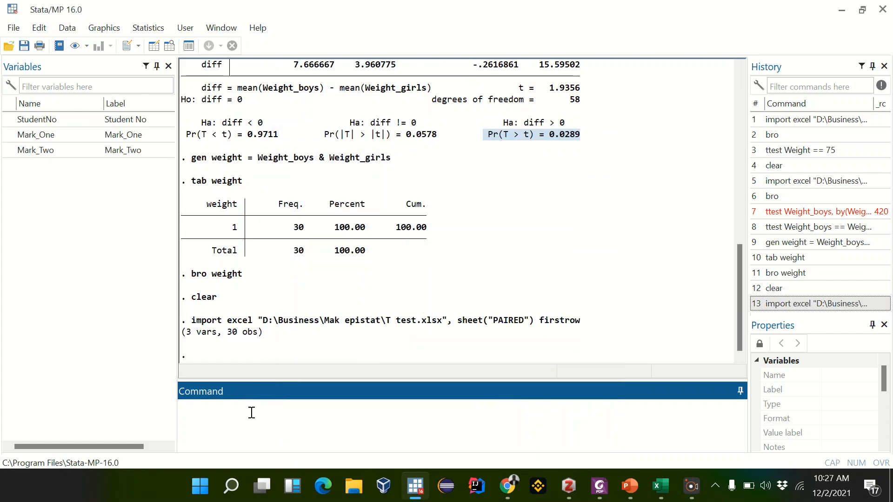
Step: Browse the imported paired dataset with the bro command, look through its observations and close the data browser
{"action": "left_click", "coordinate": [249, 417]}
{"action": "type", "text": "bro"}
{"action": "key", "text": "Return"}
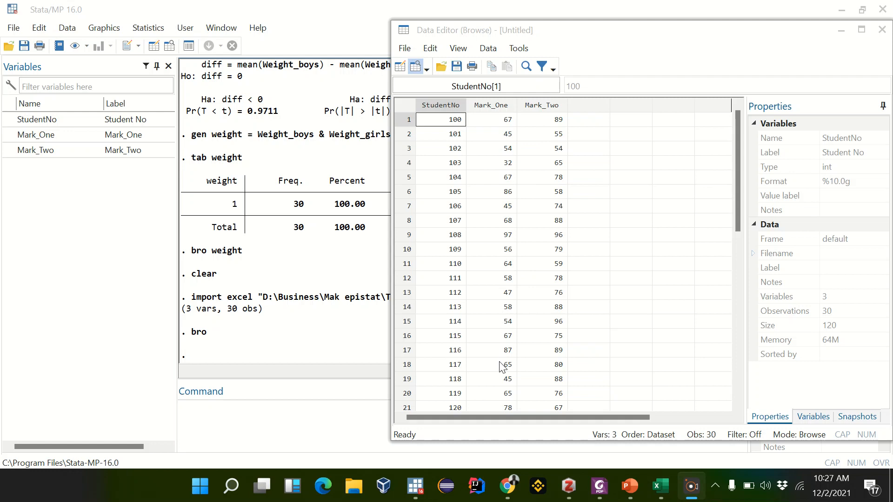
{"action": "scroll", "coordinate": [502, 368], "scroll_direction": "down", "scroll_amount": 10}
{"action": "scroll", "coordinate": [503, 368], "scroll_direction": "up", "scroll_amount": 10}
{"action": "left_click", "coordinate": [882, 29]}
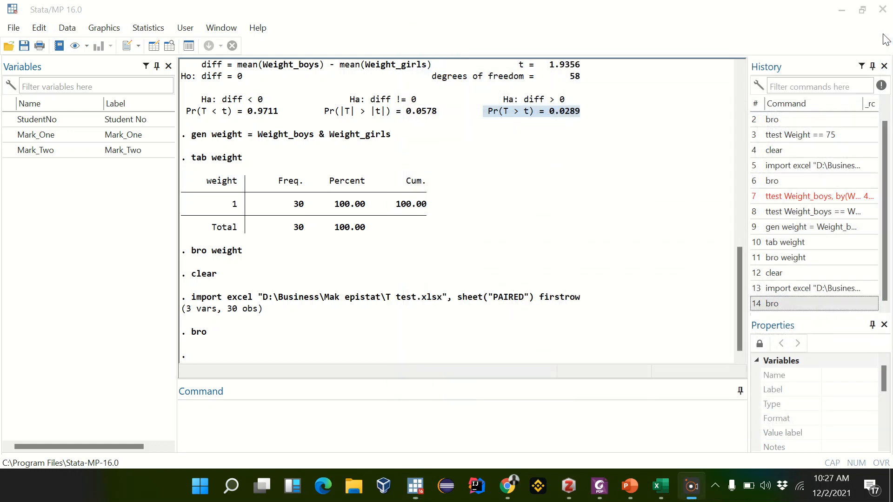
Step: Run a paired t test comparing Mark_One with Mark_Two at the 95% confidence level
{"action": "left_click", "coordinate": [138, 32]}
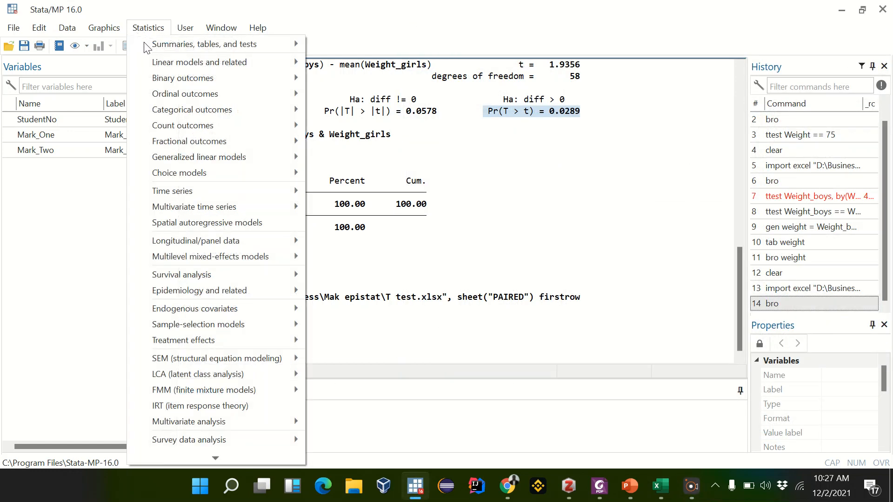
{"action": "mouse_move", "coordinate": [282, 44]}
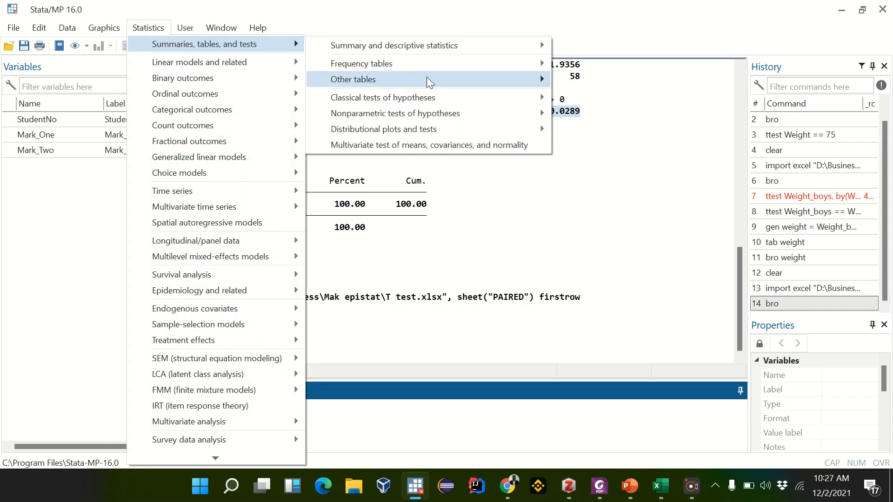
{"action": "mouse_move", "coordinate": [412, 93]}
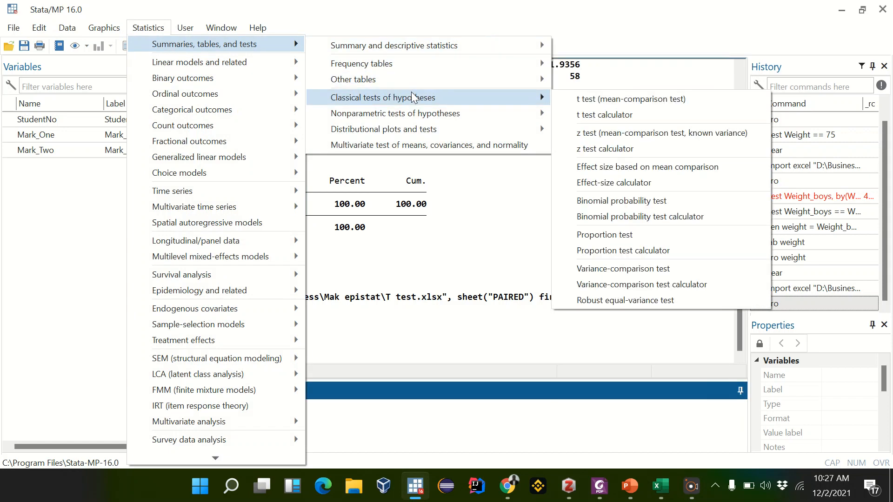
{"action": "left_click", "coordinate": [593, 101]}
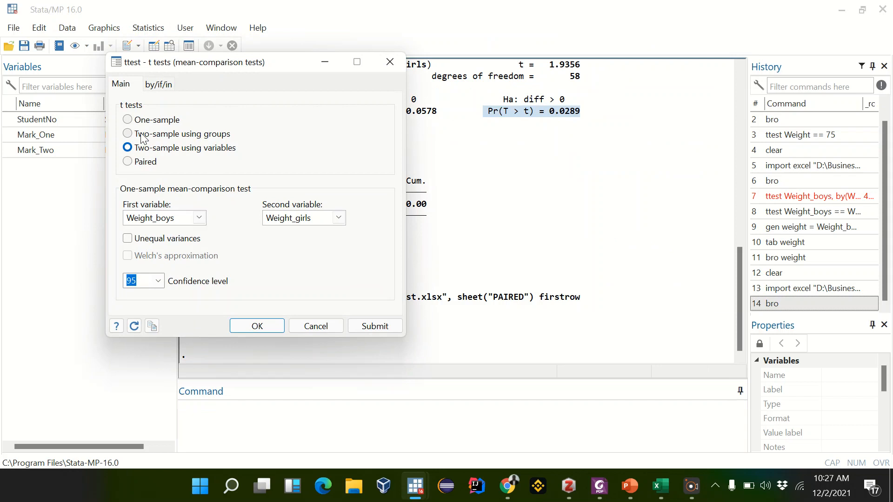
{"action": "left_click", "coordinate": [137, 163]}
{"action": "left_click", "coordinate": [199, 218]}
{"action": "left_click", "coordinate": [188, 245]}
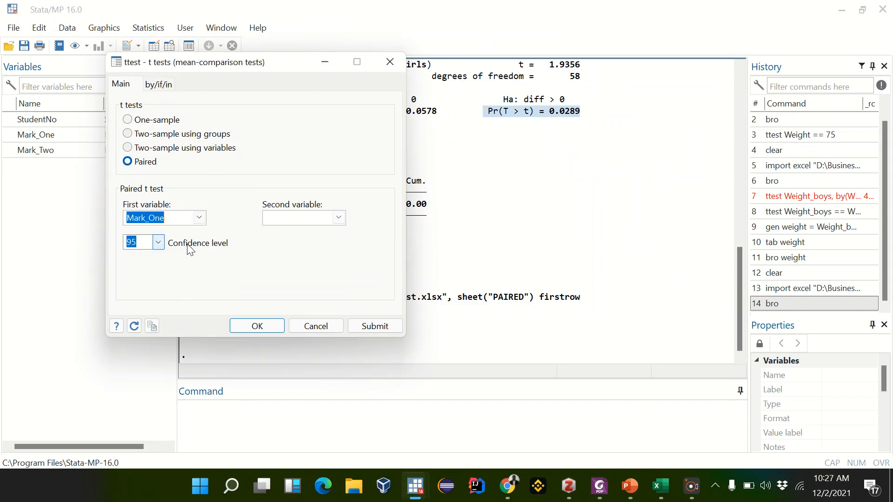
{"action": "left_click", "coordinate": [339, 217]}
{"action": "left_click", "coordinate": [289, 255]}
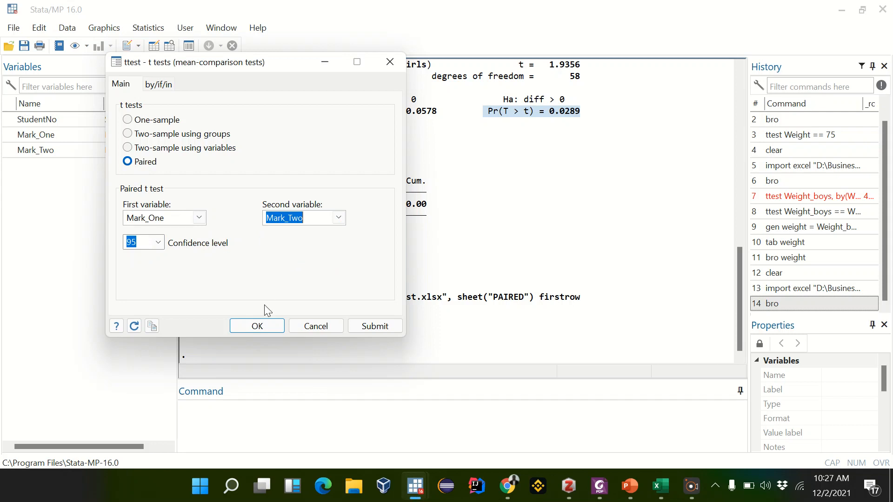
{"action": "left_click", "coordinate": [247, 326]}
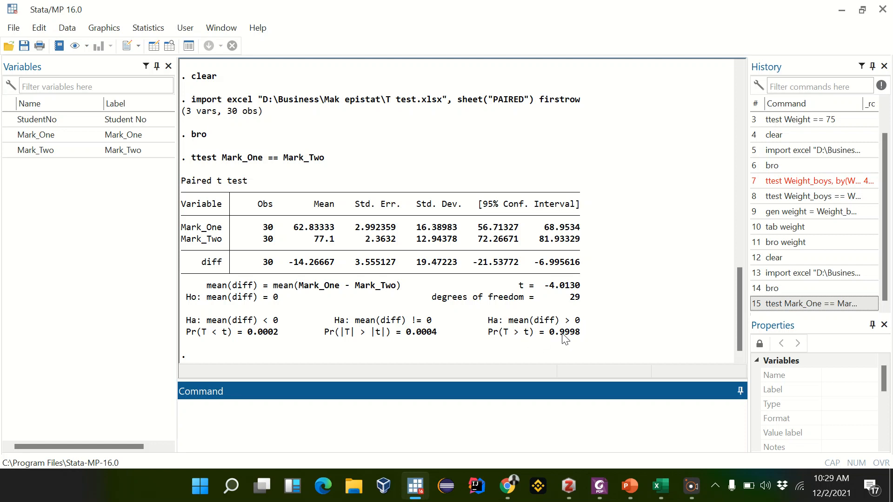
Step: Examine the p-values for the upper-tail, two-sided and lower-tail alternative hypotheses in the paired t test output
{"action": "left_click_drag", "start_coordinate": [584, 333], "coordinate": [489, 334]}
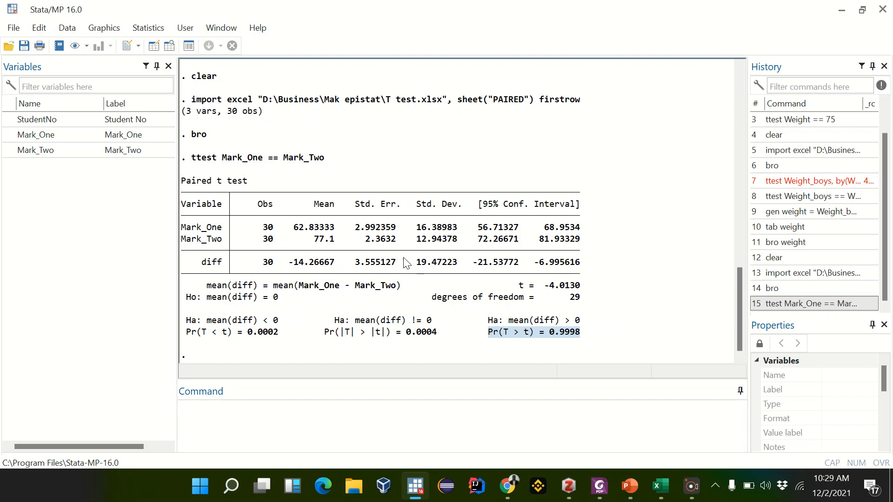
{"action": "left_click", "coordinate": [597, 338]}
{"action": "left_click_drag", "start_coordinate": [595, 339], "coordinate": [324, 323]}
{"action": "left_click", "coordinate": [432, 331]}
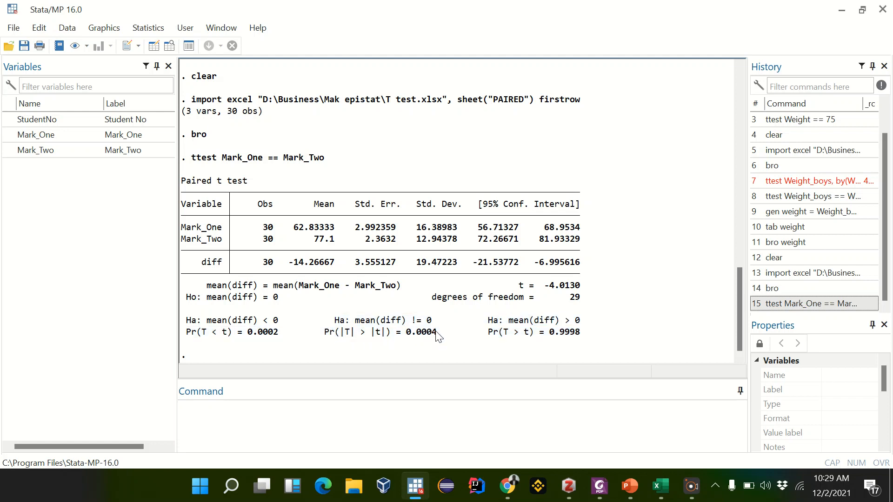
{"action": "left_click_drag", "start_coordinate": [443, 336], "coordinate": [330, 341]}
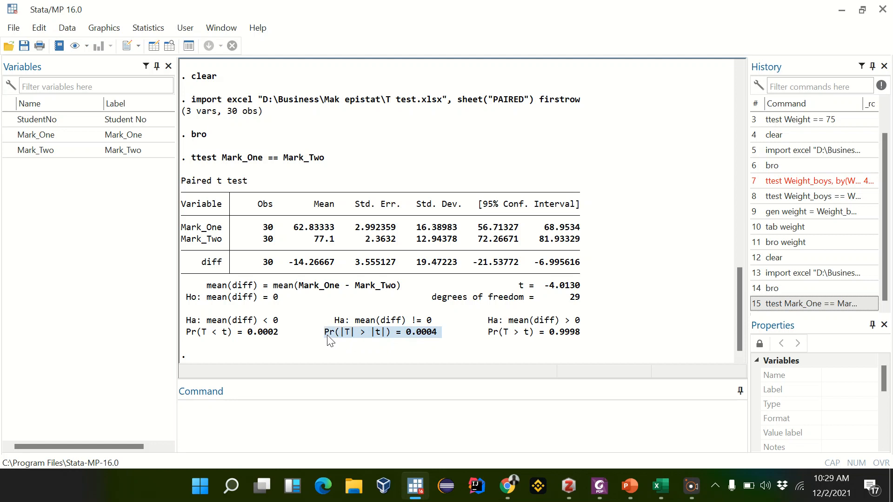
{"action": "left_click_drag", "start_coordinate": [280, 334], "coordinate": [185, 333]}
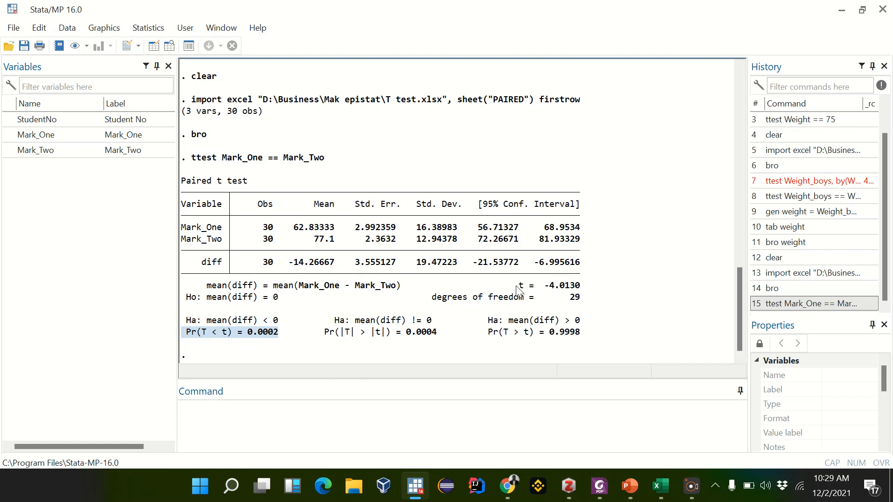
{"action": "left_click", "coordinate": [608, 313]}
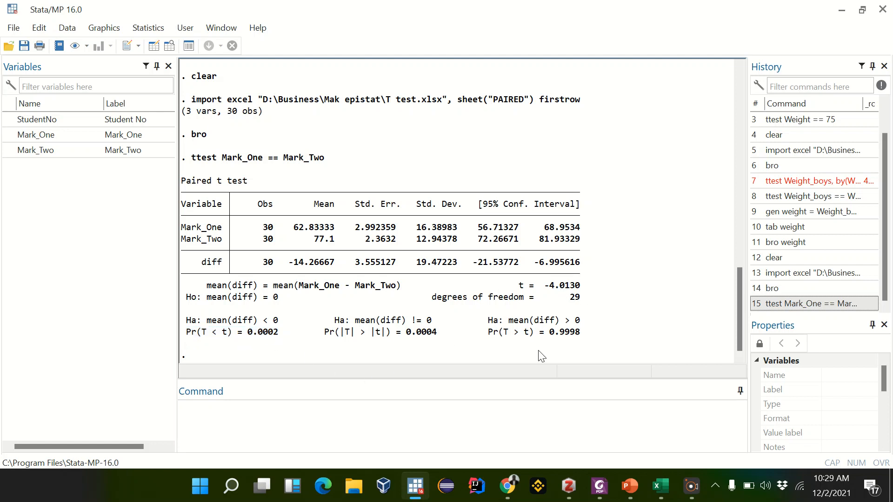
{"action": "left_click", "coordinate": [343, 414]}
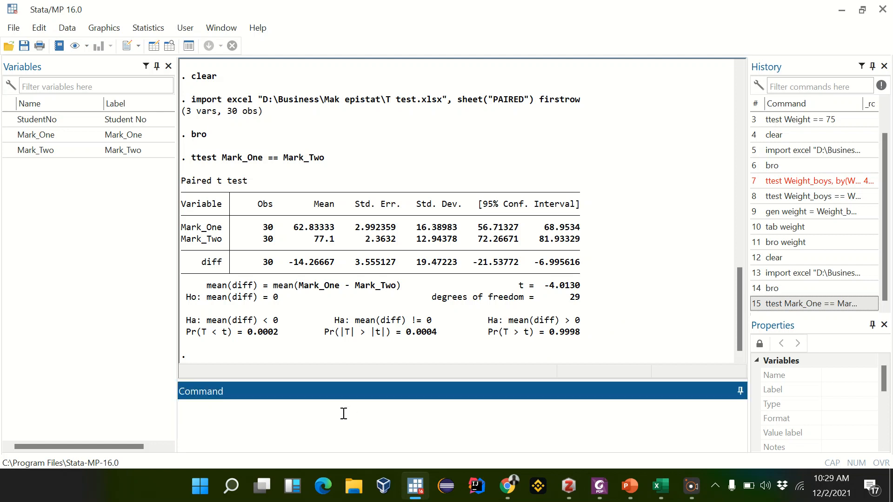